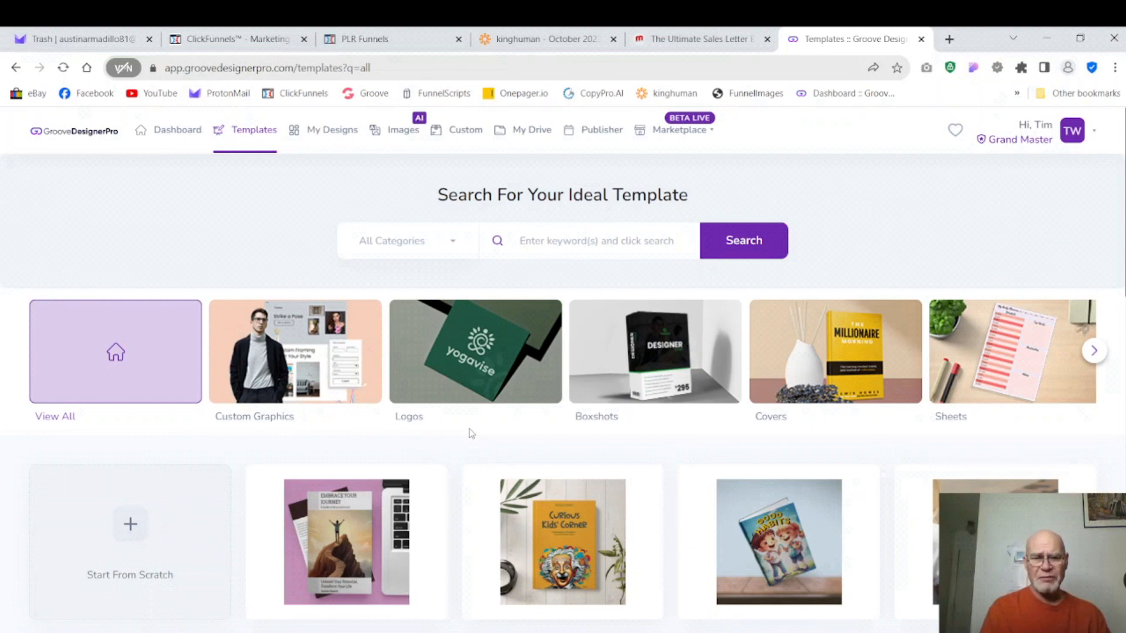
# - Show the template library's Logos category and look through the ready-made logo templates
pyautogui.click(473, 355)
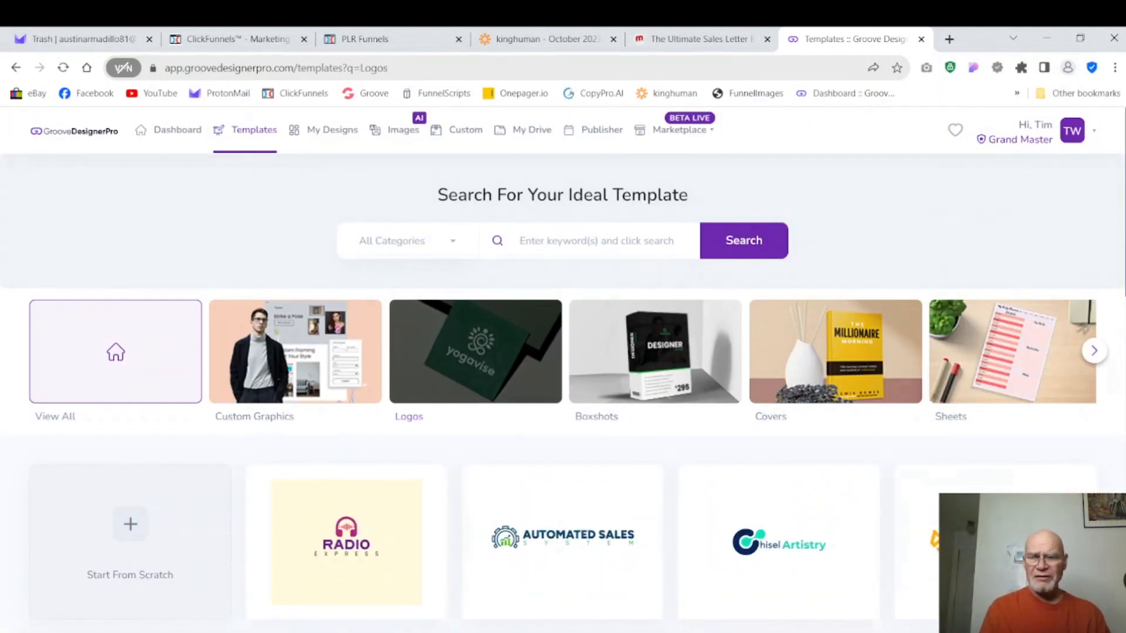
pyautogui.scroll(-10, 563, 393)
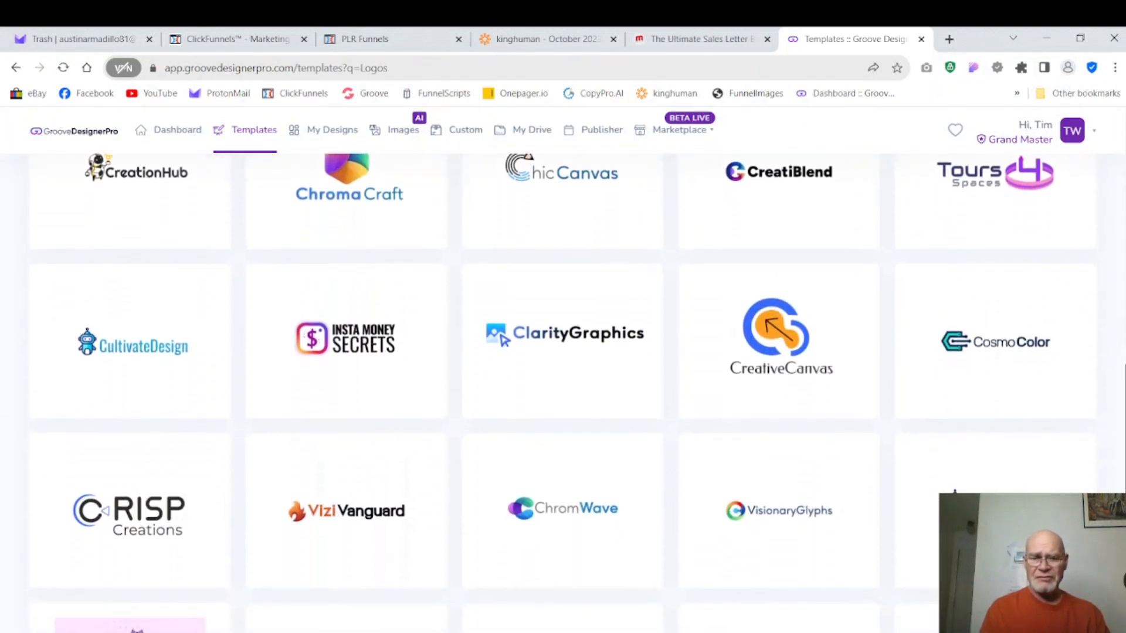
pyautogui.scroll(3, 563, 387)
pyautogui.scroll(5, 563, 392)
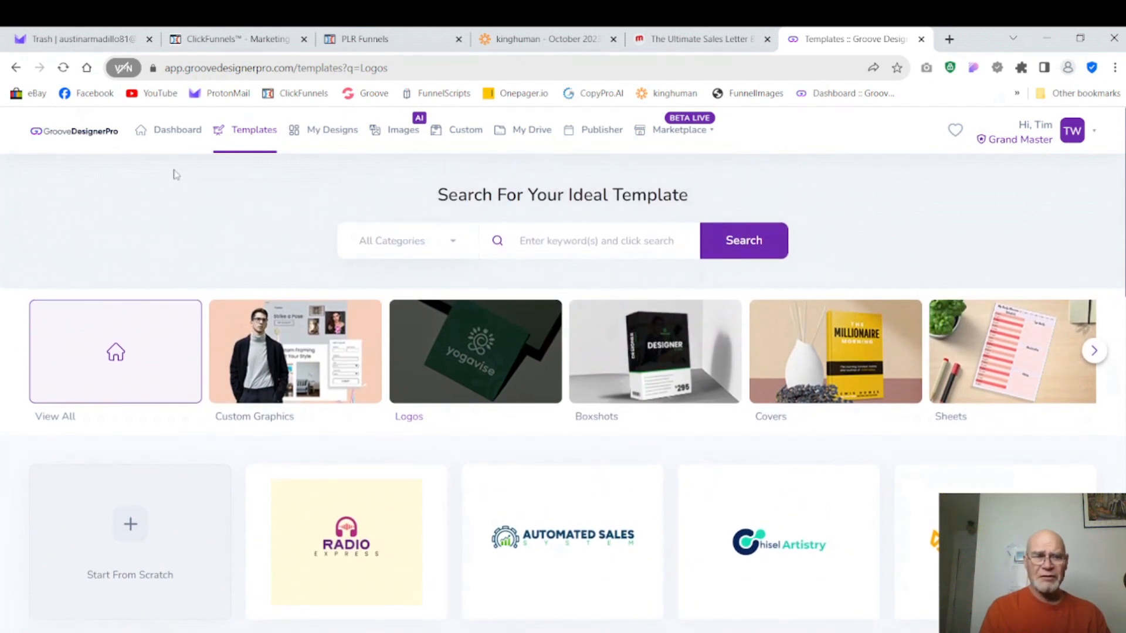
# - Start a new design from scratch on the templates page, named "Acme Corp", with Logos as the design type
pyautogui.click(160, 129)
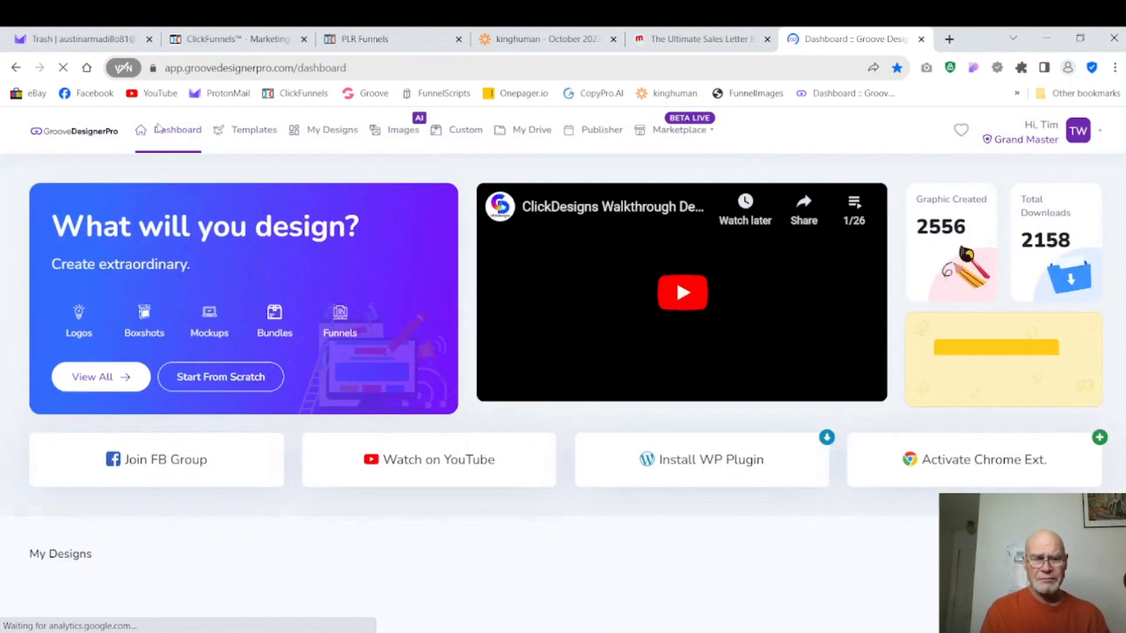
pyautogui.click(254, 130)
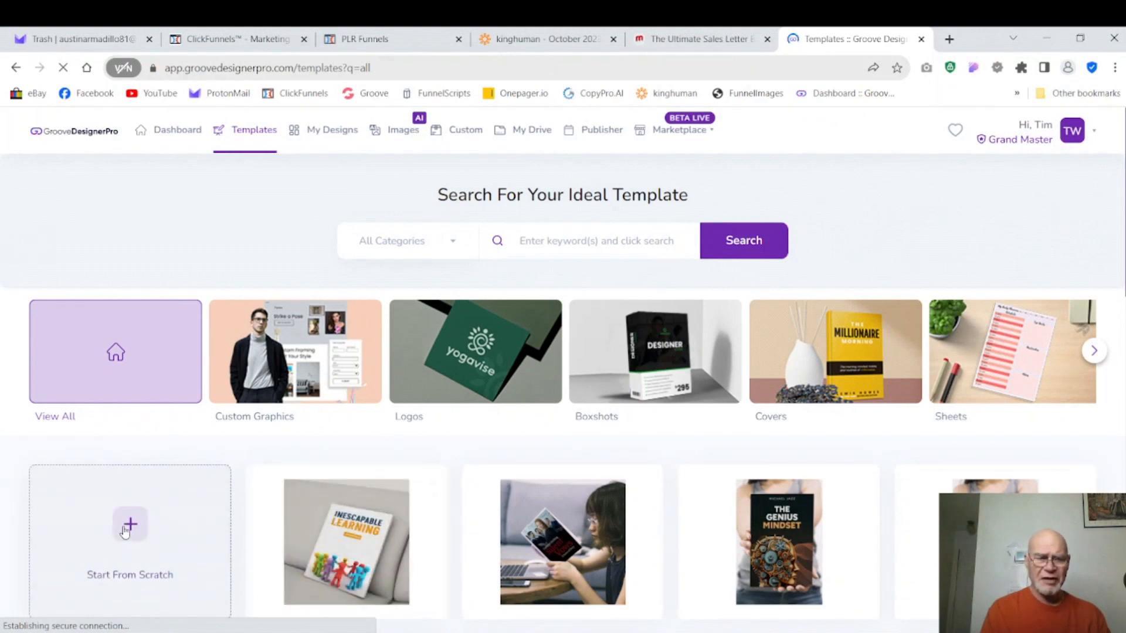
pyautogui.click(125, 531)
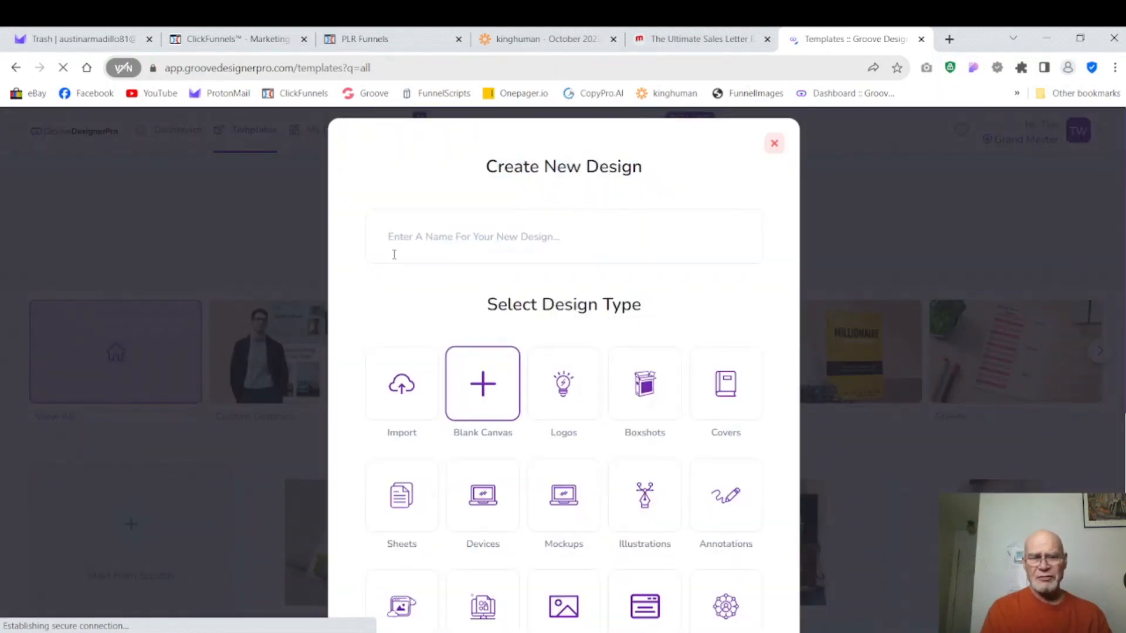
pyautogui.click(415, 235)
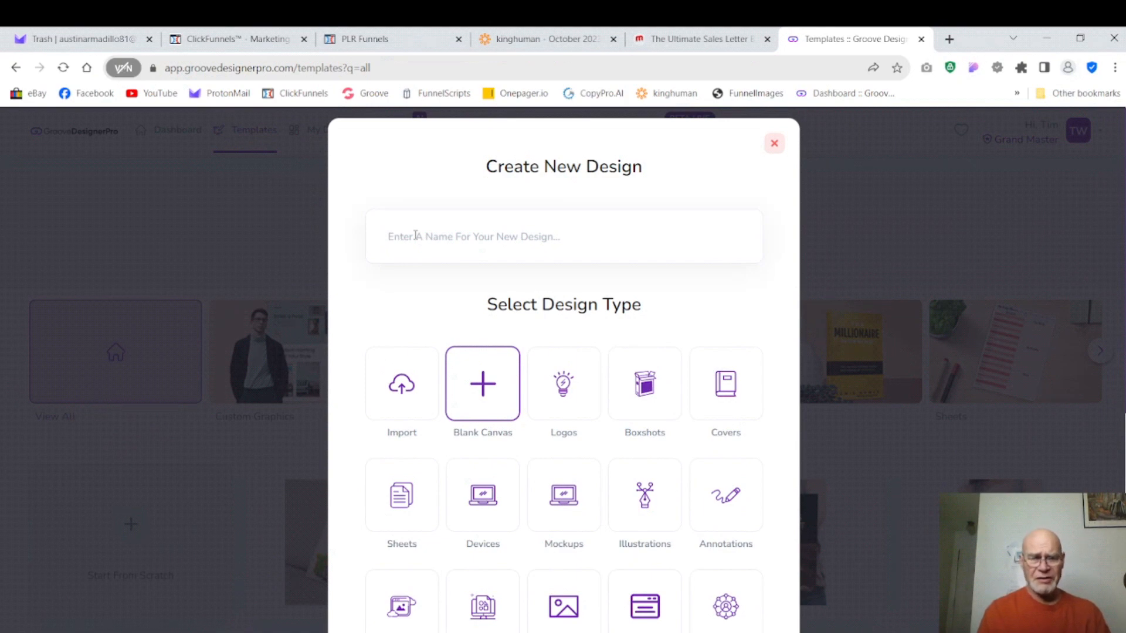
pyautogui.write('Acme')
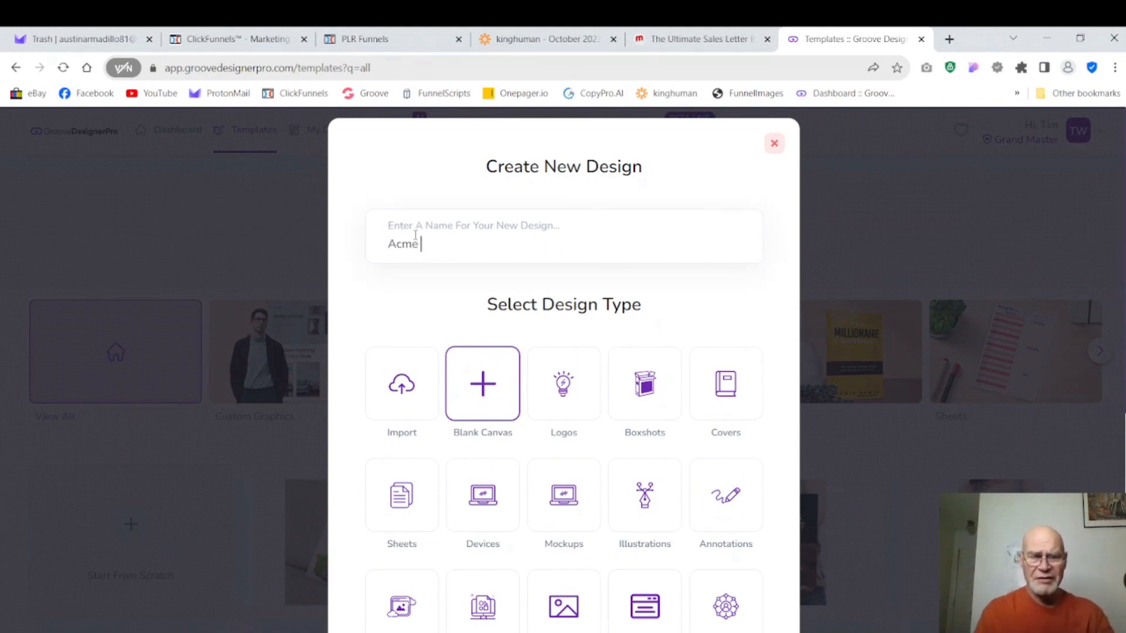
pyautogui.write(' Corp')
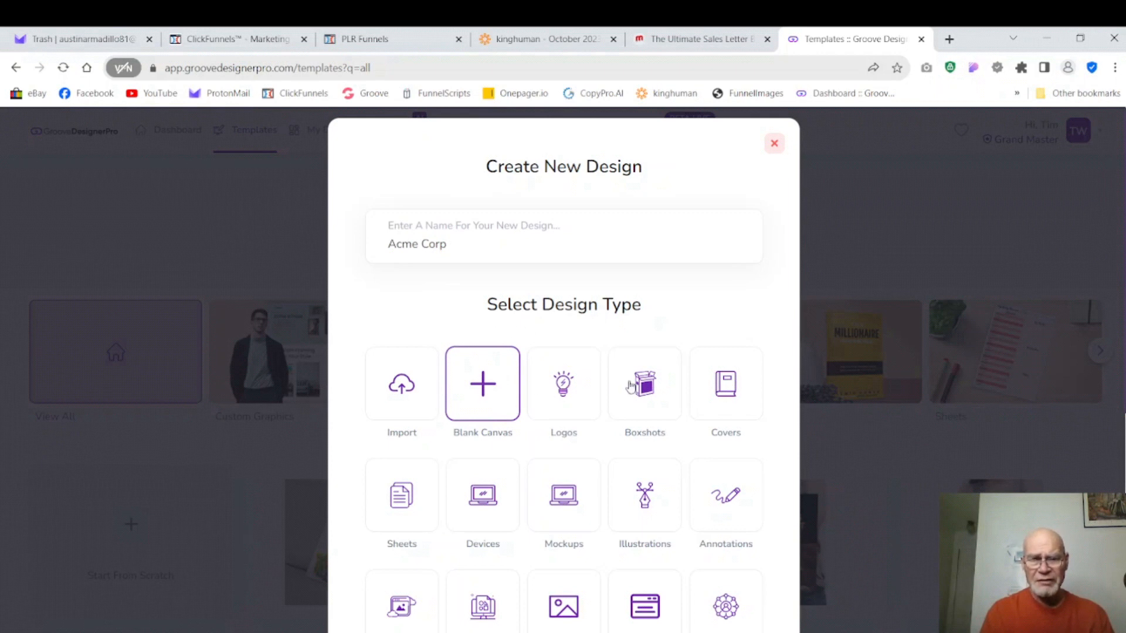
pyautogui.click(564, 397)
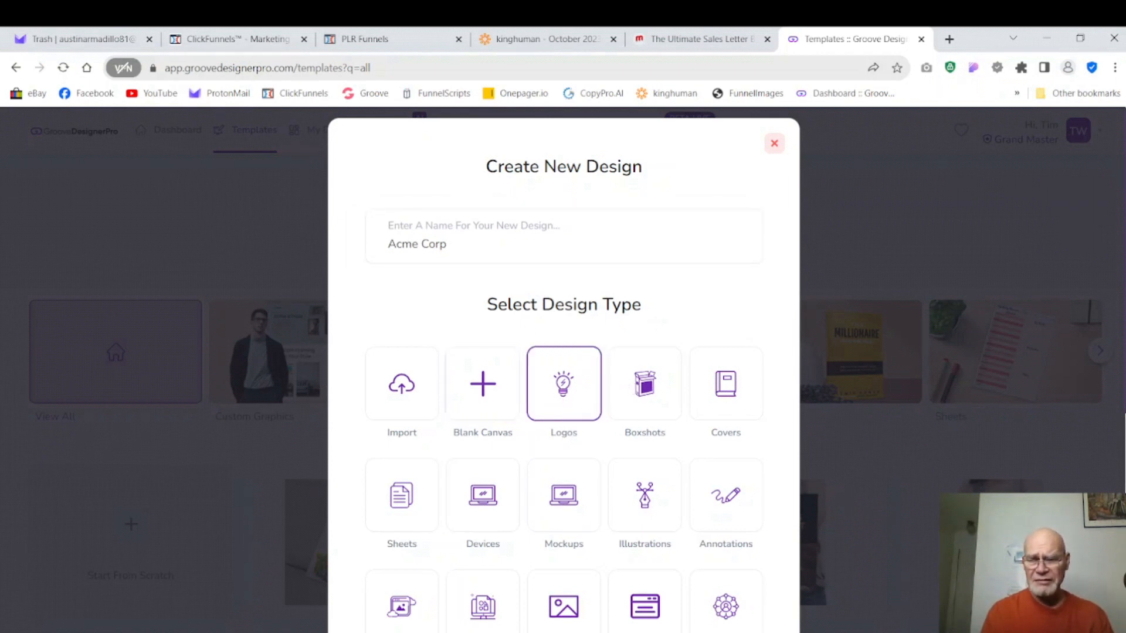
pyautogui.scroll(-6, 564, 375)
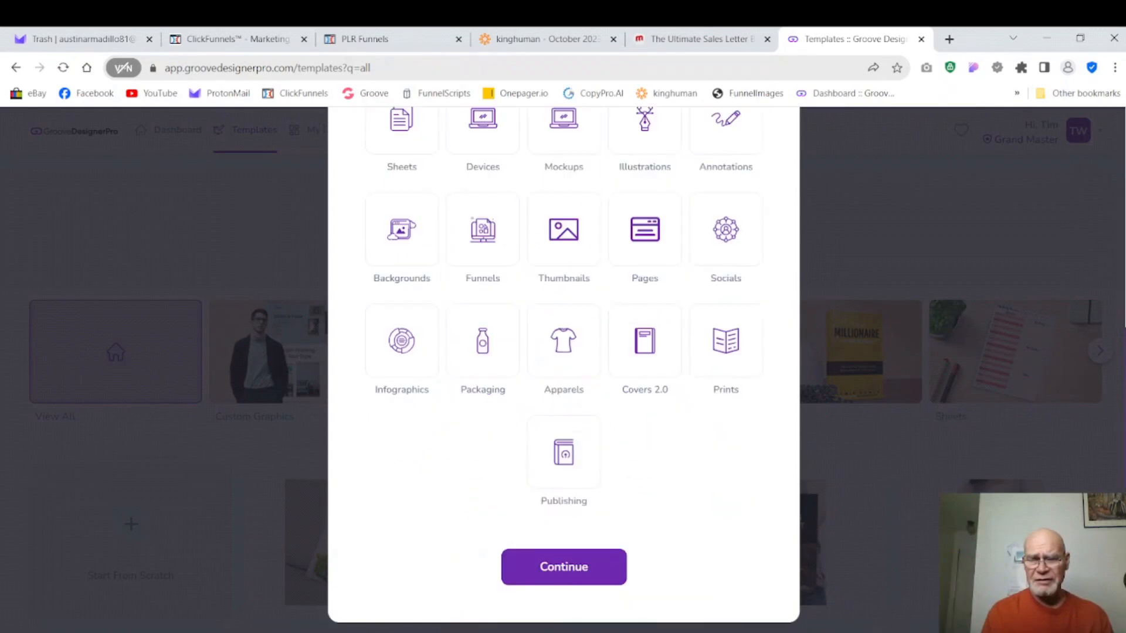
pyautogui.click(556, 563)
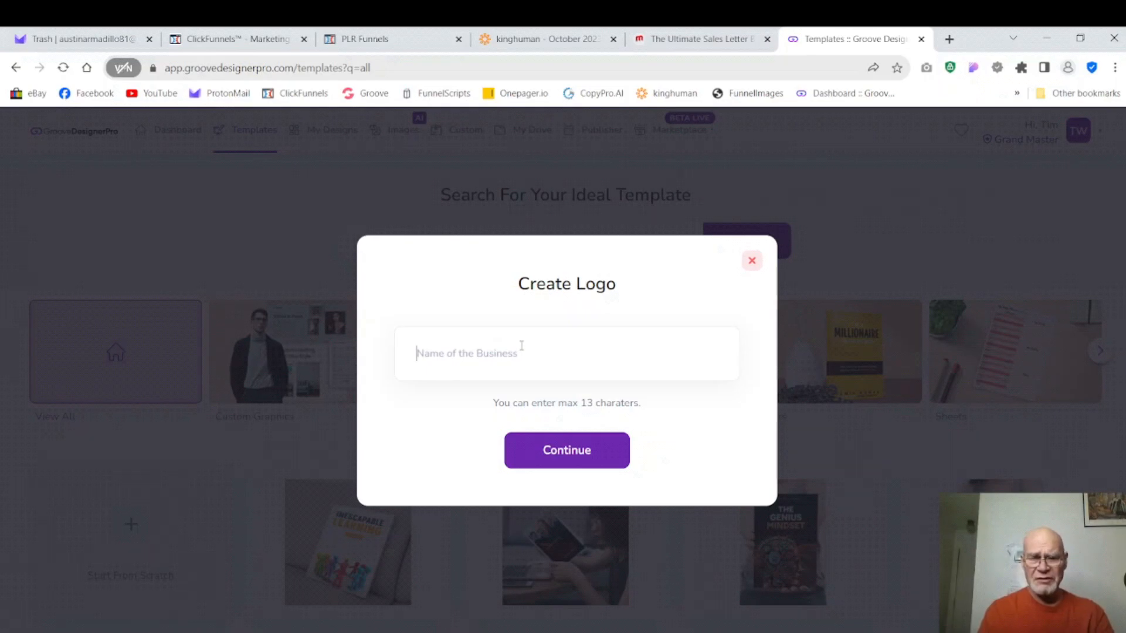
# - Generate logo proposals for the business name "Acme" and look through them
pyautogui.write('A')
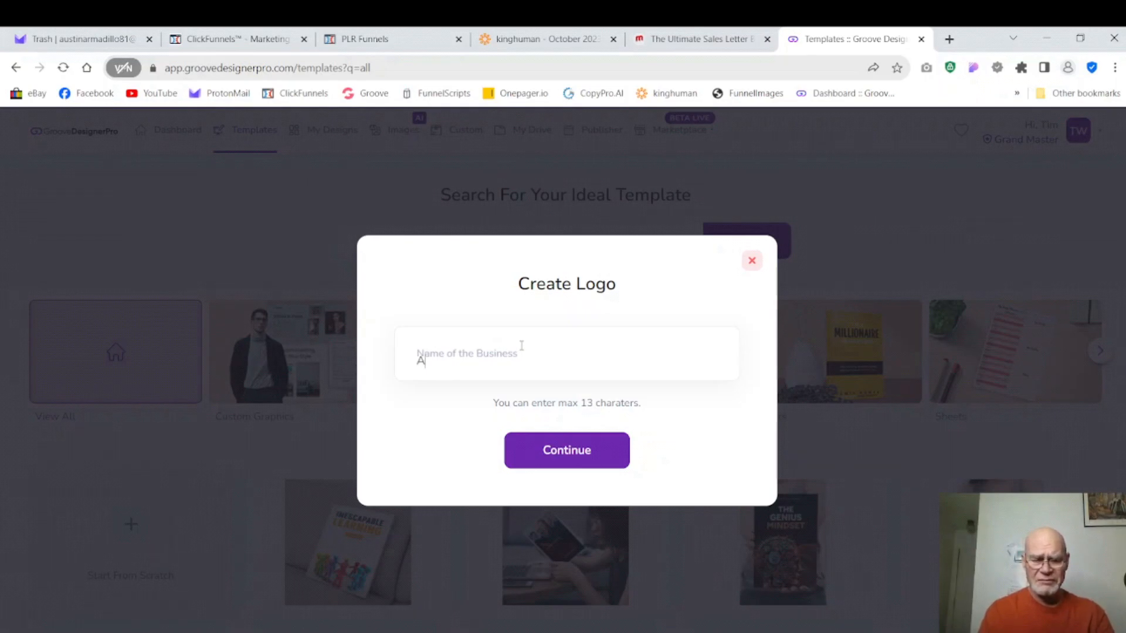
pyautogui.write('cme')
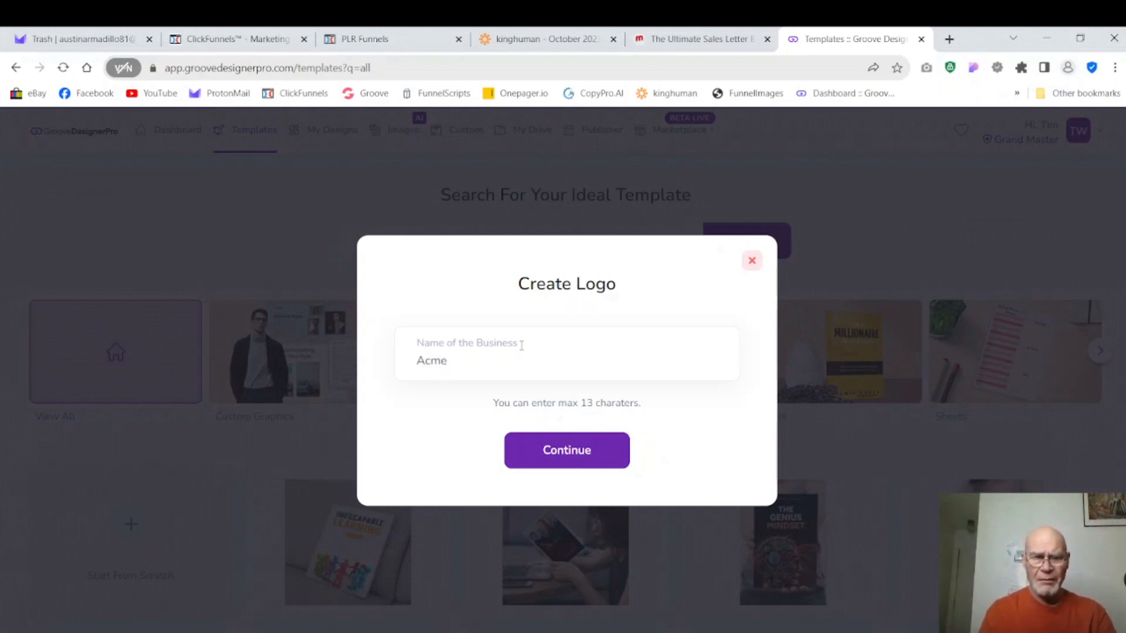
pyautogui.click(582, 449)
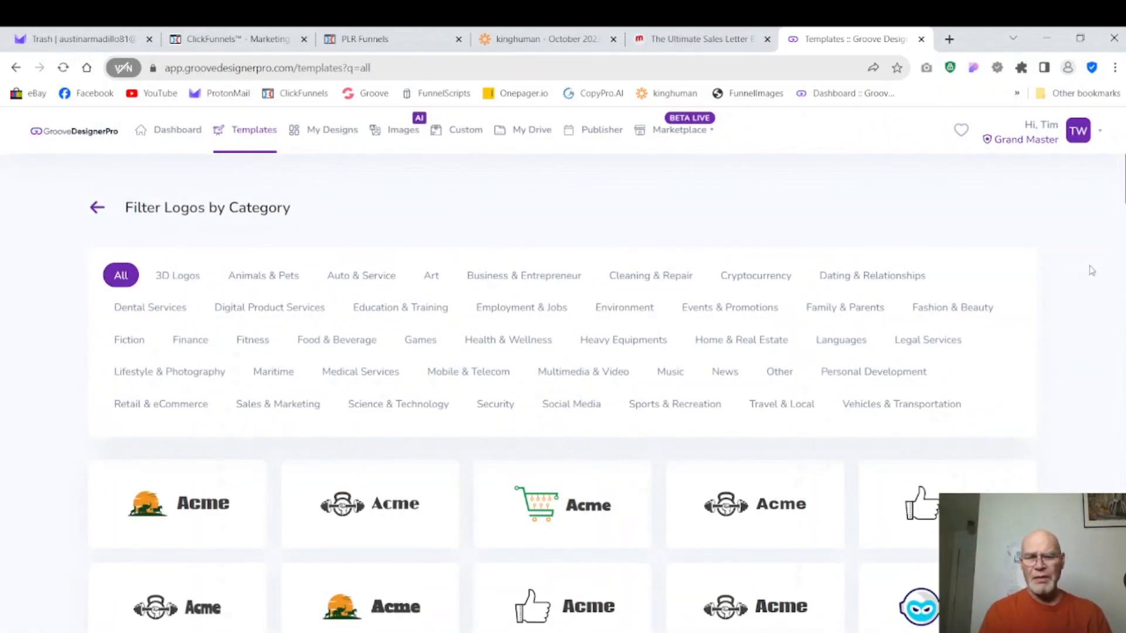
pyautogui.scroll(-8, 563, 387)
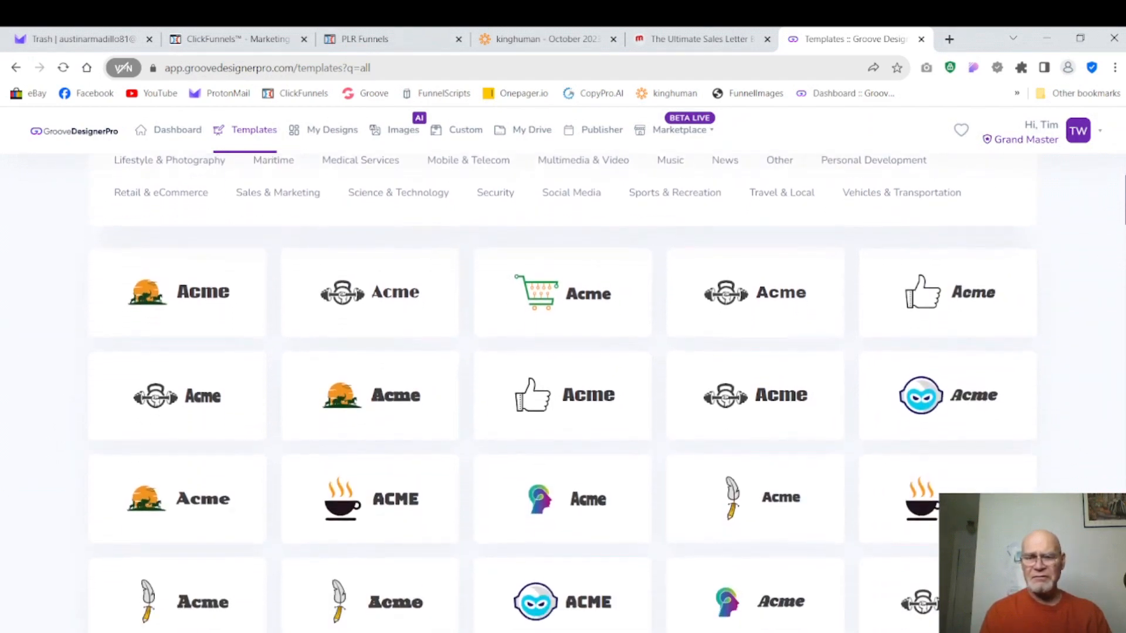
pyautogui.scroll(-10, 562, 387)
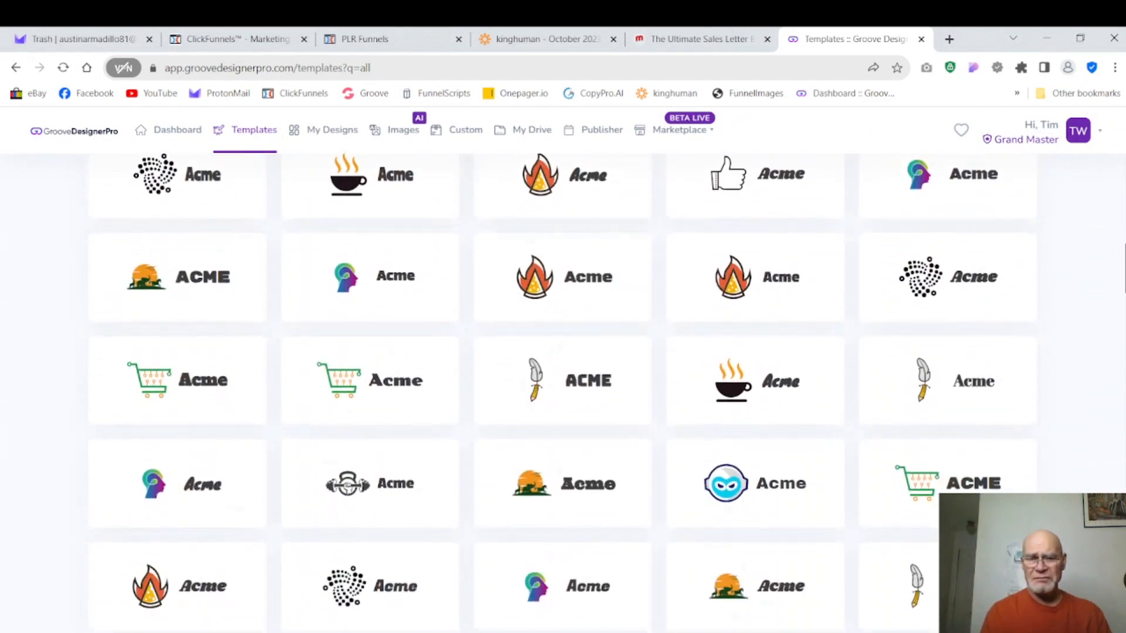
pyautogui.scroll(15, 563, 387)
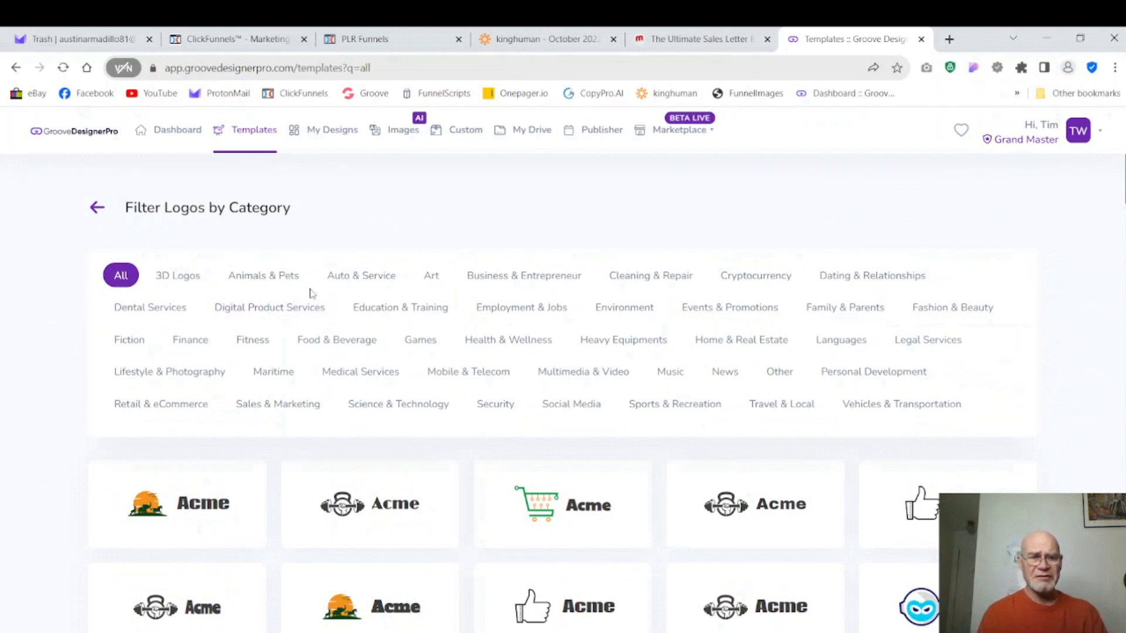
# - Filter the generated Acme logos by the Auto & Service category and browse the whole list
pyautogui.click(359, 280)
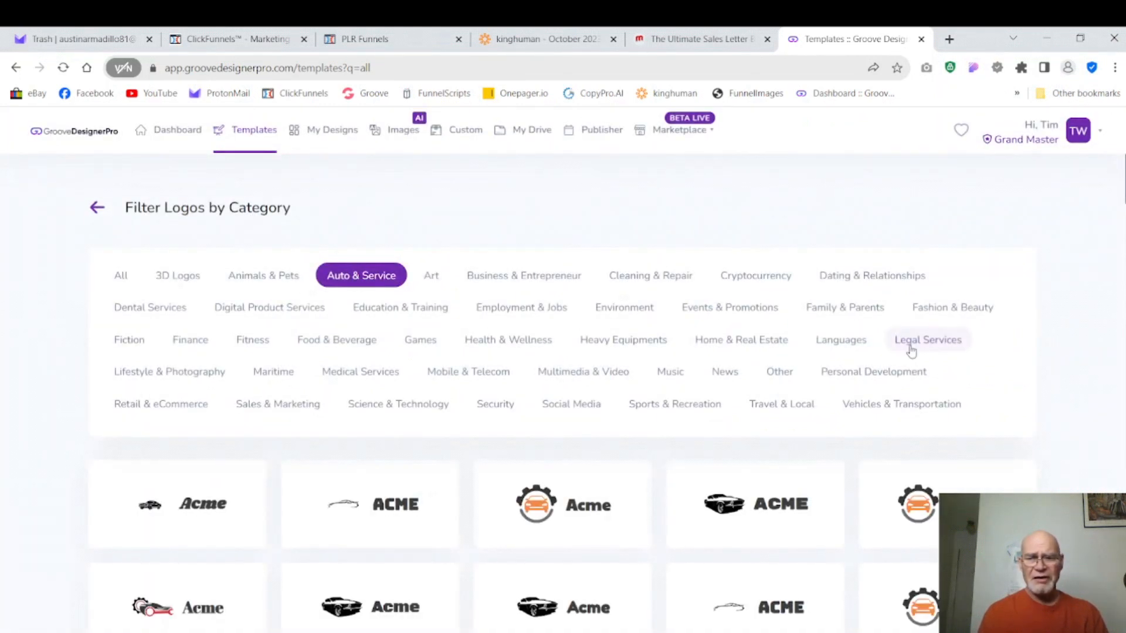
pyautogui.scroll(-10, 1123, 279)
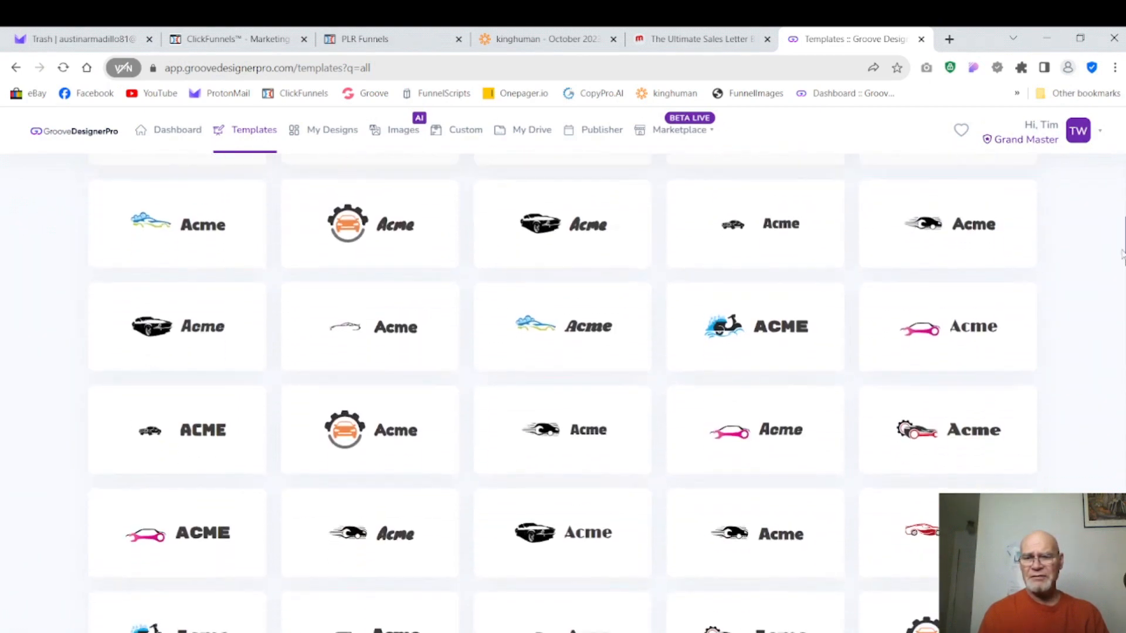
pyautogui.scroll(-10, 1123, 279)
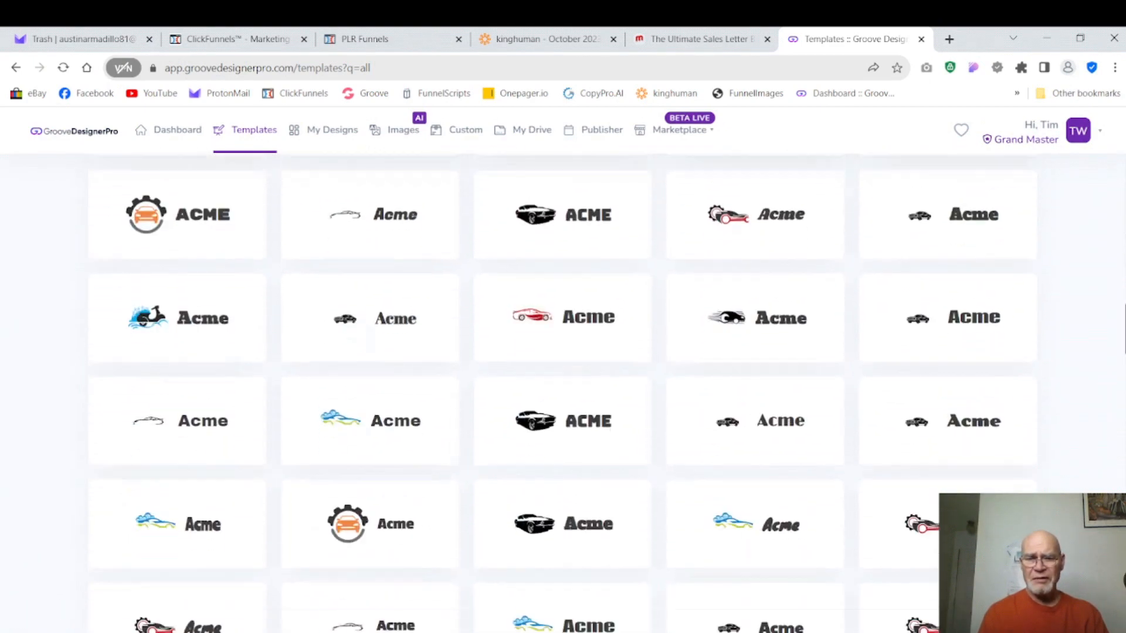
pyautogui.scroll(-10, 1123, 352)
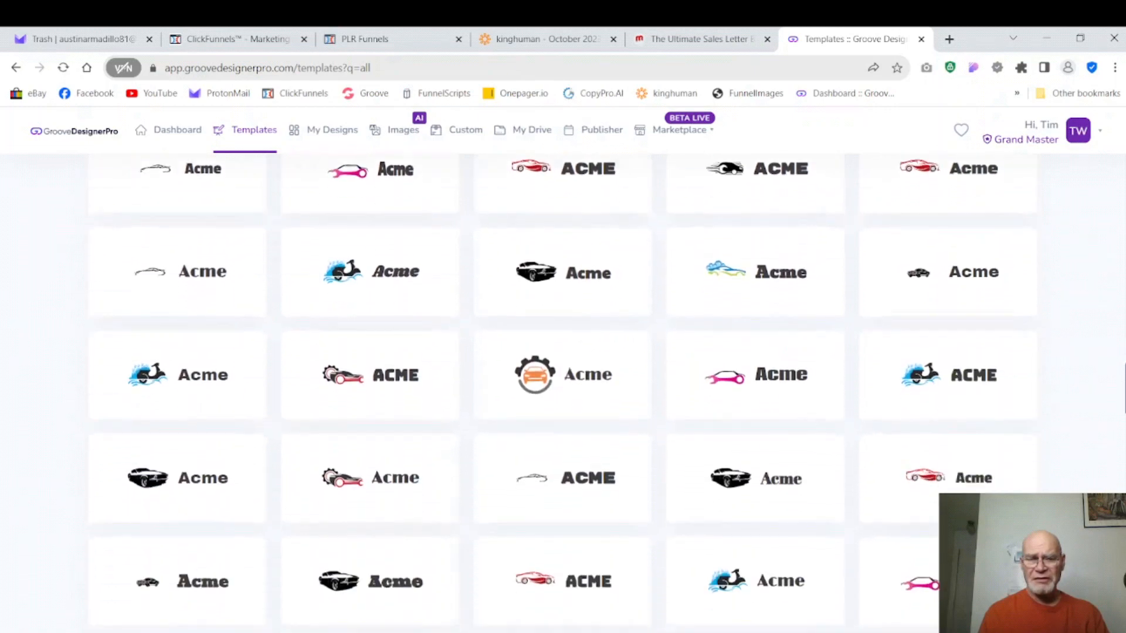
pyautogui.scroll(-8, 1122, 387)
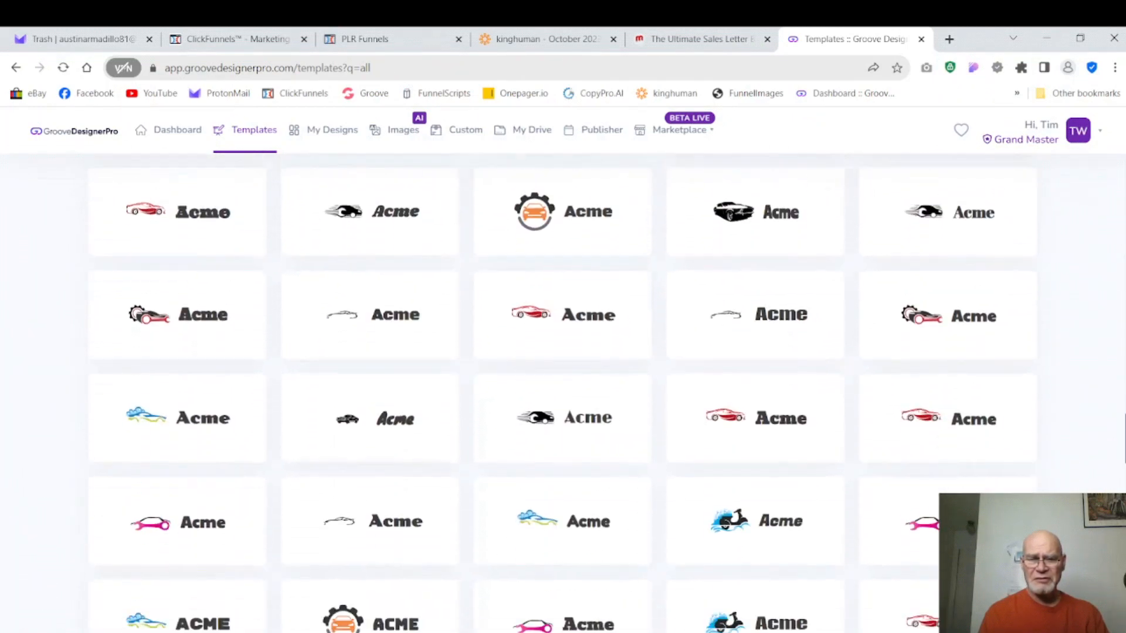
pyautogui.scroll(-10, 1122, 439)
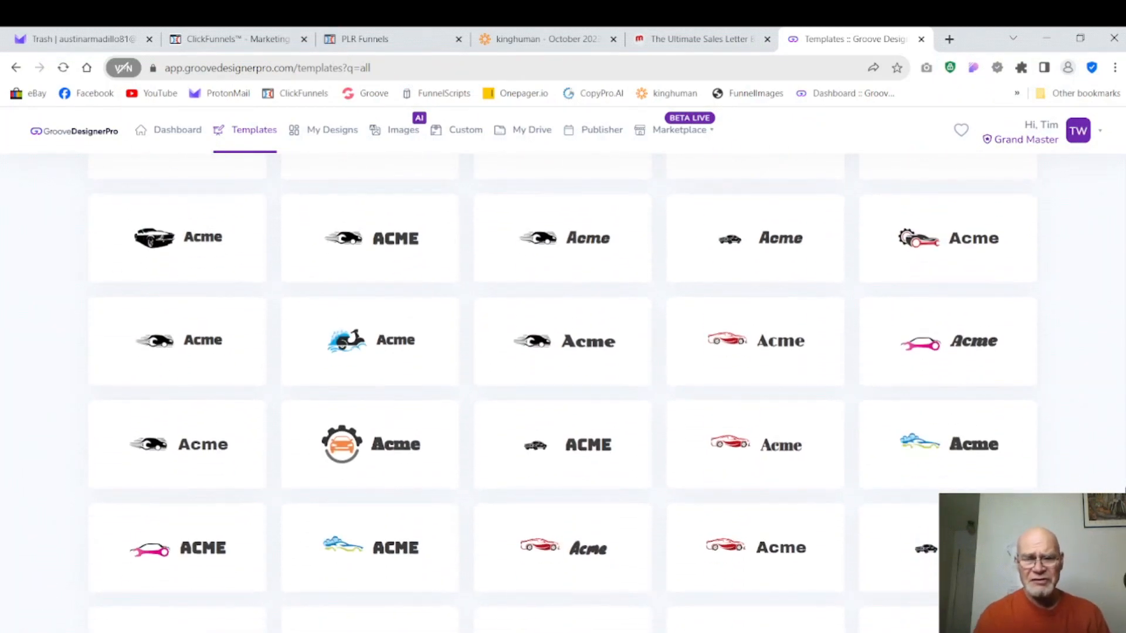
pyautogui.scroll(-2, 562, 352)
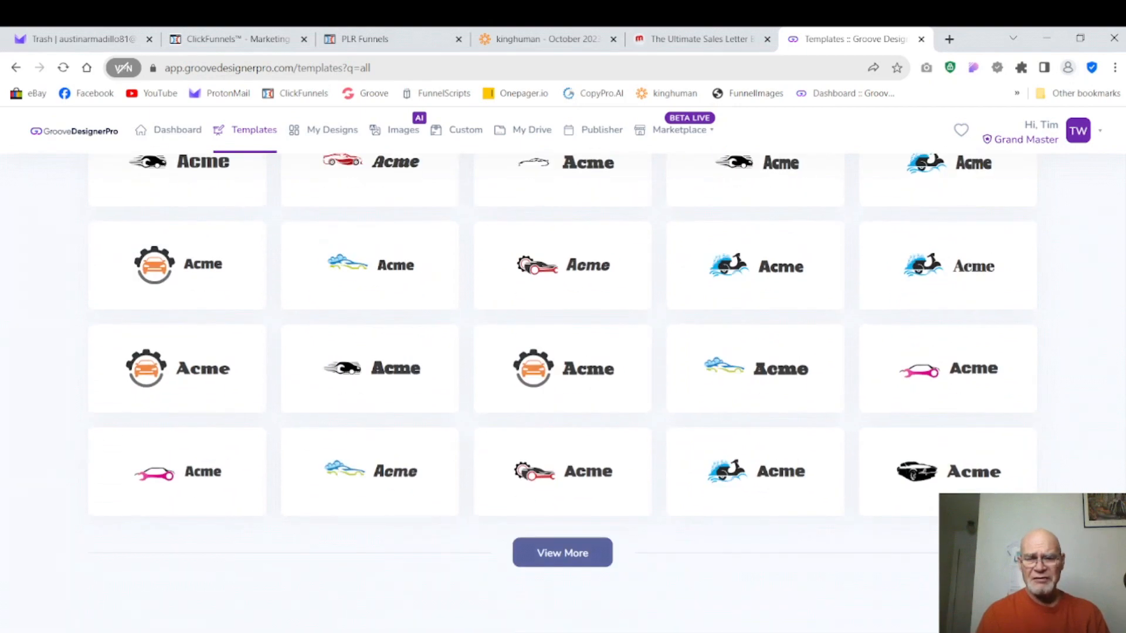
# - Load more Auto & Service logo proposals and examine the additional car designs
pyautogui.click(603, 549)
pyautogui.scroll(-10, 563, 393)
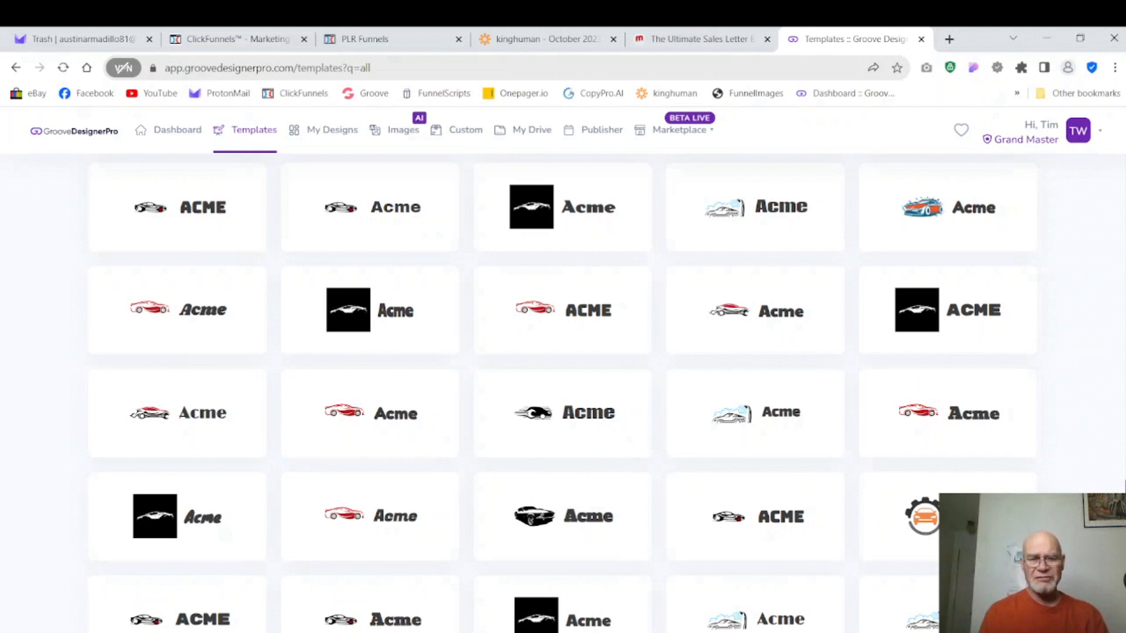
pyautogui.scroll(1, 563, 392)
pyautogui.scroll(-6, 563, 393)
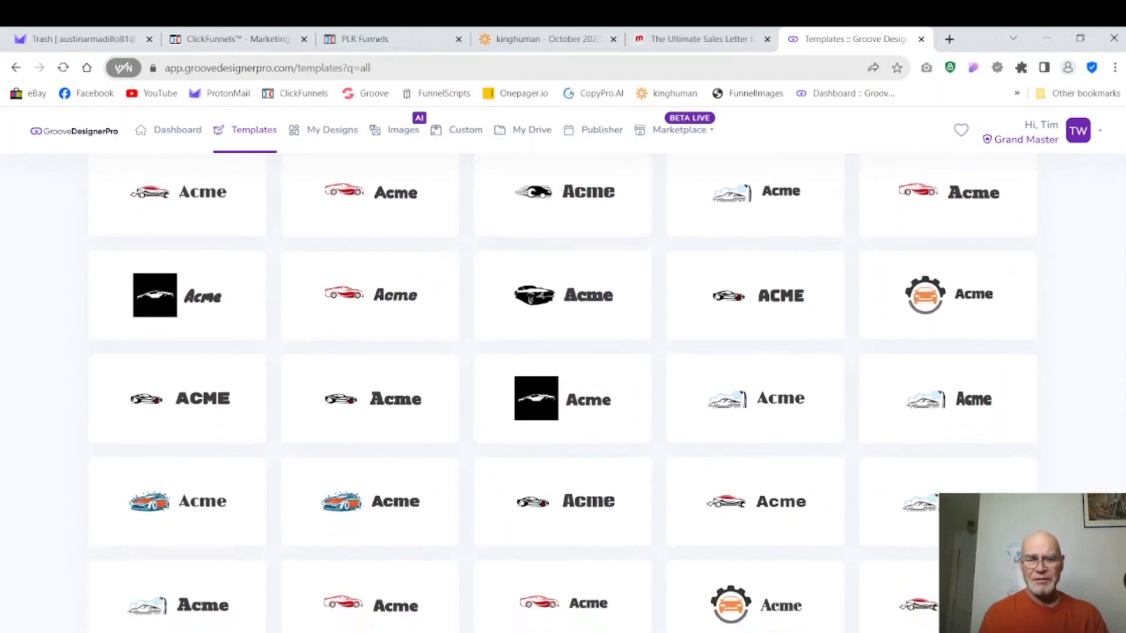
pyautogui.scroll(-3, 563, 387)
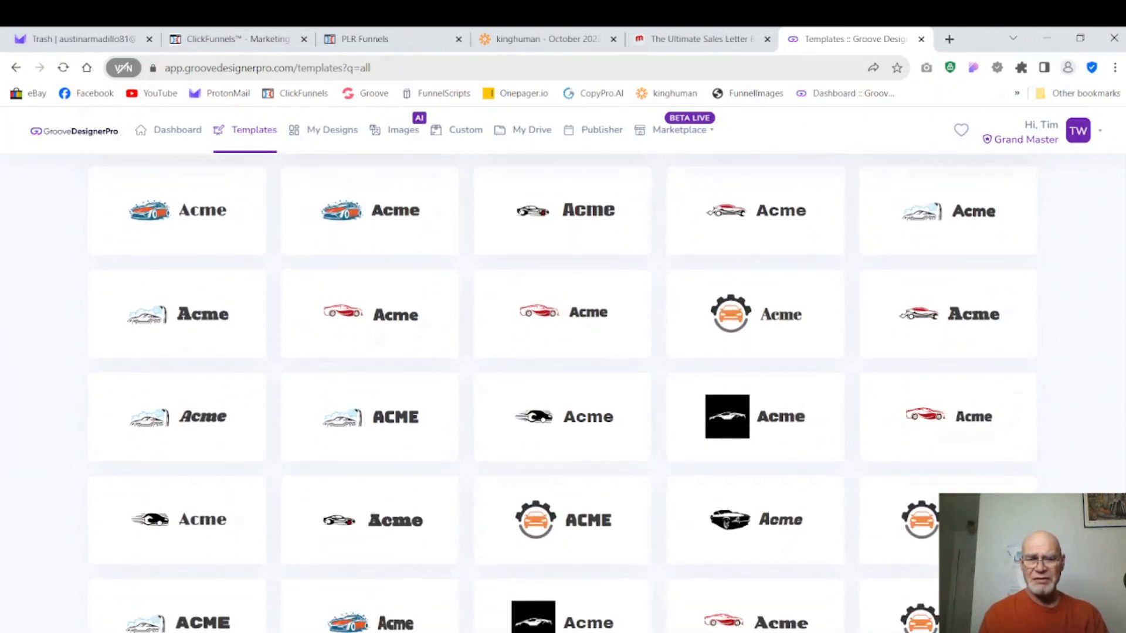
pyautogui.scroll(-6, 563, 393)
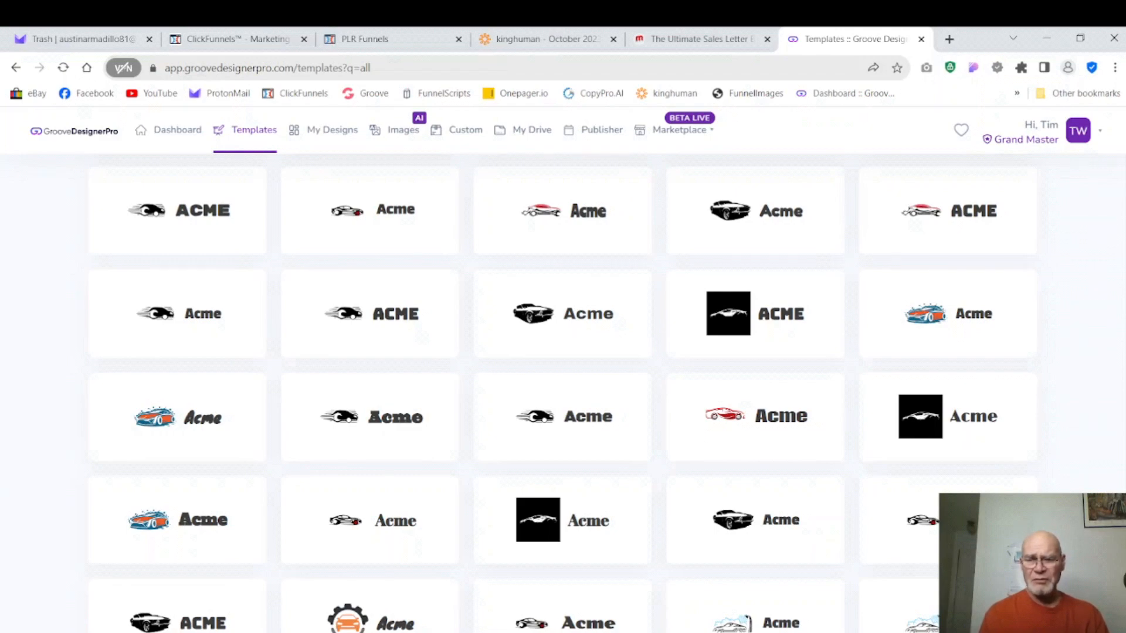
pyautogui.scroll(-10, 563, 393)
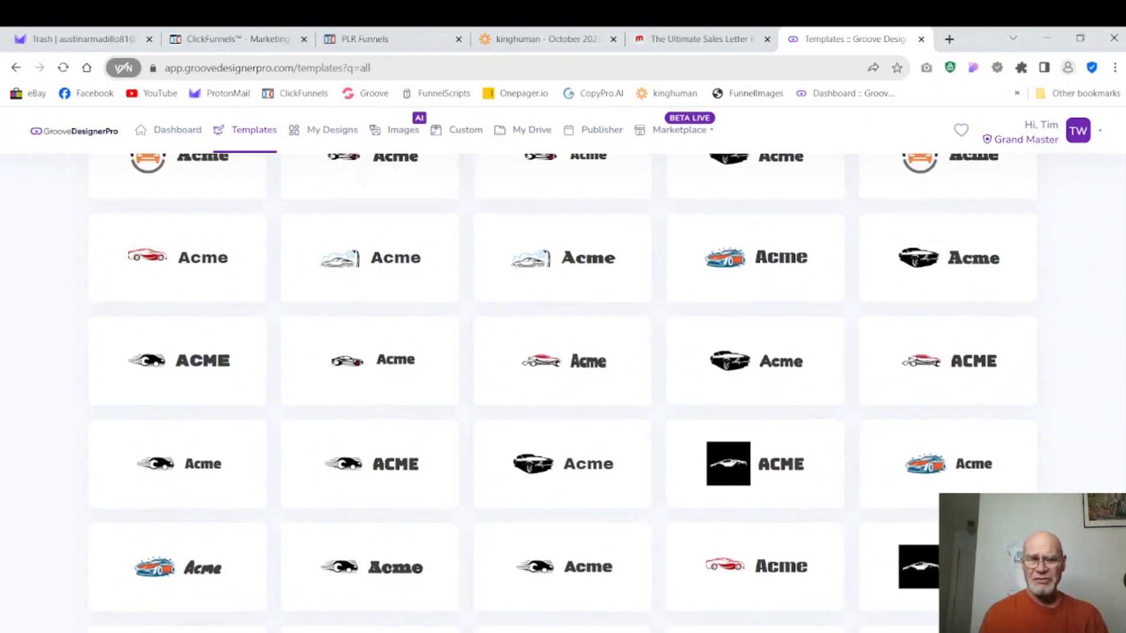
pyautogui.scroll(20, 563, 392)
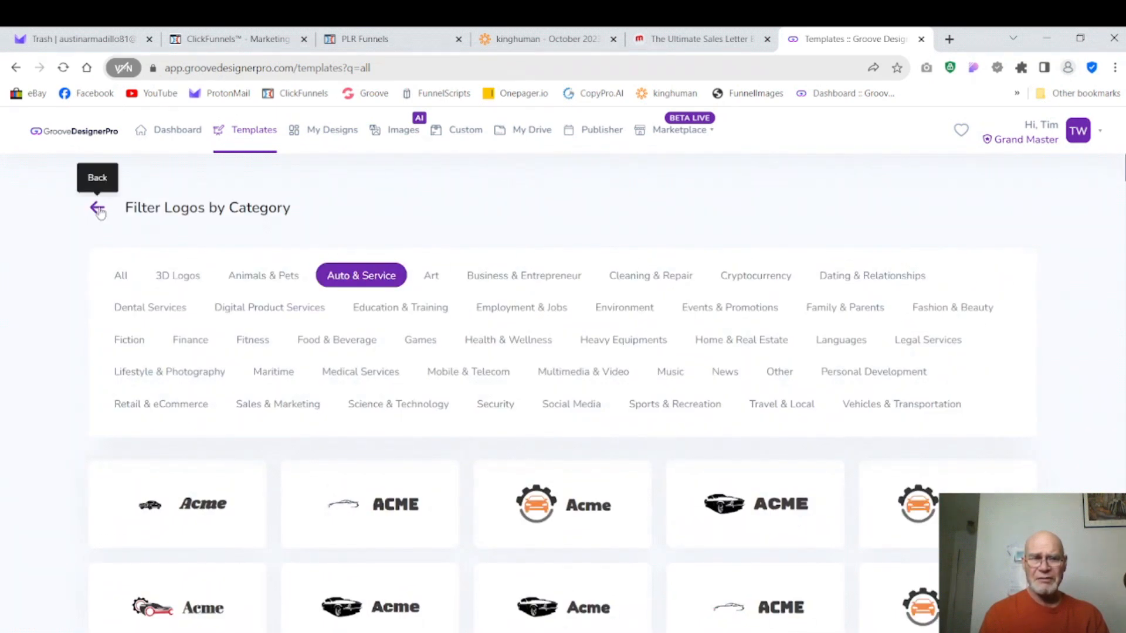
# - Leave the logo generator for the template library and browse its Logos category again
pyautogui.click(160, 141)
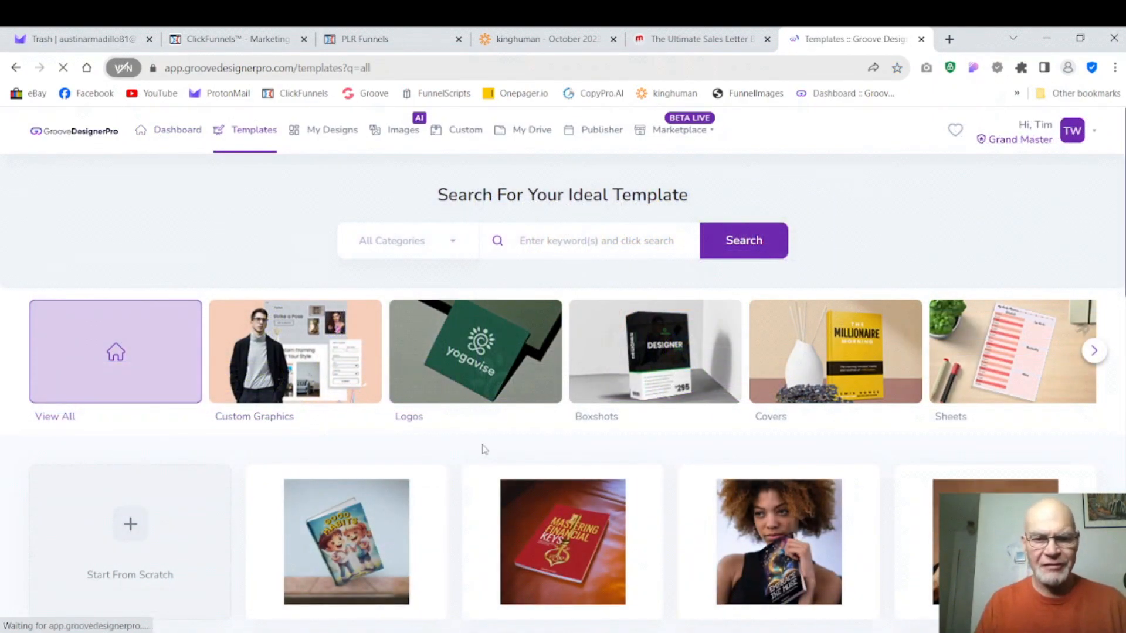
pyautogui.click(476, 359)
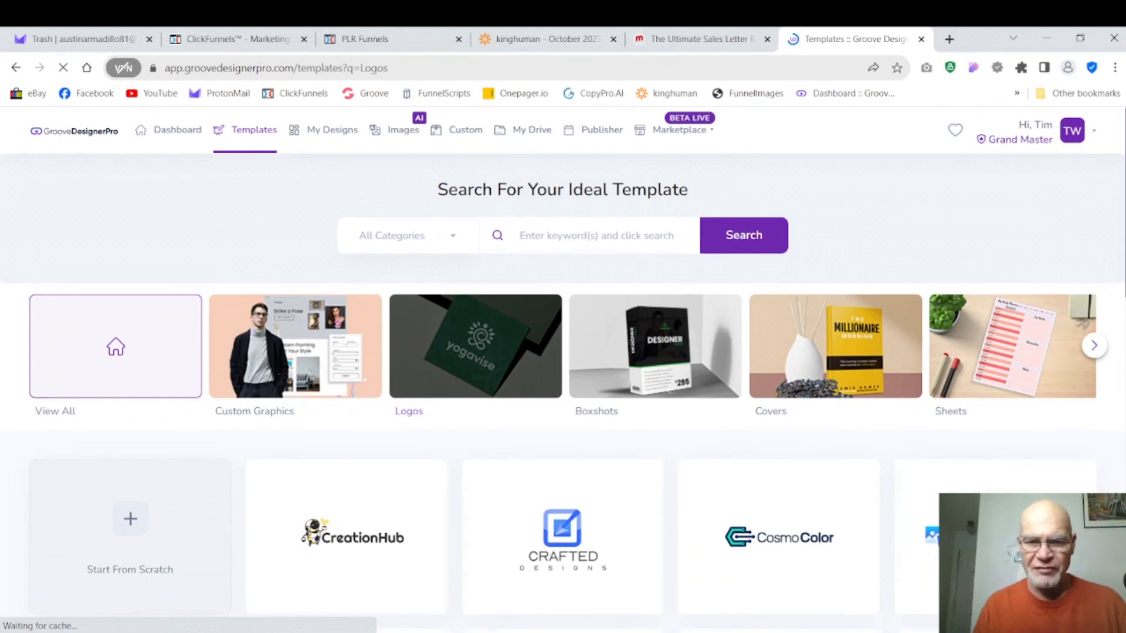
pyautogui.scroll(-1, 476, 359)
pyautogui.scroll(-8, 563, 392)
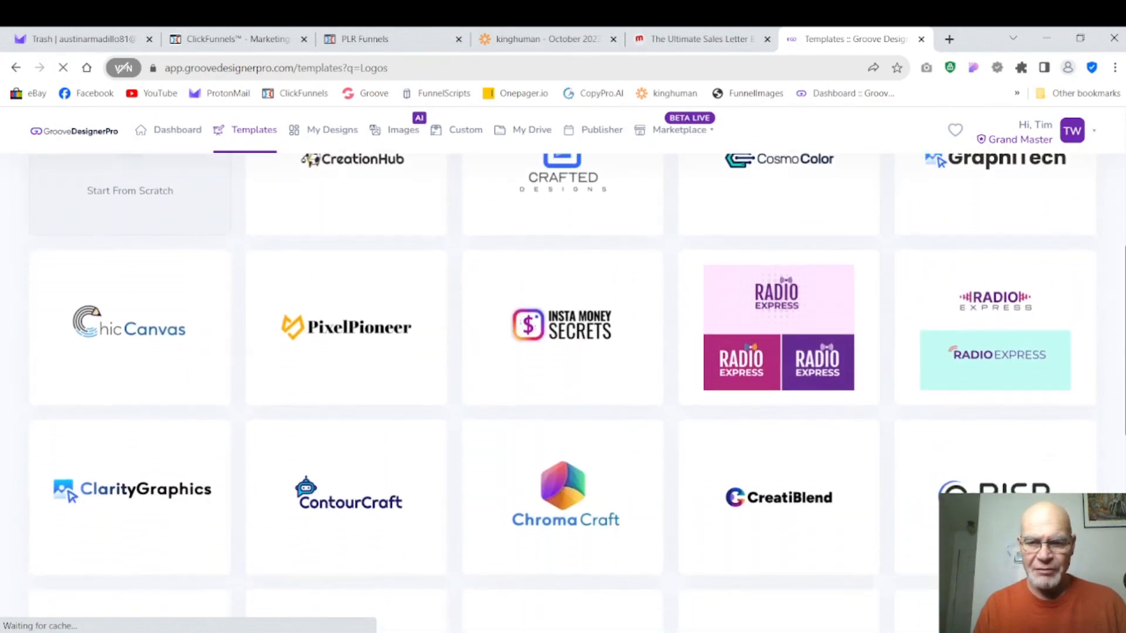
pyautogui.scroll(9, 562, 392)
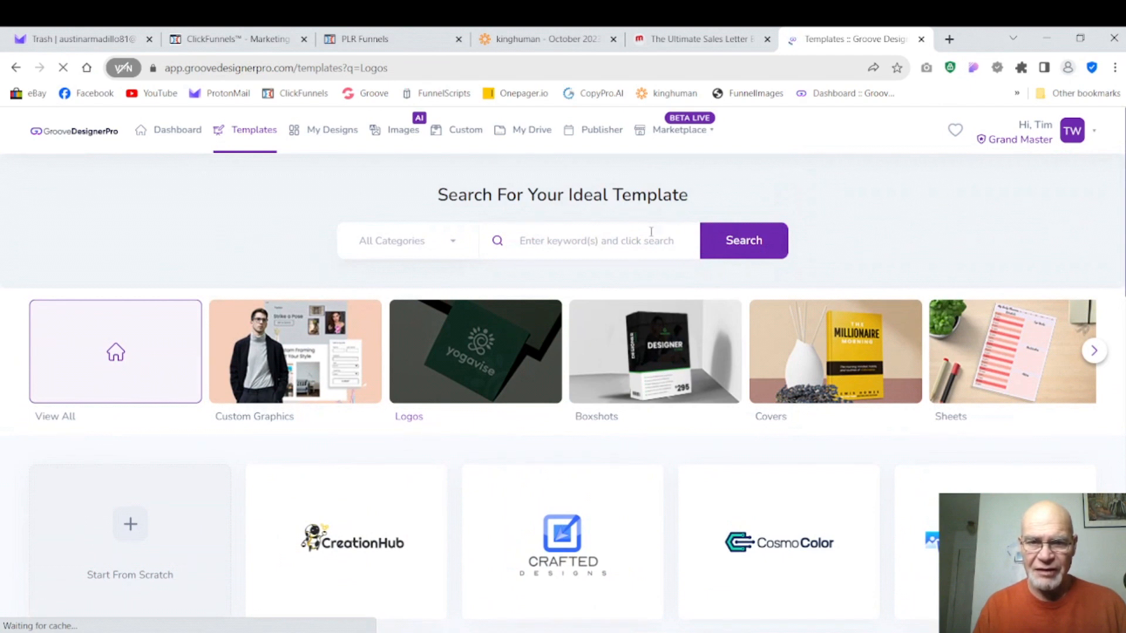
# - Filter the logo templates by the Beauty category and browse the matching designs
pyautogui.click(460, 243)
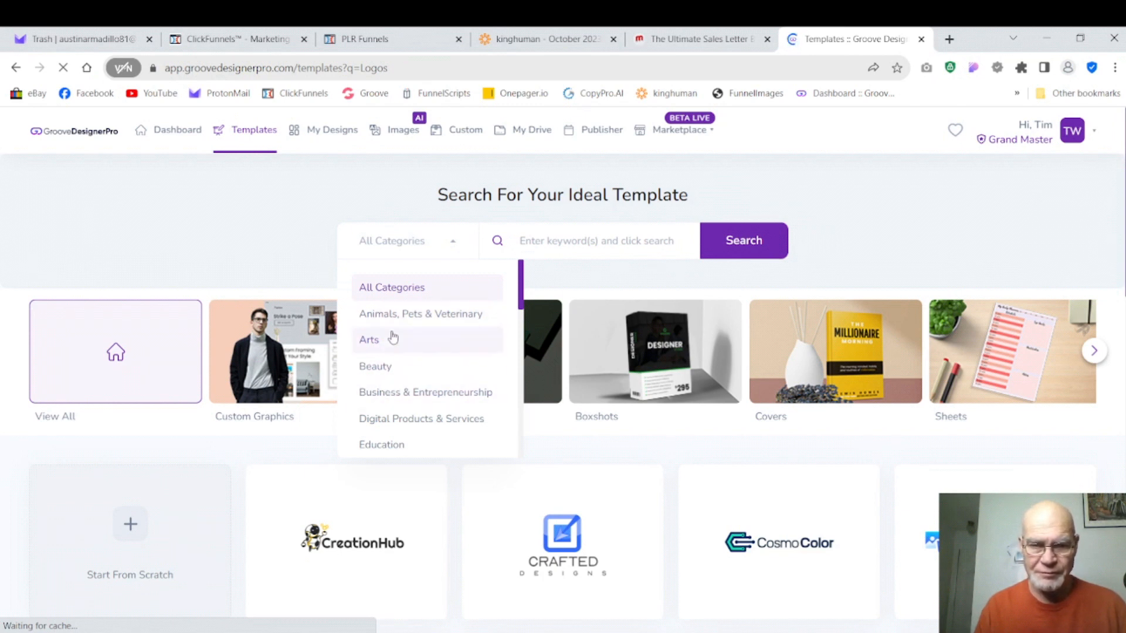
pyautogui.click(378, 367)
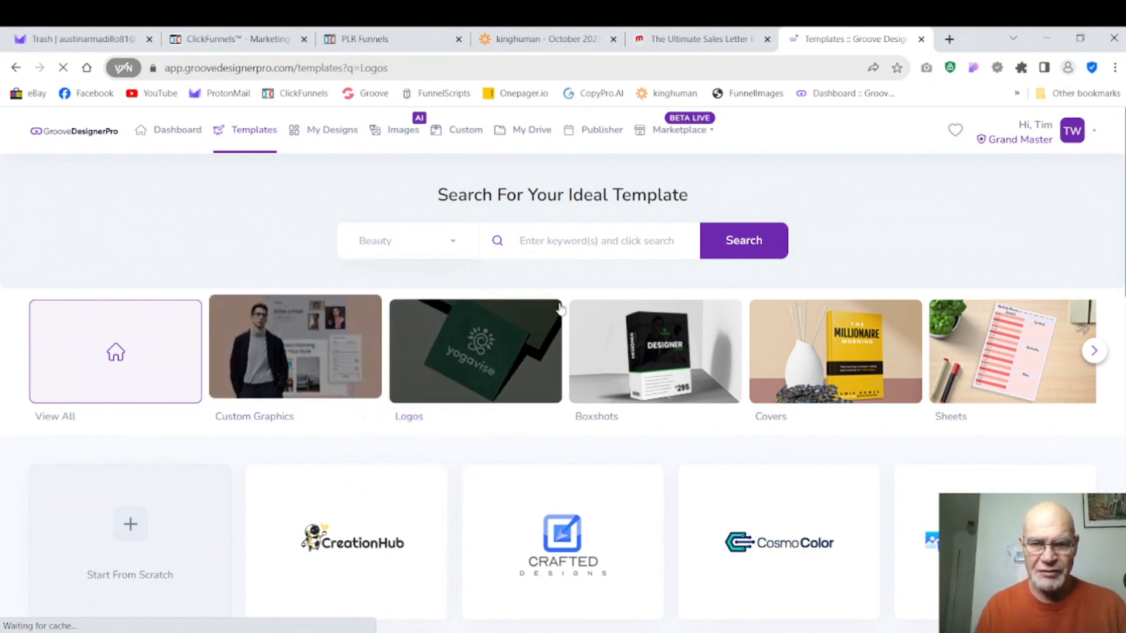
pyautogui.click(738, 245)
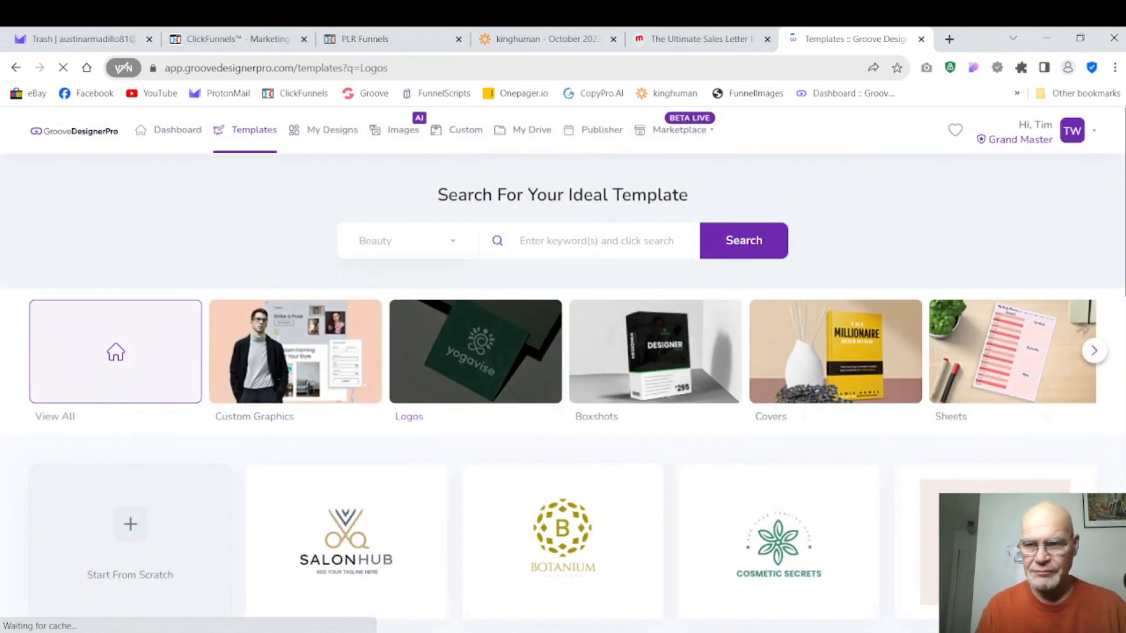
pyautogui.scroll(-10, 563, 351)
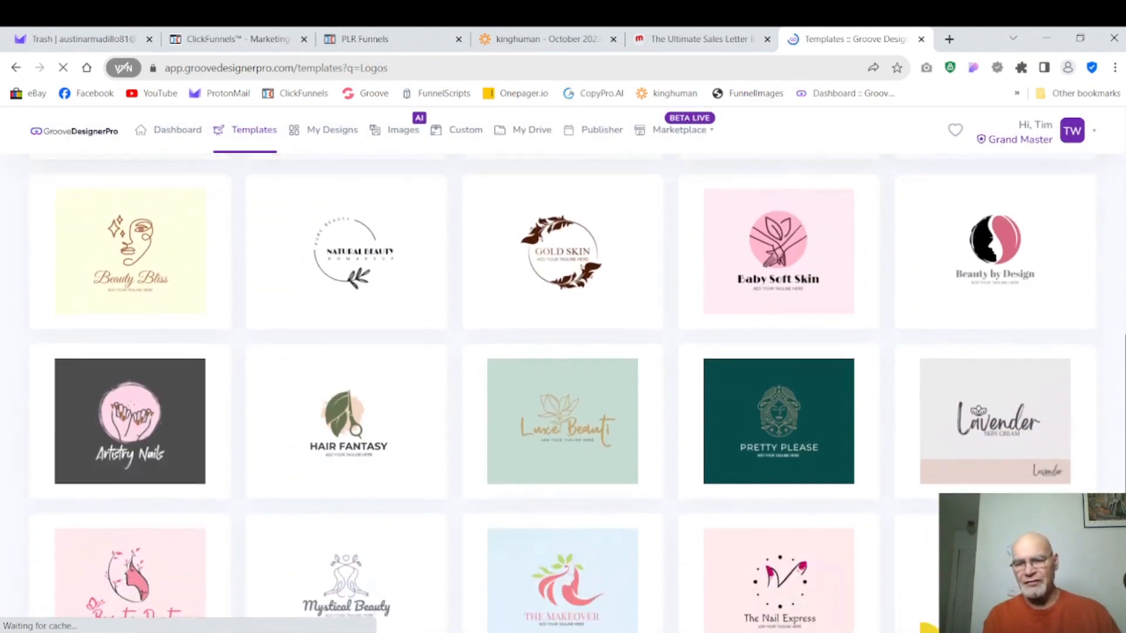
pyautogui.scroll(-5, 563, 352)
pyautogui.scroll(10, 563, 387)
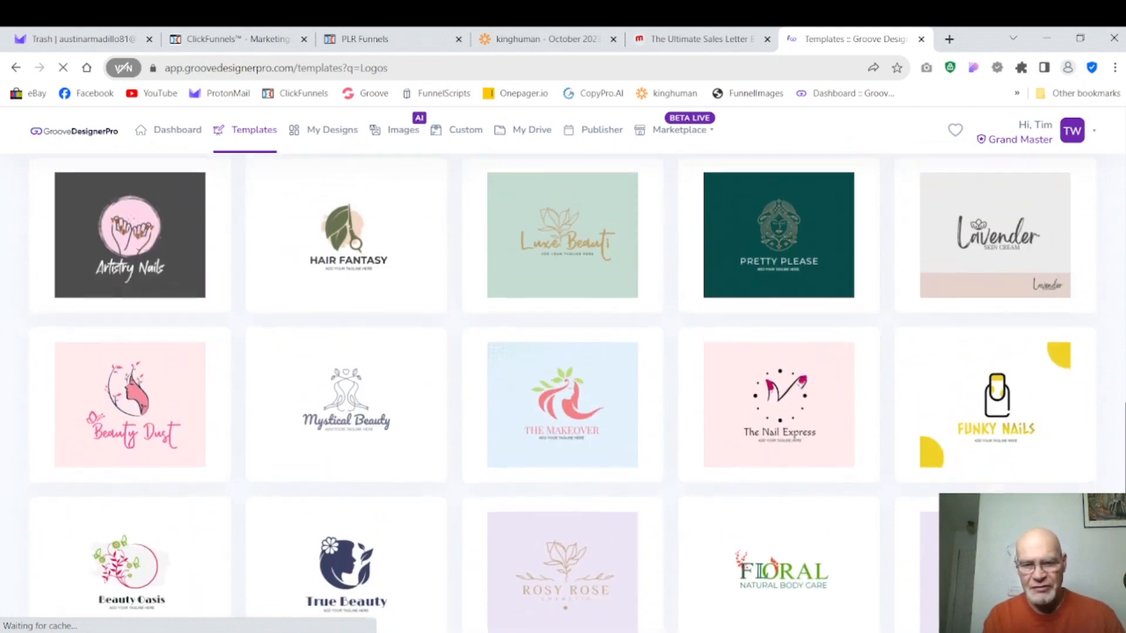
pyautogui.scroll(5, 618, 241)
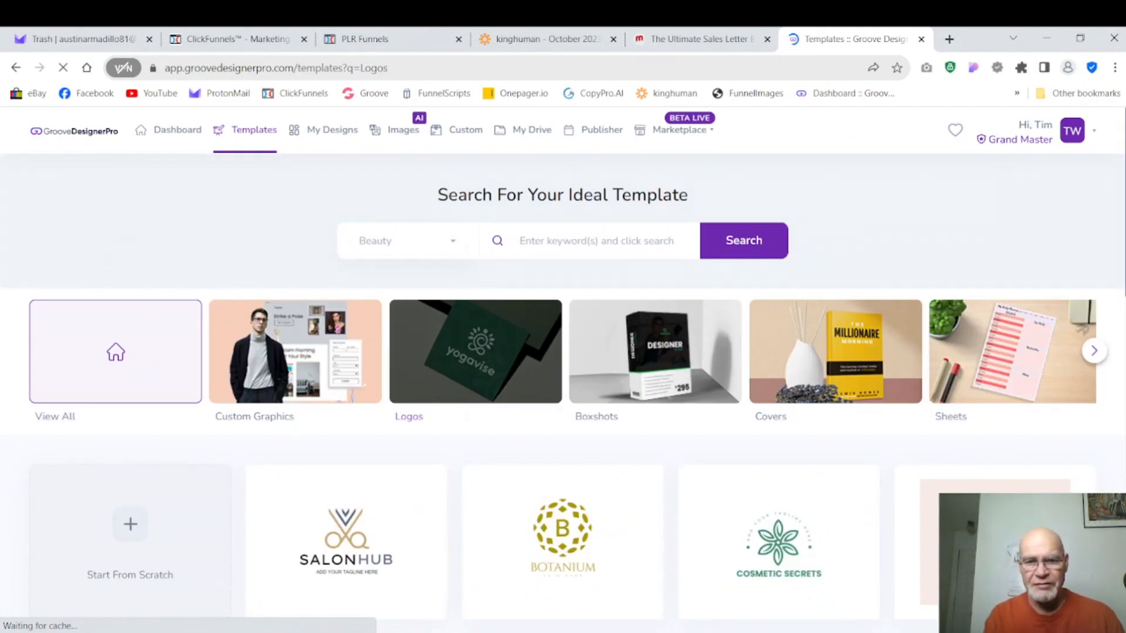
# - Search the Beauty logo templates for the keyword "hair"
pyautogui.click(618, 242)
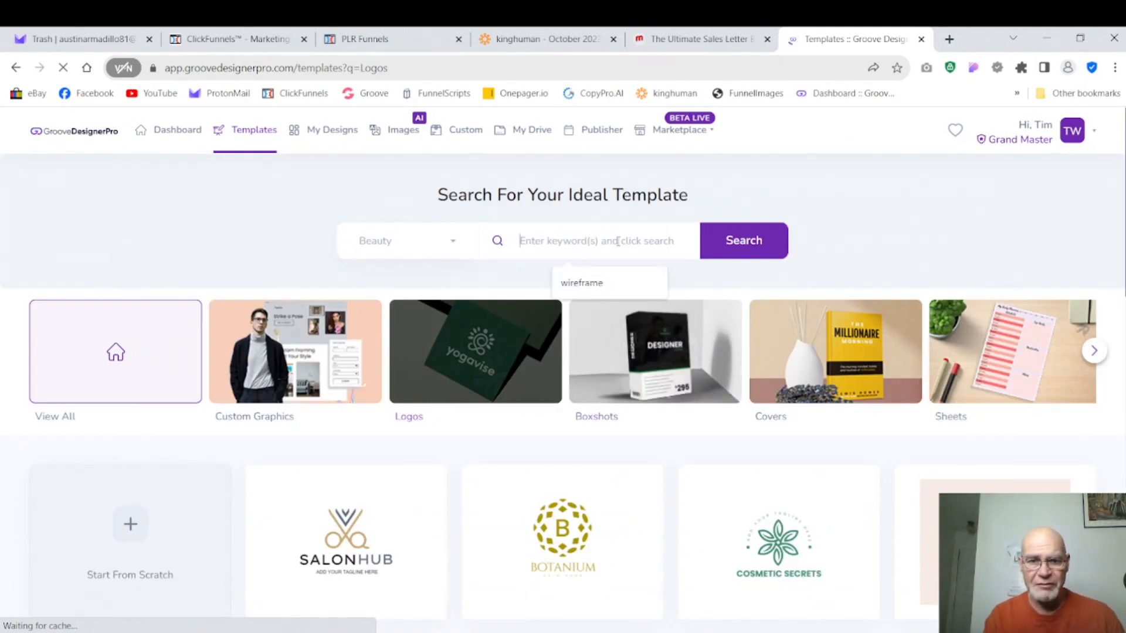
pyautogui.write('hair')
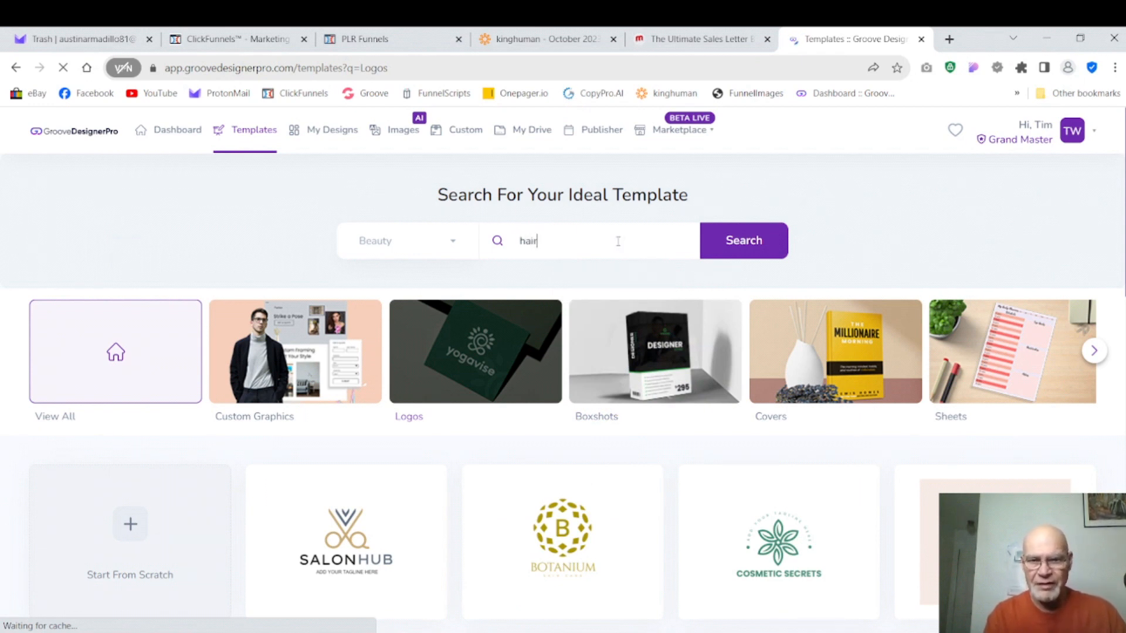
pyautogui.click(757, 243)
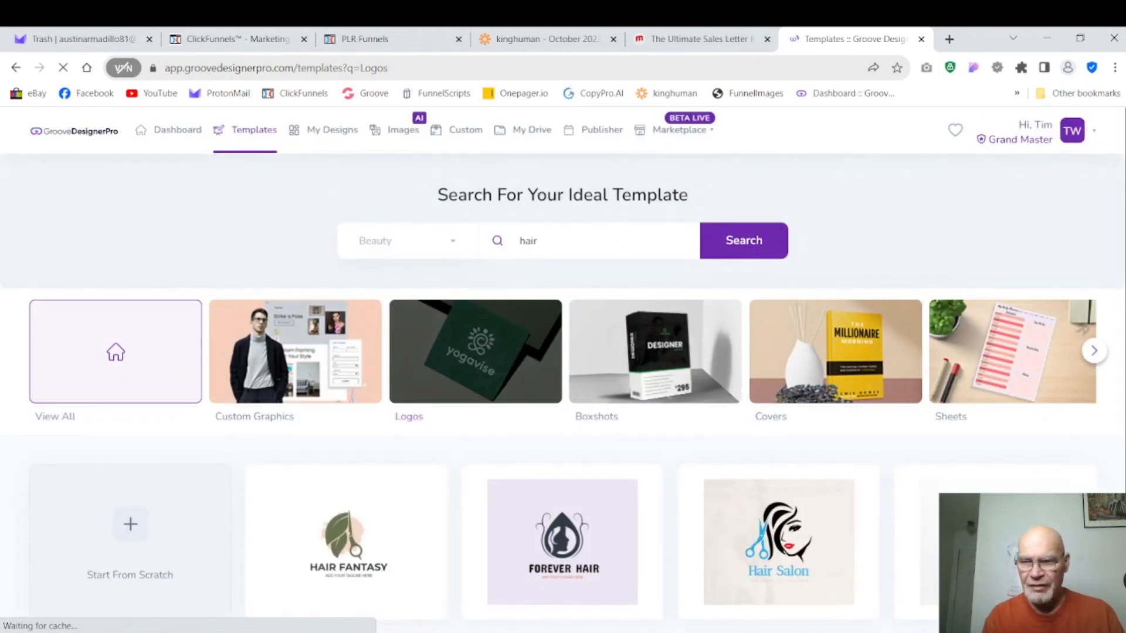
pyautogui.scroll(-1, 561, 404)
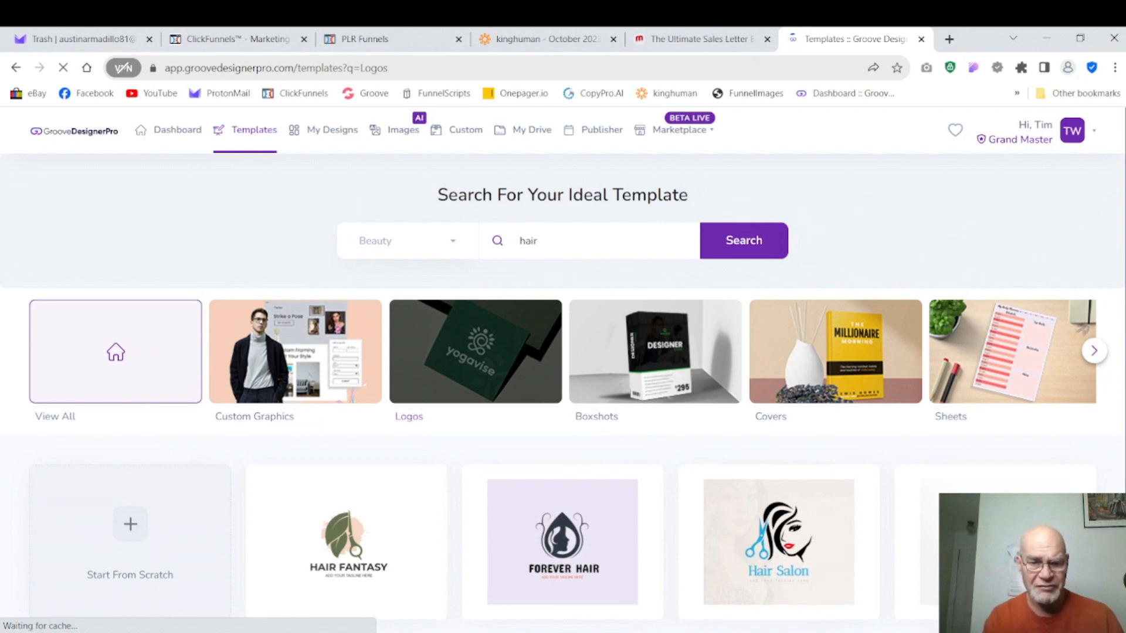
# - Clear the search keyword, list all Beauty logo templates again and browse further through them
pyautogui.click(623, 241)
pyautogui.press('BackSpace')
pyautogui.press('BackSpace')
pyautogui.press('BackSpace')
pyautogui.press('BackSpace')
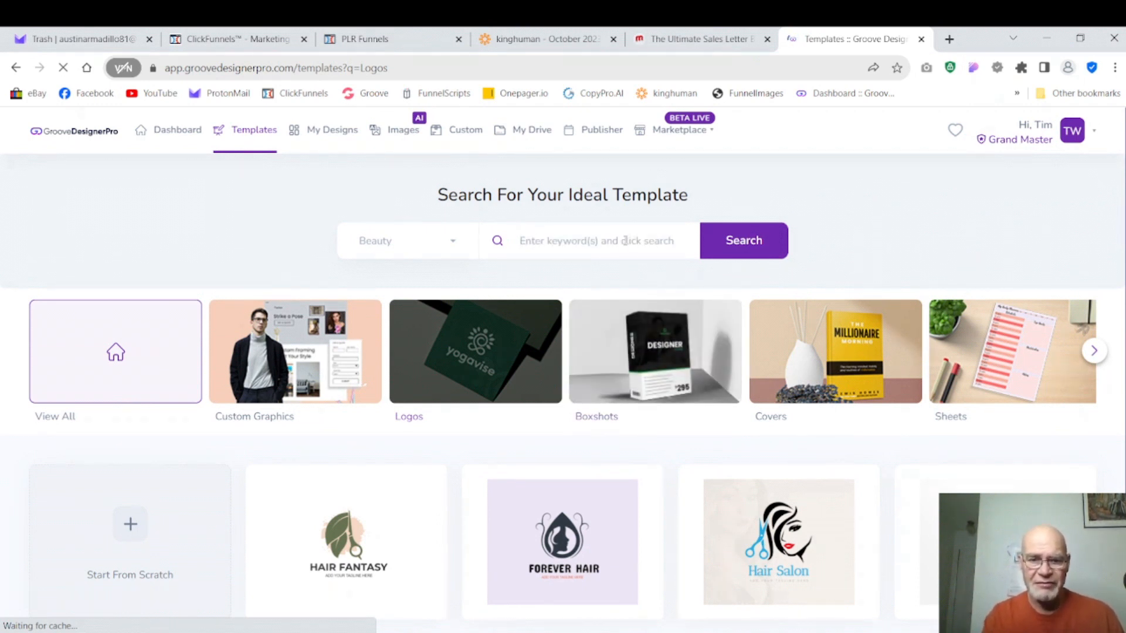
pyautogui.click(774, 243)
pyautogui.scroll(-10, 412, 378)
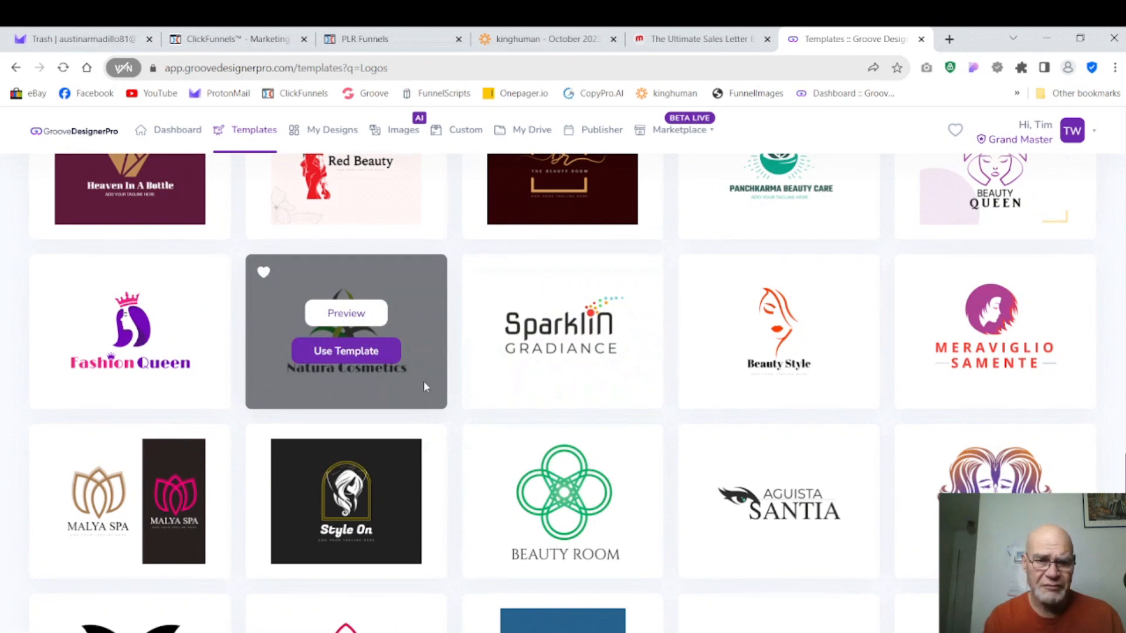
# - Preview the Natura Cosmetics logo template and create a design from it titled "Logo Test 1"
pyautogui.click(346, 313)
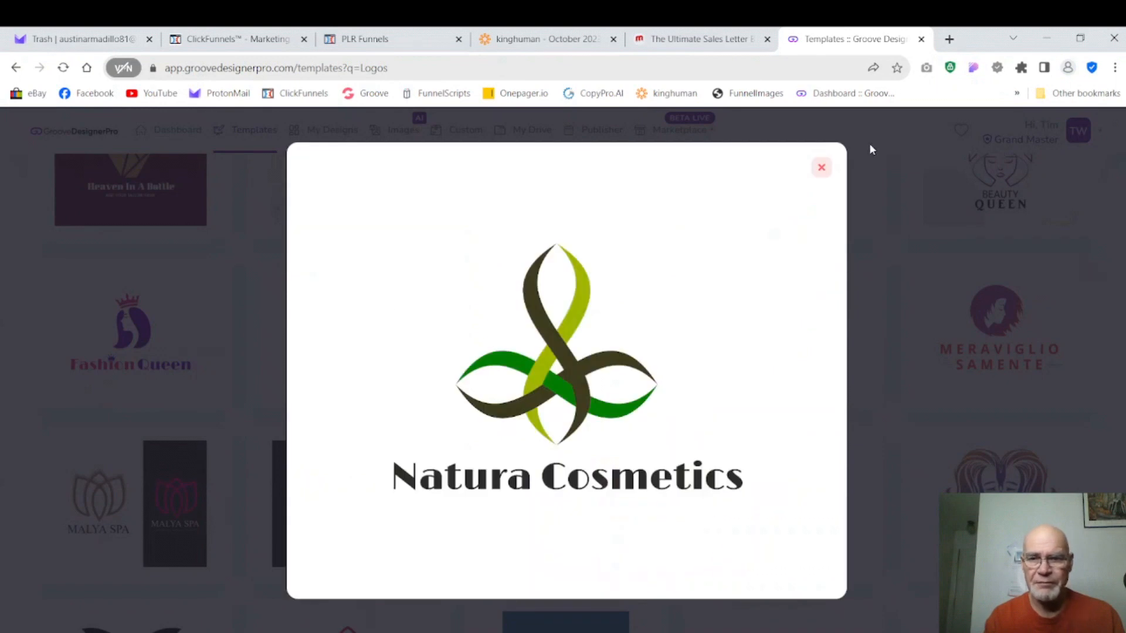
pyautogui.click(827, 167)
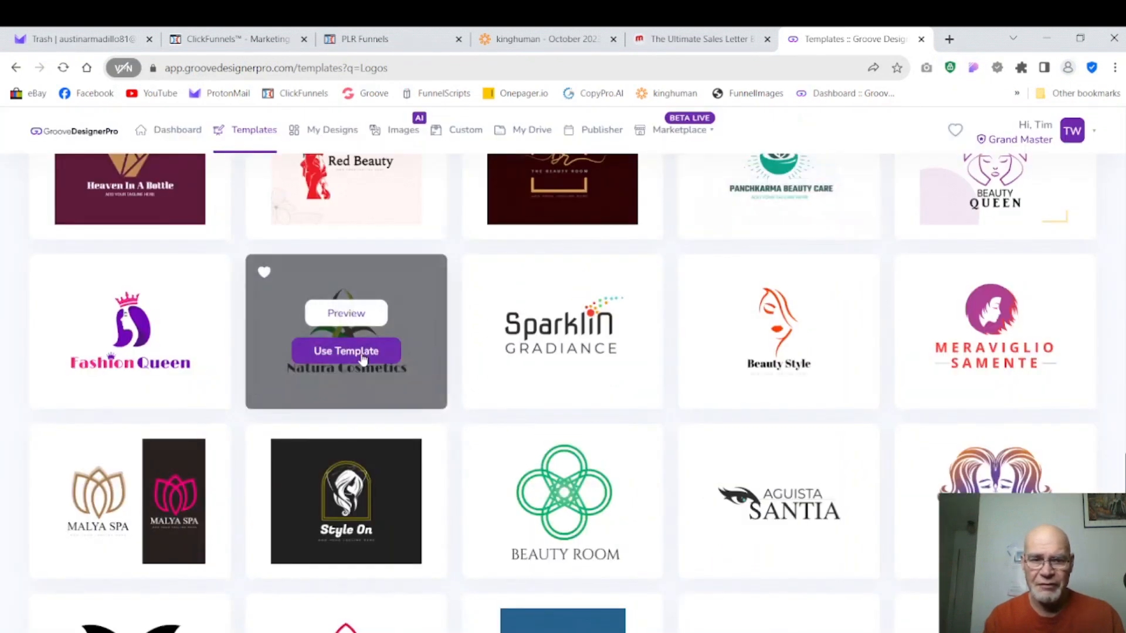
pyautogui.click(359, 354)
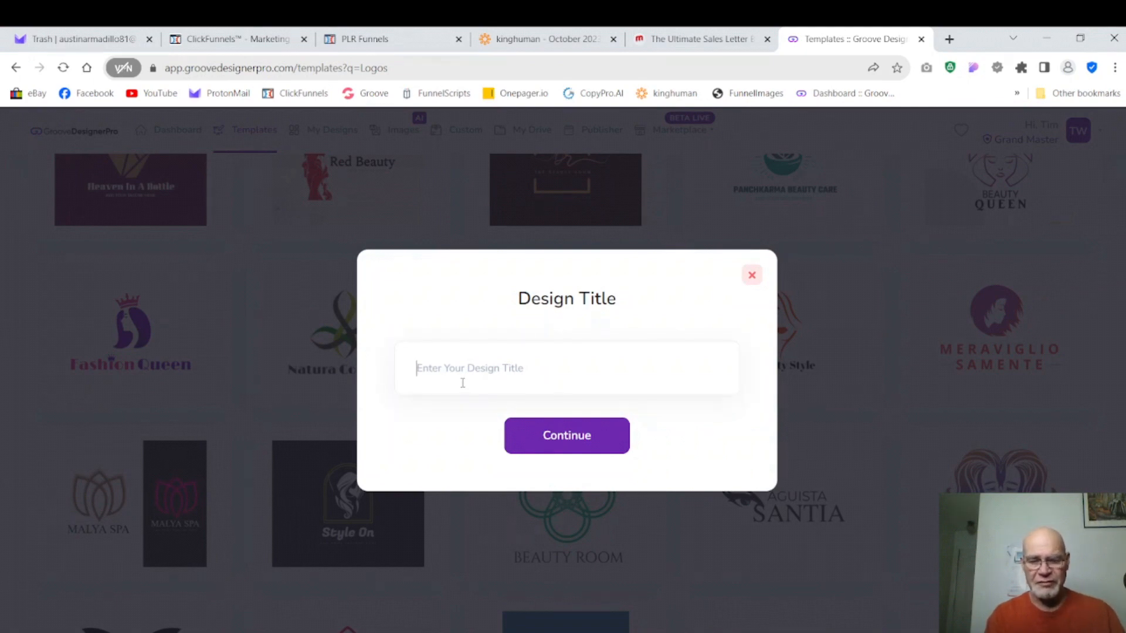
pyautogui.write('Lo')
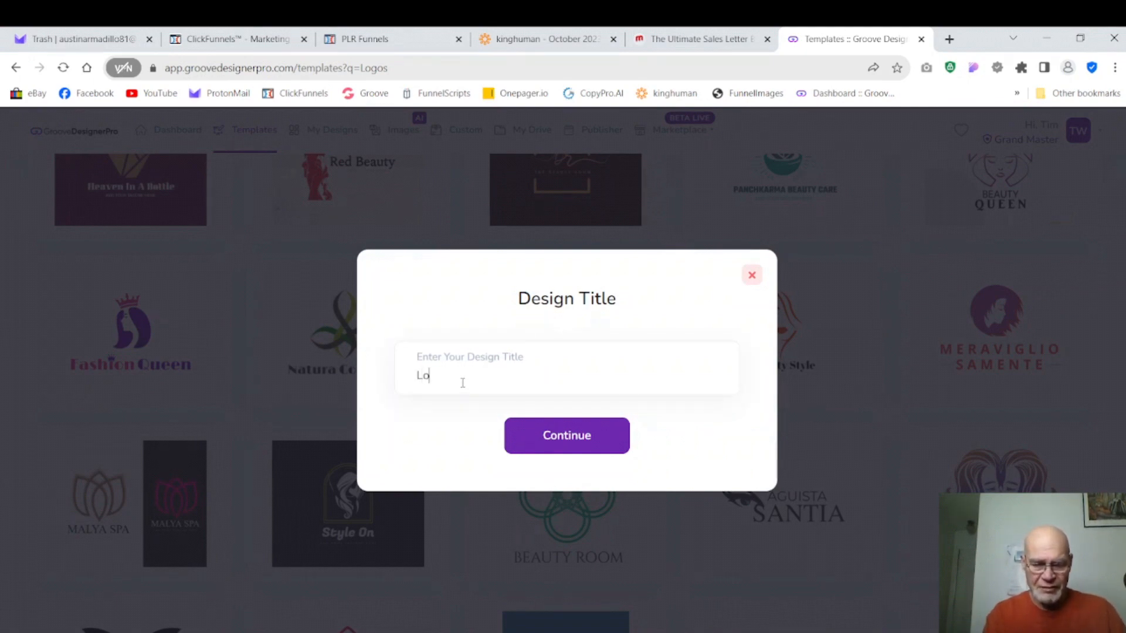
pyautogui.write('go T')
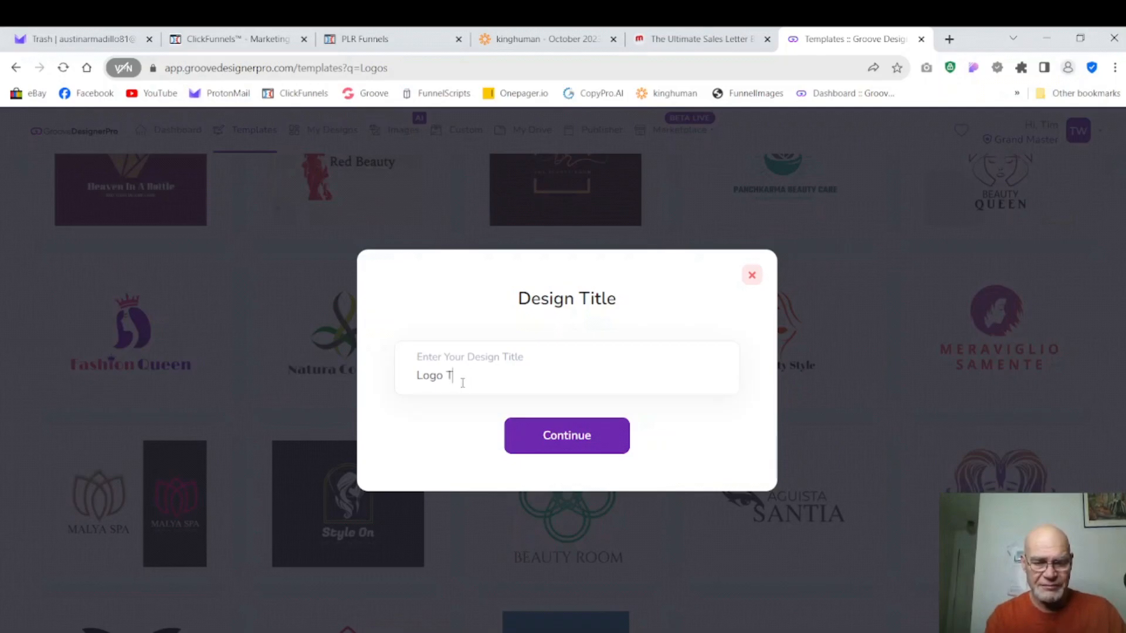
pyautogui.write('est 1')
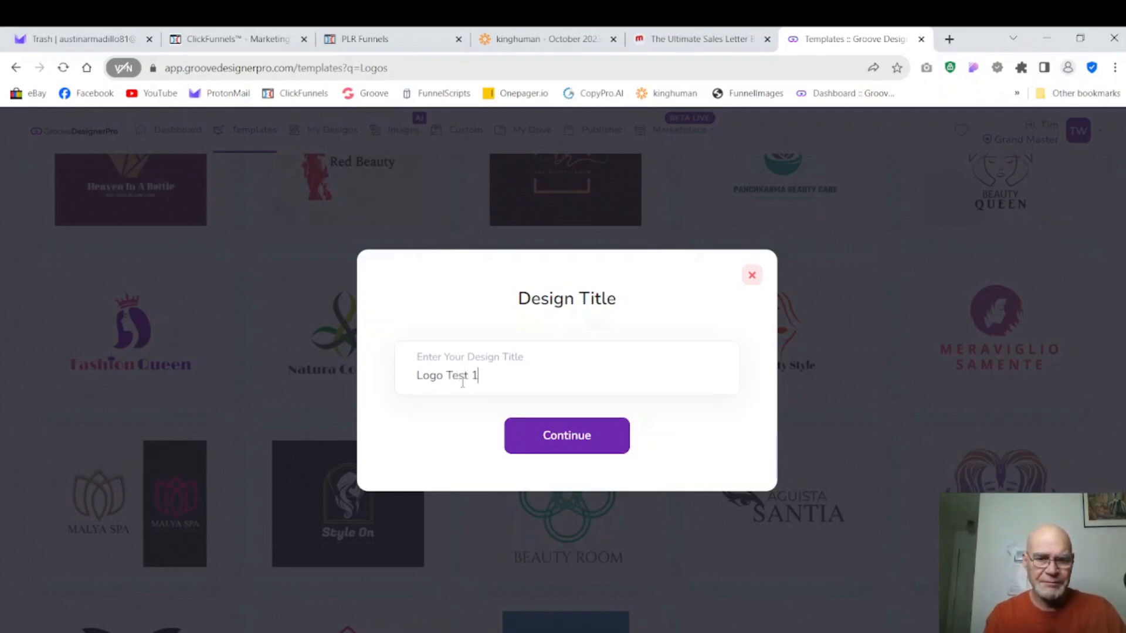
pyautogui.click(562, 447)
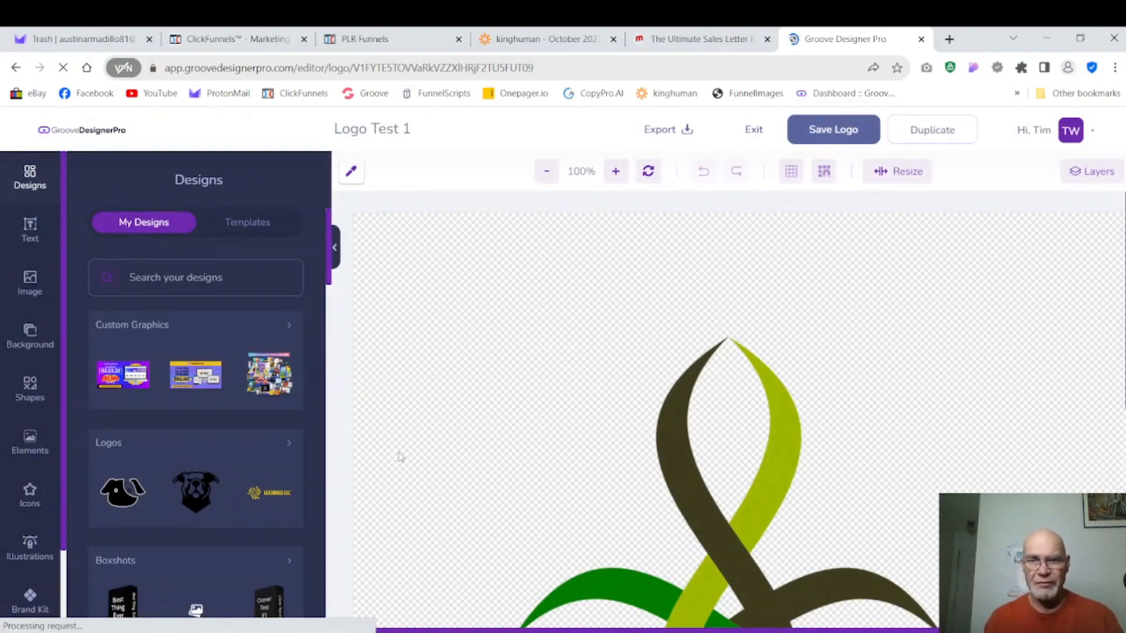
# - Set the logo's canvas background to the solid light blue #E3F2FD and select the Natura Cosmetics text
pyautogui.click(546, 172)
pyautogui.click(546, 172)
pyautogui.click(547, 172)
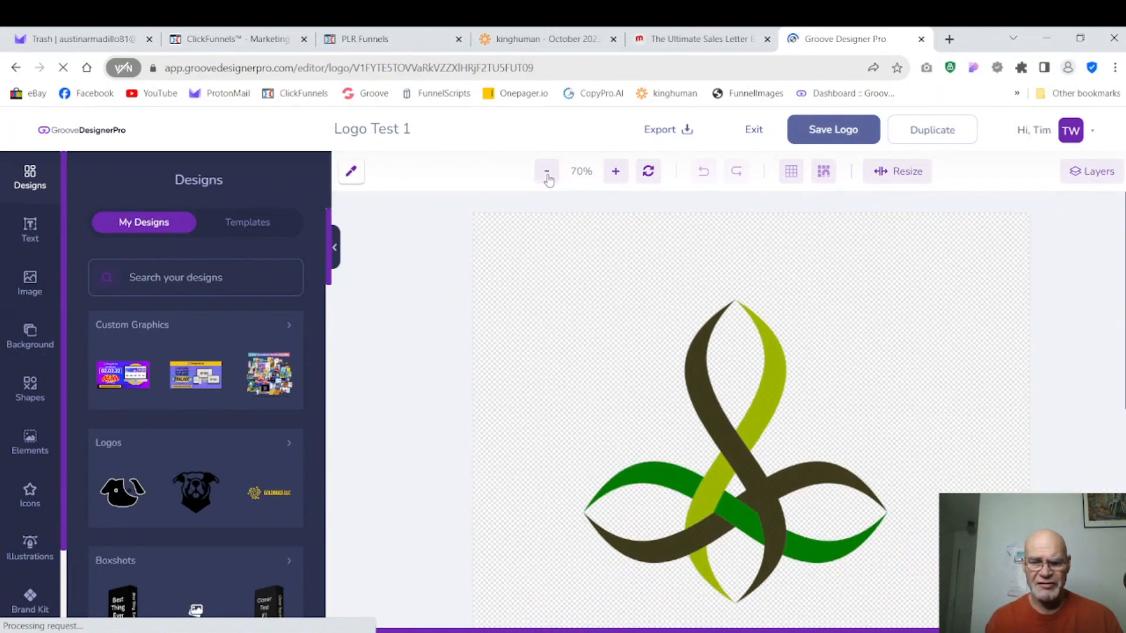
pyautogui.click(546, 172)
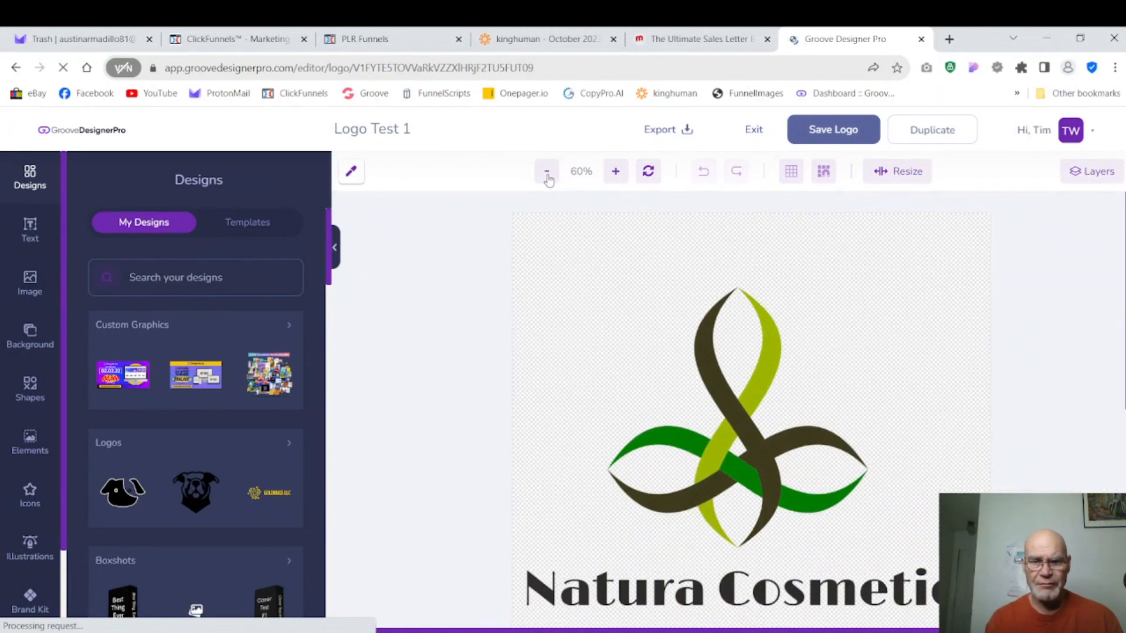
pyautogui.click(546, 173)
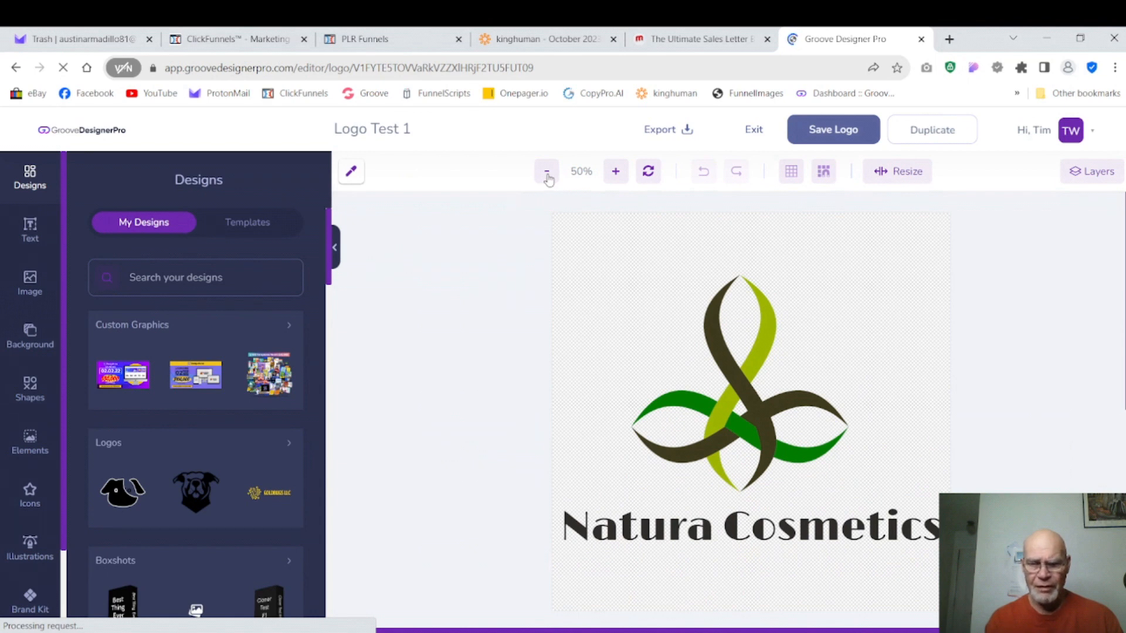
pyautogui.click(571, 290)
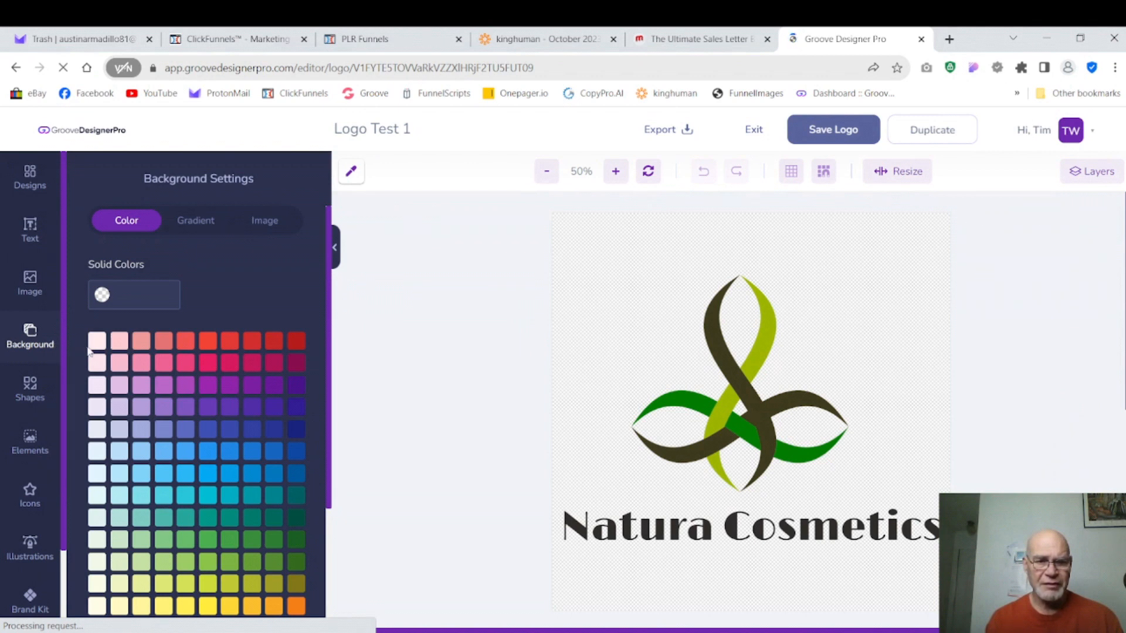
pyautogui.click(98, 456)
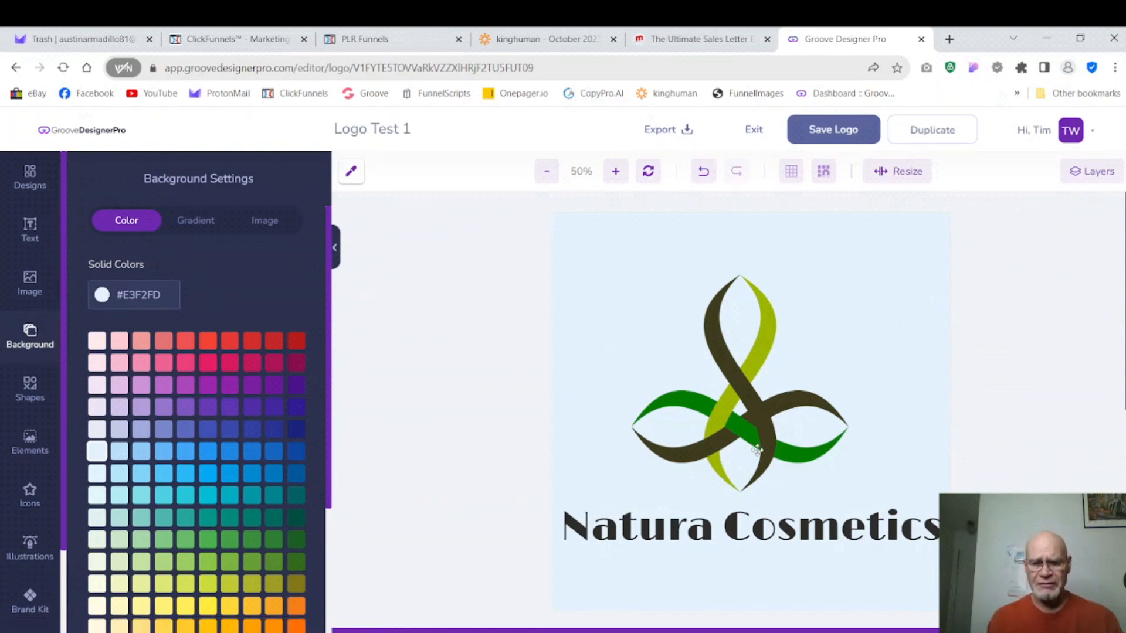
pyautogui.click(741, 528)
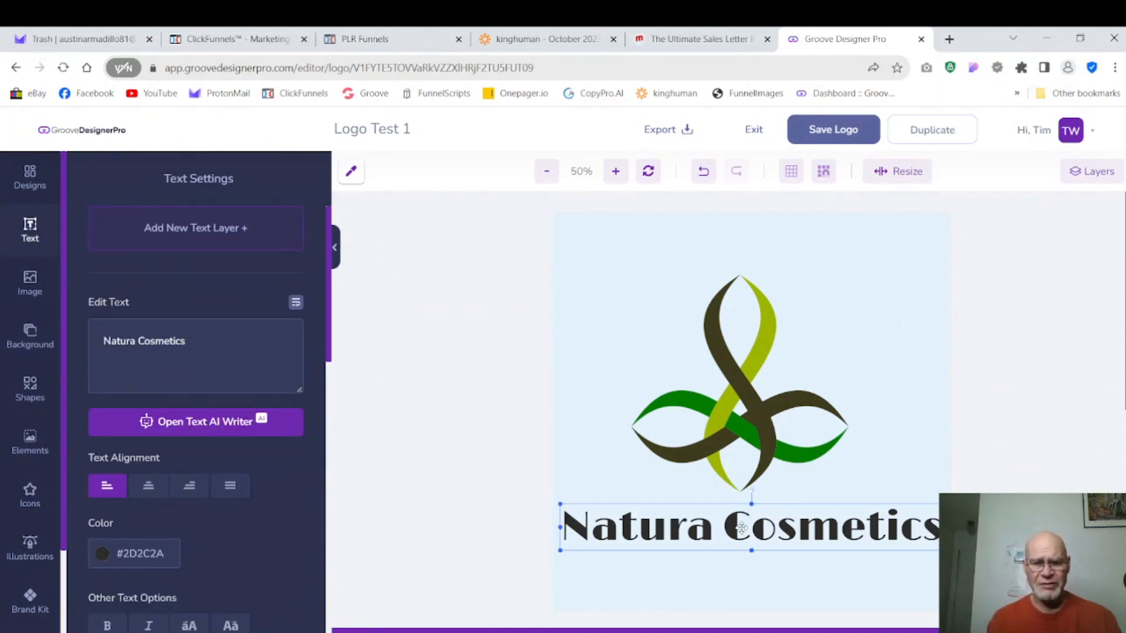
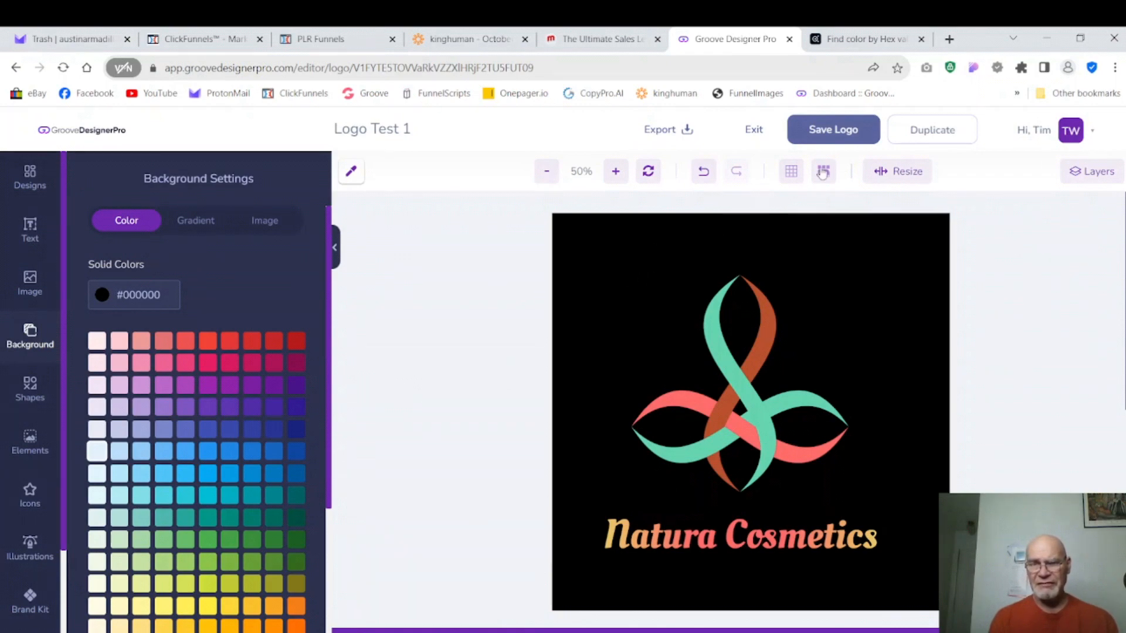
# - Save the edited logo and exit the editor to My Designs
pyautogui.click(832, 140)
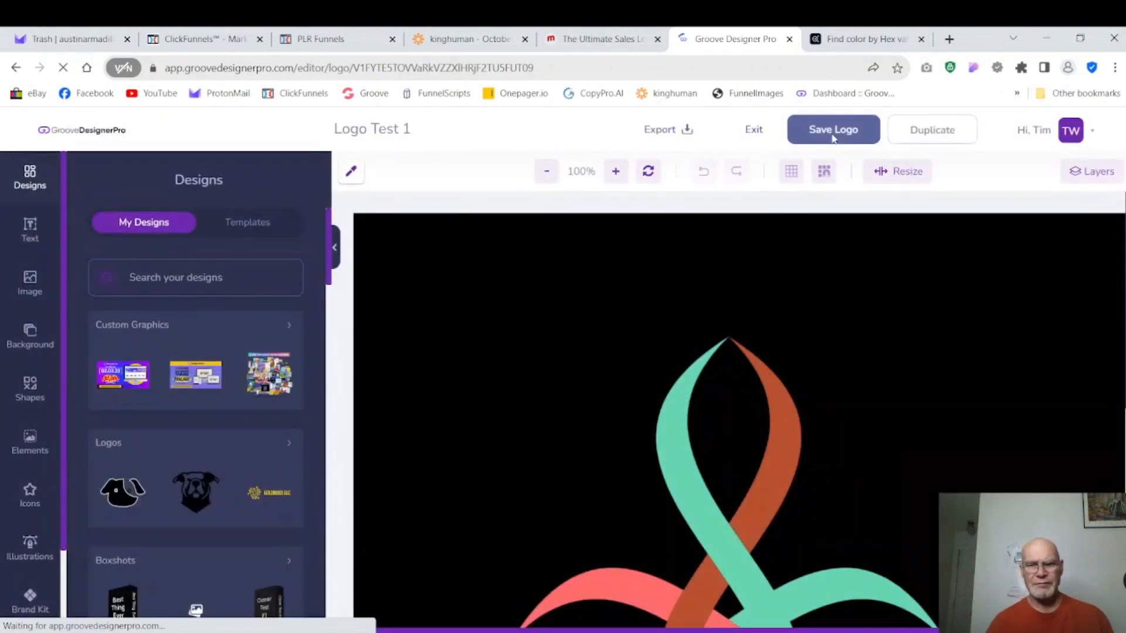
pyautogui.click(750, 133)
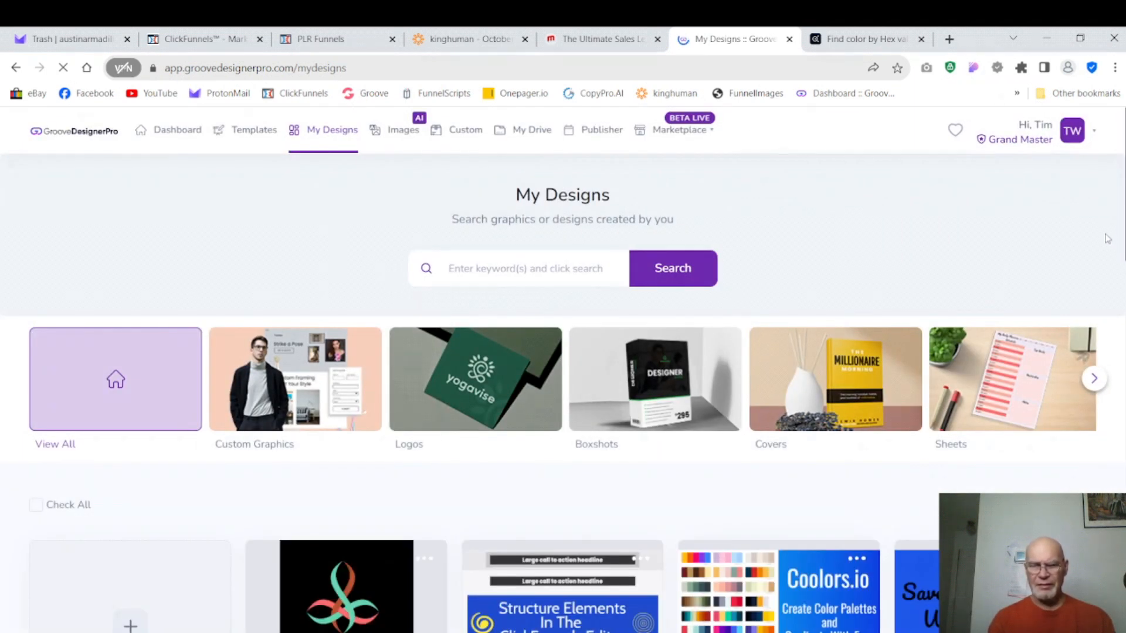
pyautogui.scroll(-3, 563, 380)
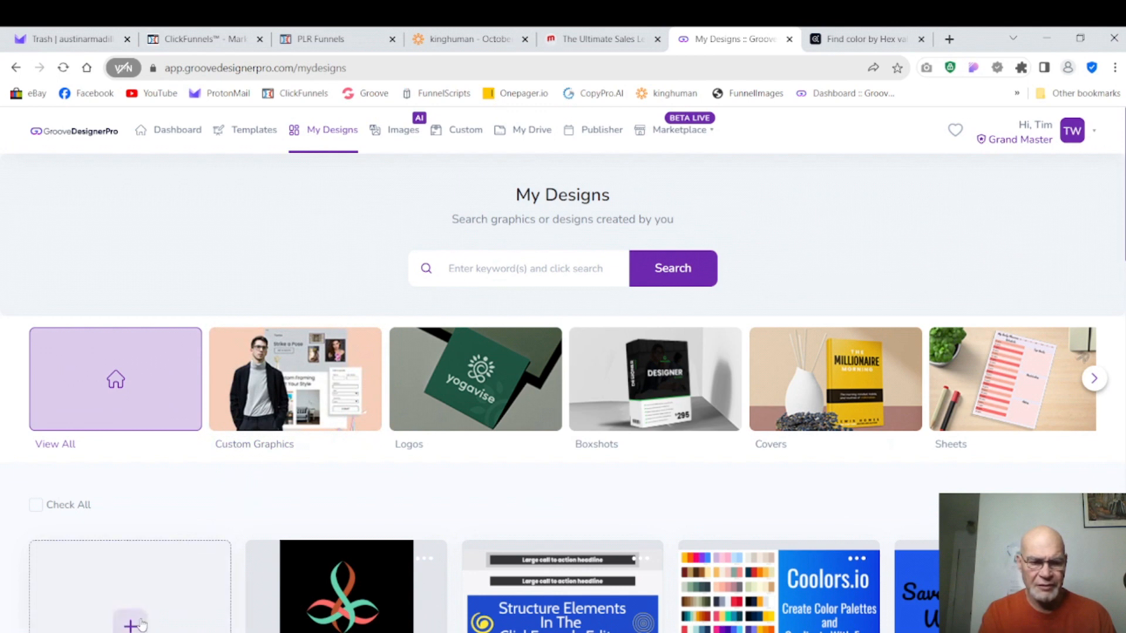
# - Create a new design named "Acme Corp Logo" with the Logos design type
pyautogui.click(131, 625)
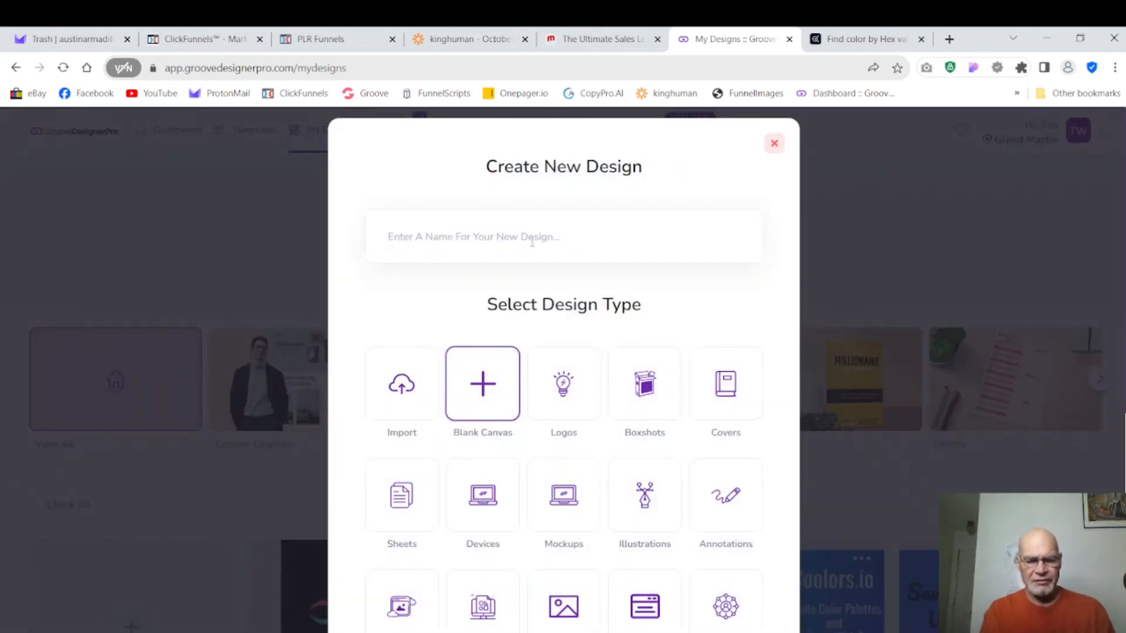
pyautogui.write('Acme')
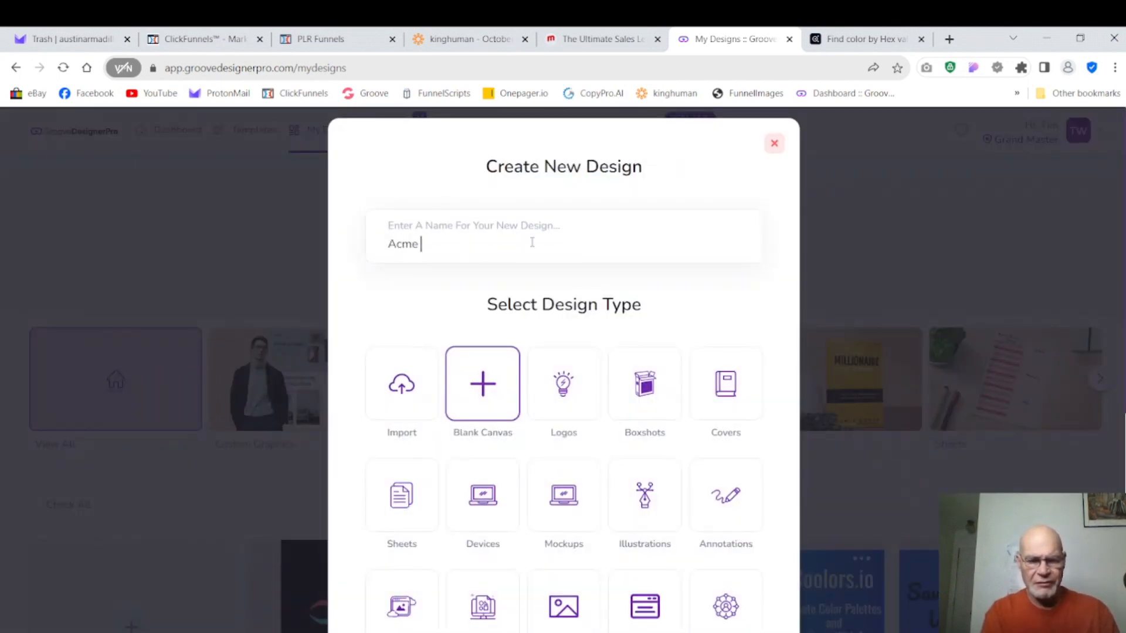
pyautogui.write(' Copr')
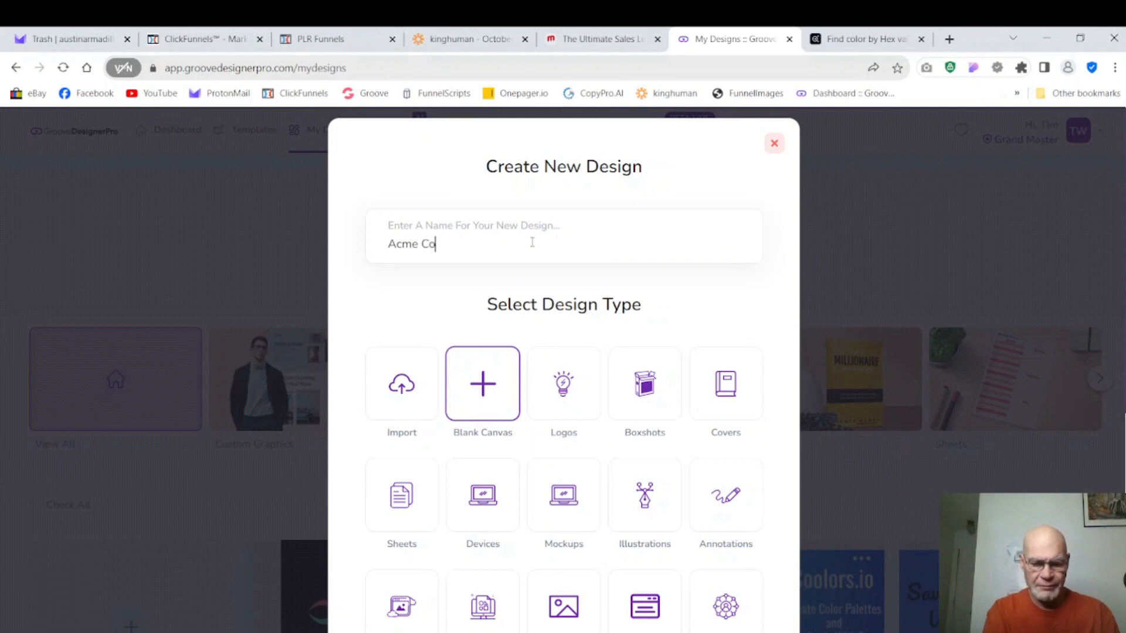
pyautogui.press('BackSpace')
pyautogui.press('BackSpace')
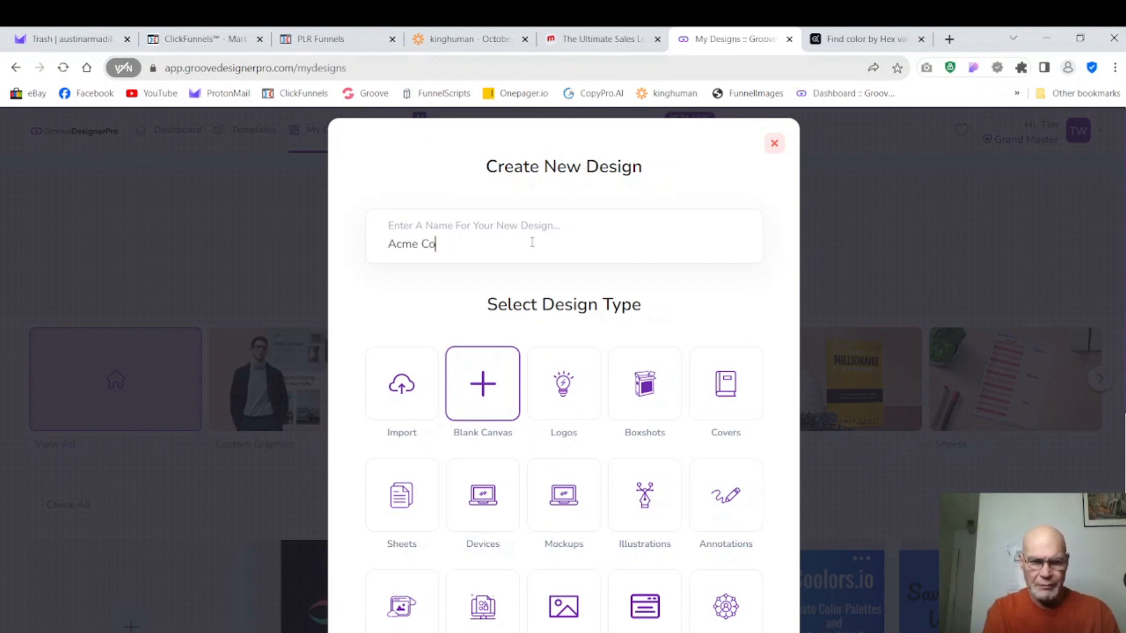
pyautogui.write('rp Logo')
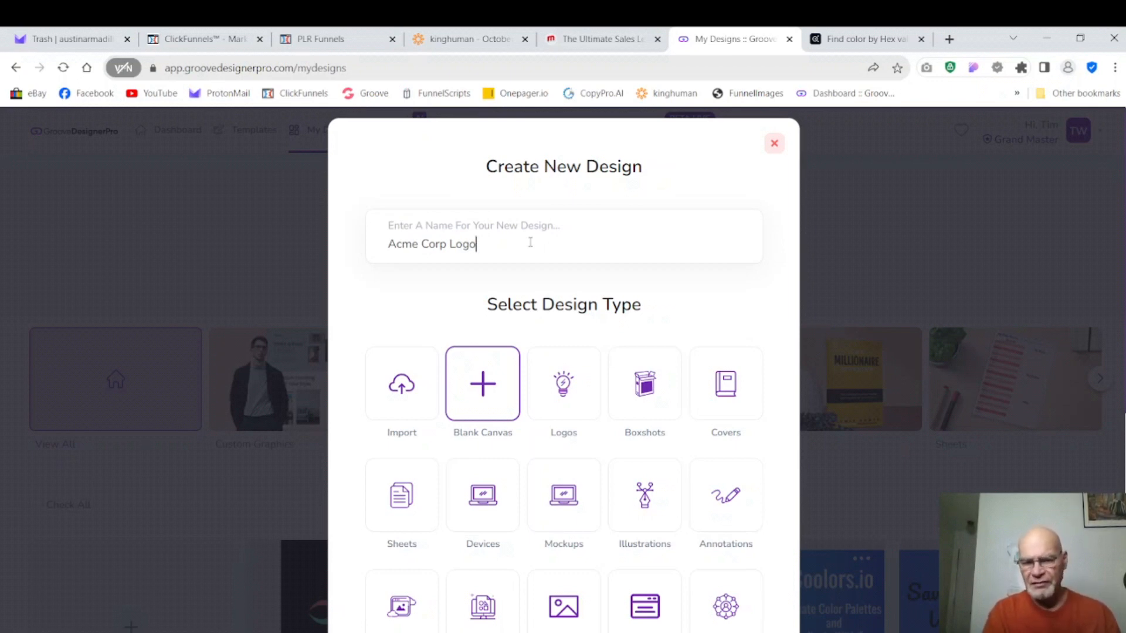
pyautogui.click(575, 382)
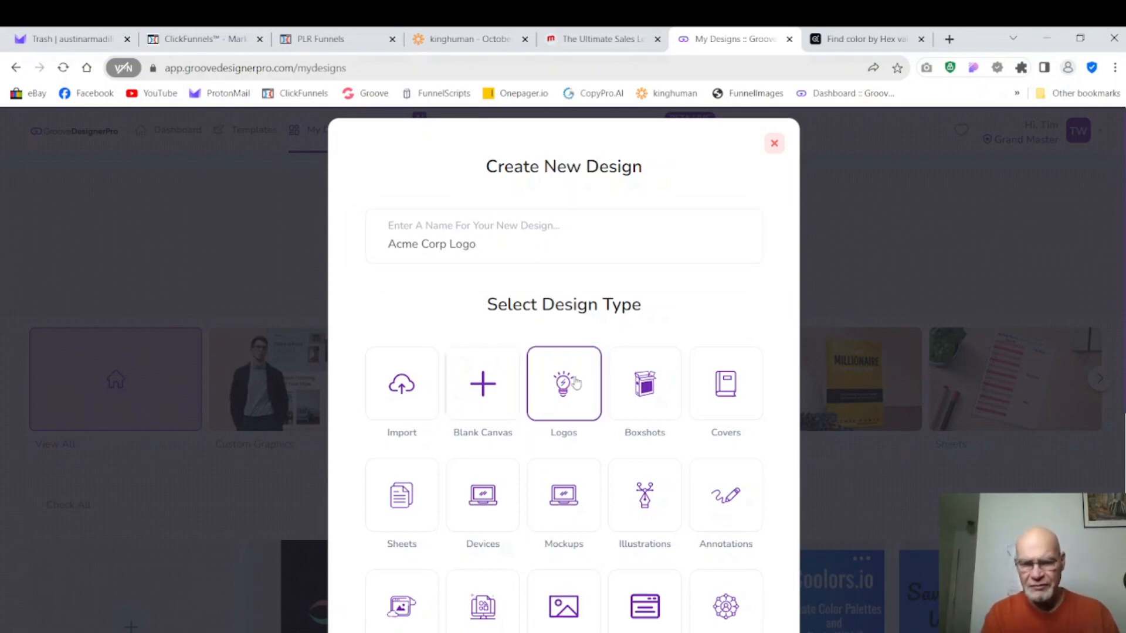
pyautogui.scroll(-5, 564, 369)
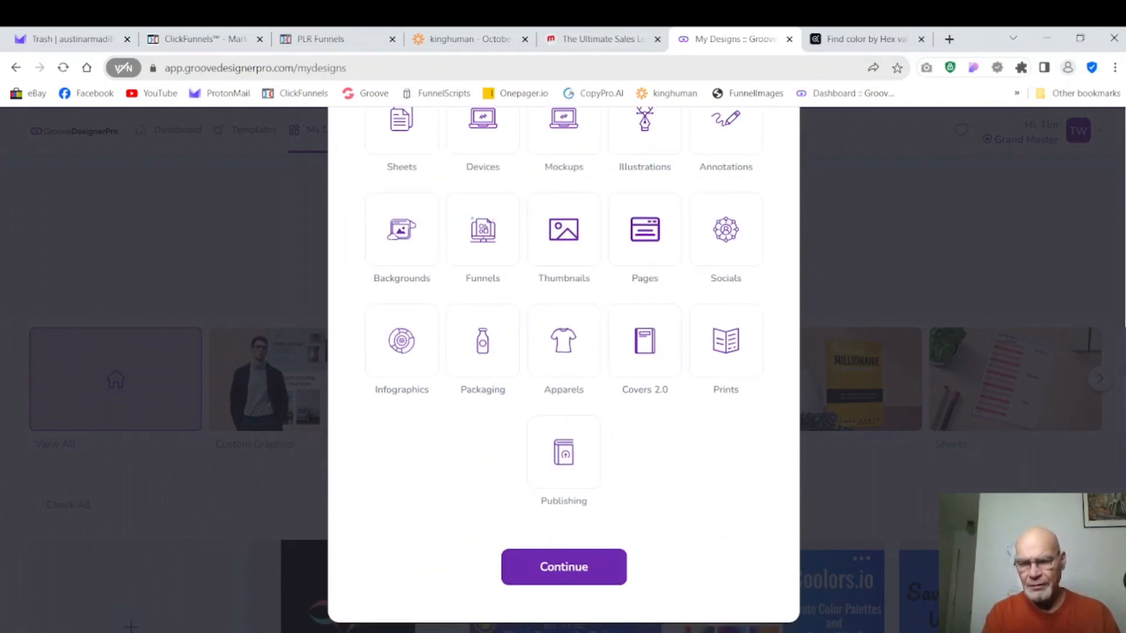
pyautogui.click(570, 577)
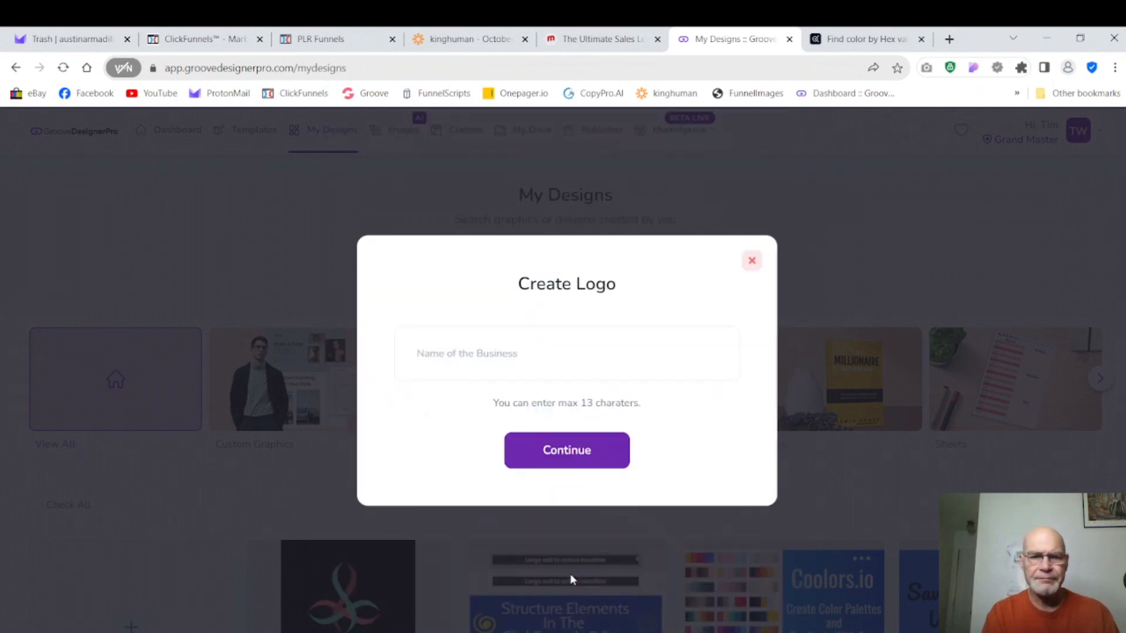
# - Enter "Acme" as the business name for the logo and continue to the logo templates
pyautogui.click(504, 359)
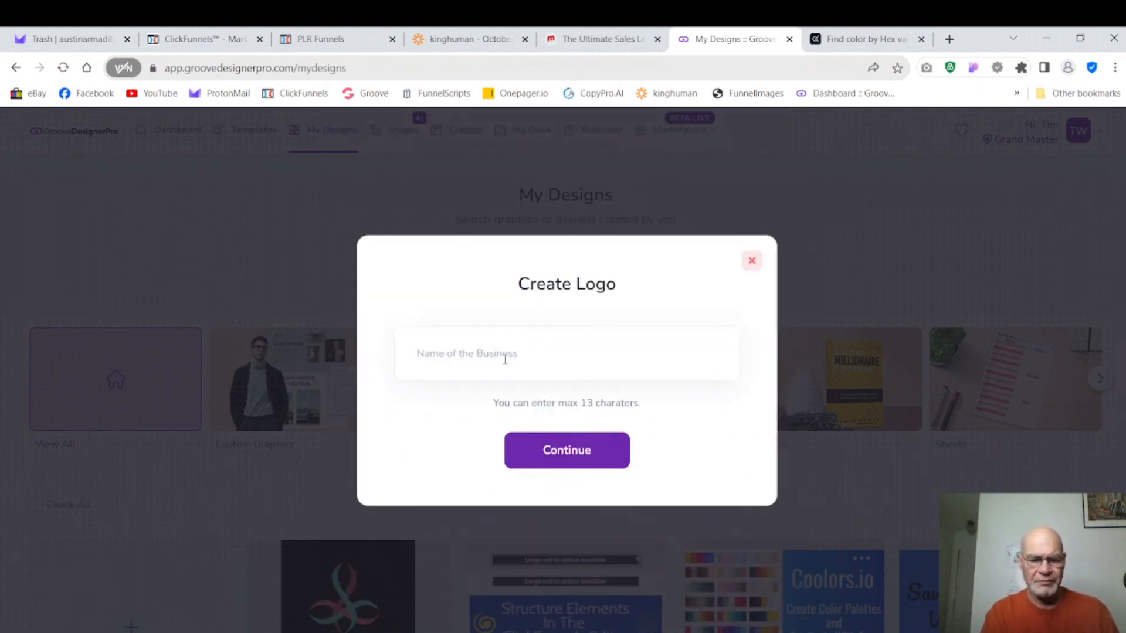
pyautogui.write('Acme')
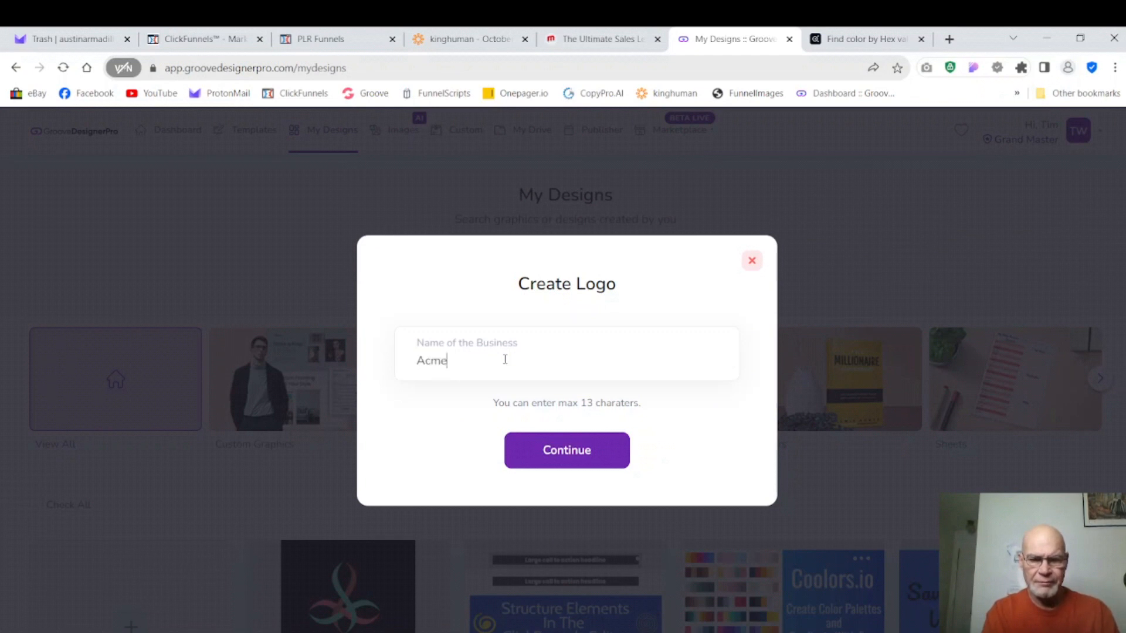
pyautogui.click(562, 457)
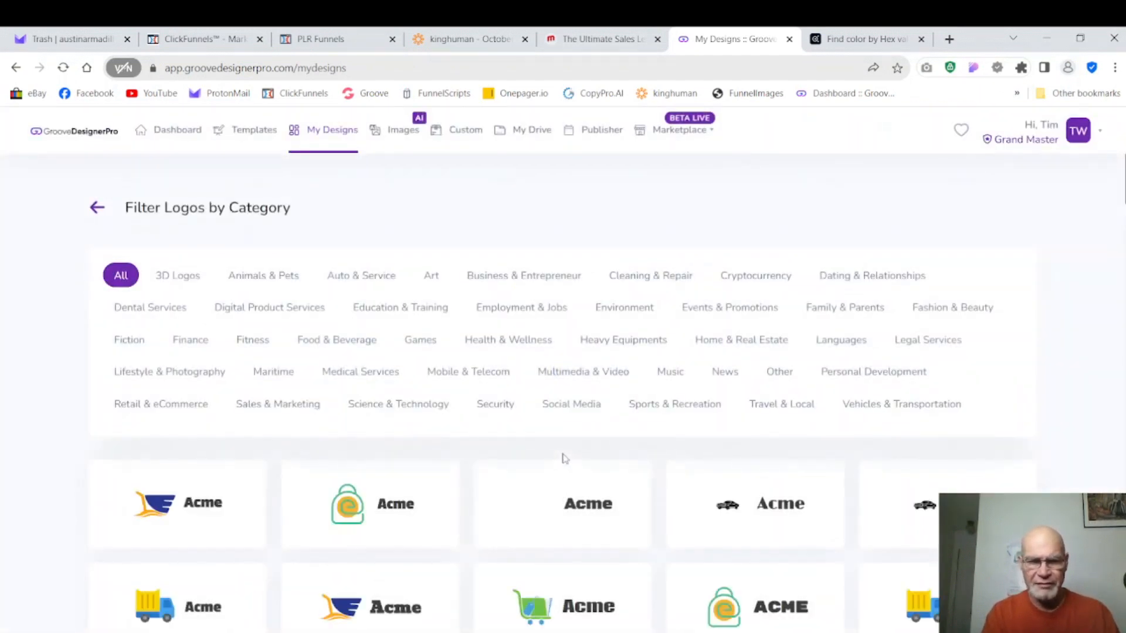
# - Filter the logos to Business & Entrepreneur and use the Acme template with the multicolored five-lobed star icon
pyautogui.click(537, 282)
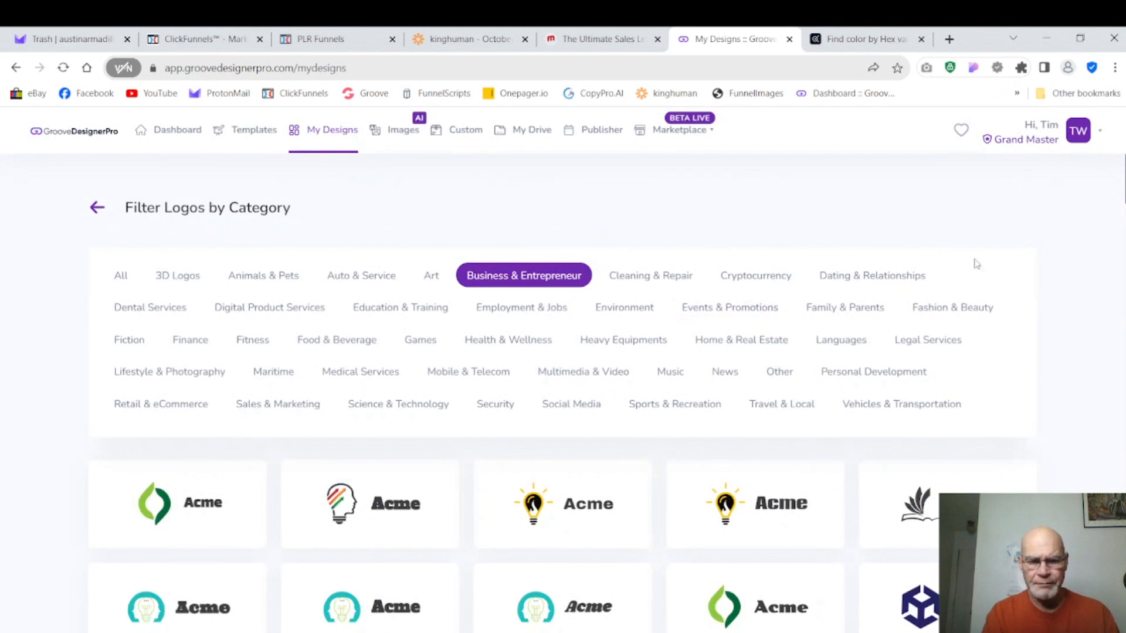
pyautogui.scroll(-2, 563, 352)
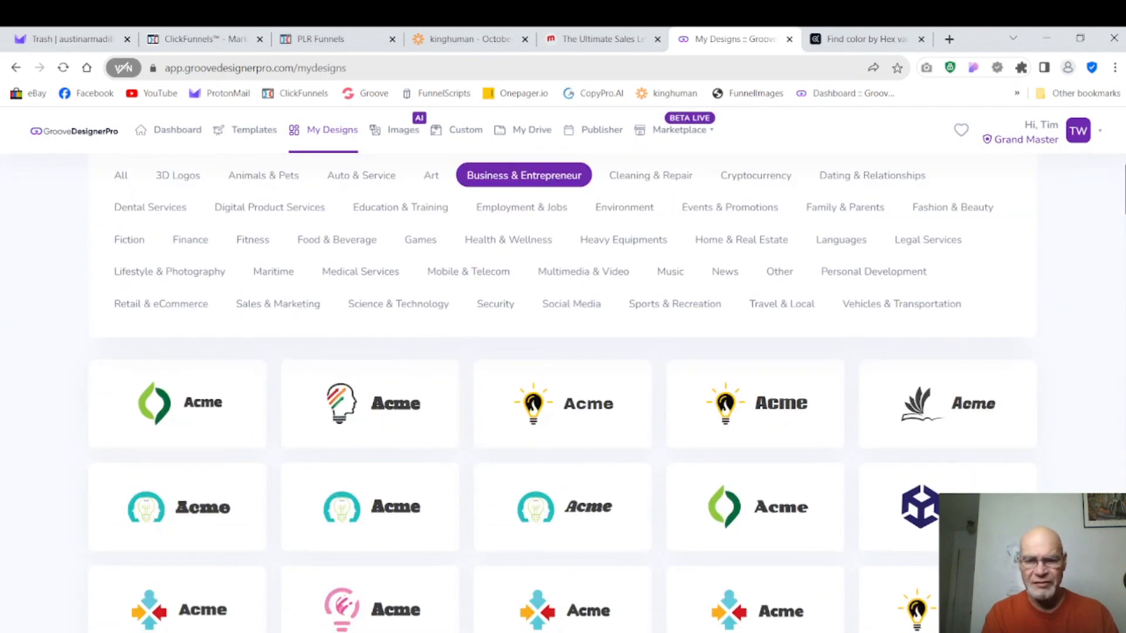
pyautogui.scroll(-6, 563, 393)
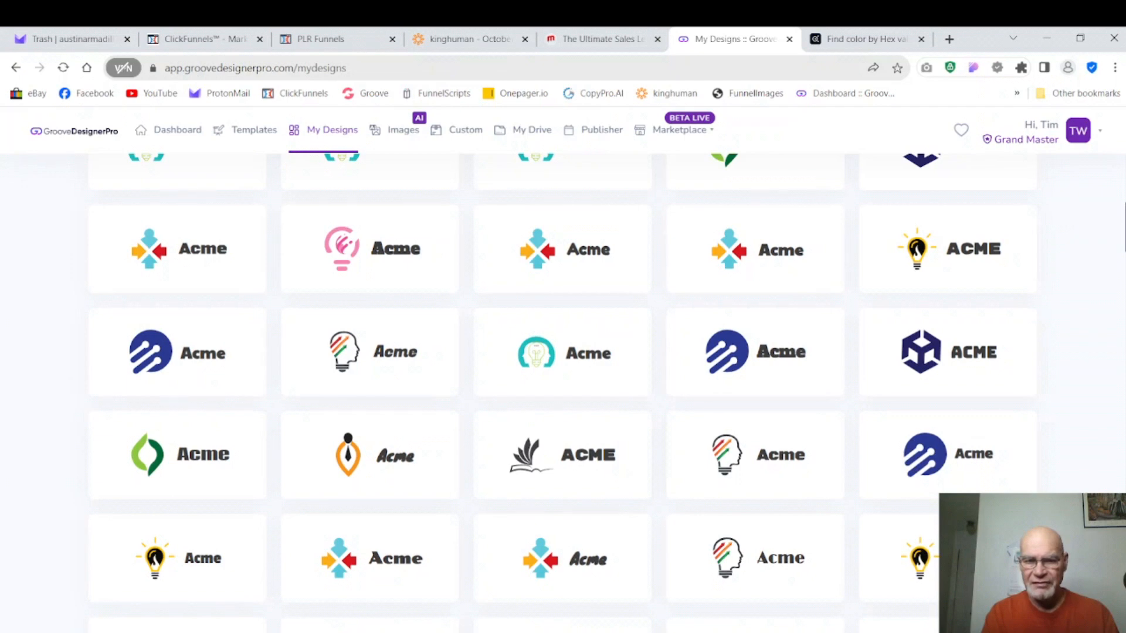
pyautogui.scroll(-1, 563, 392)
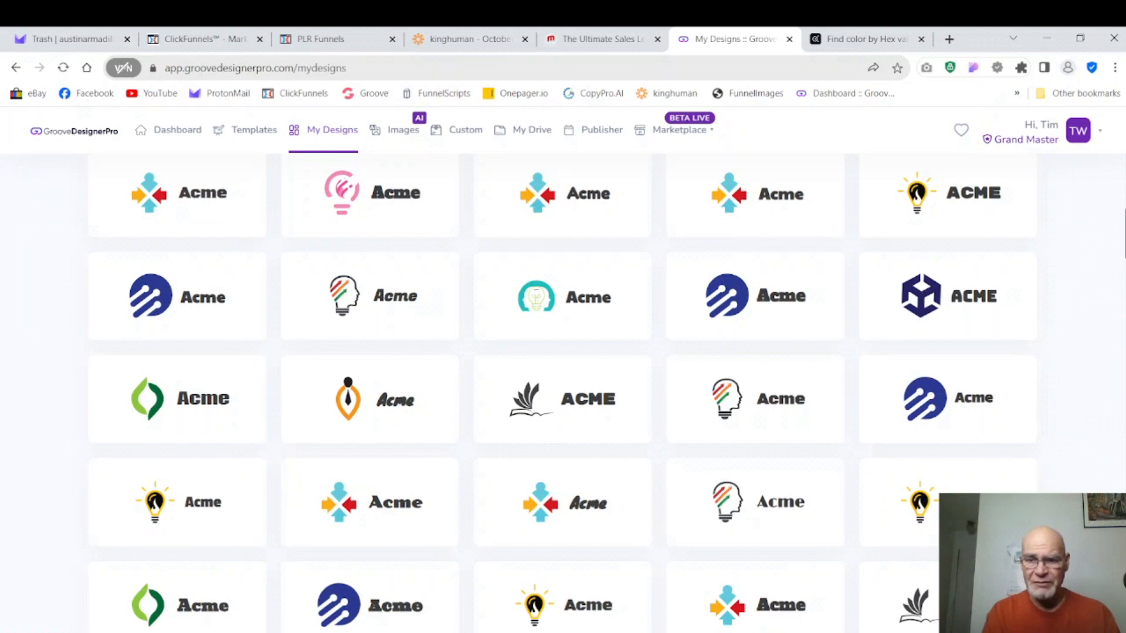
pyautogui.scroll(-3, 1122, 255)
pyautogui.moveTo(1122, 255); pyautogui.dragTo(1121, 427)
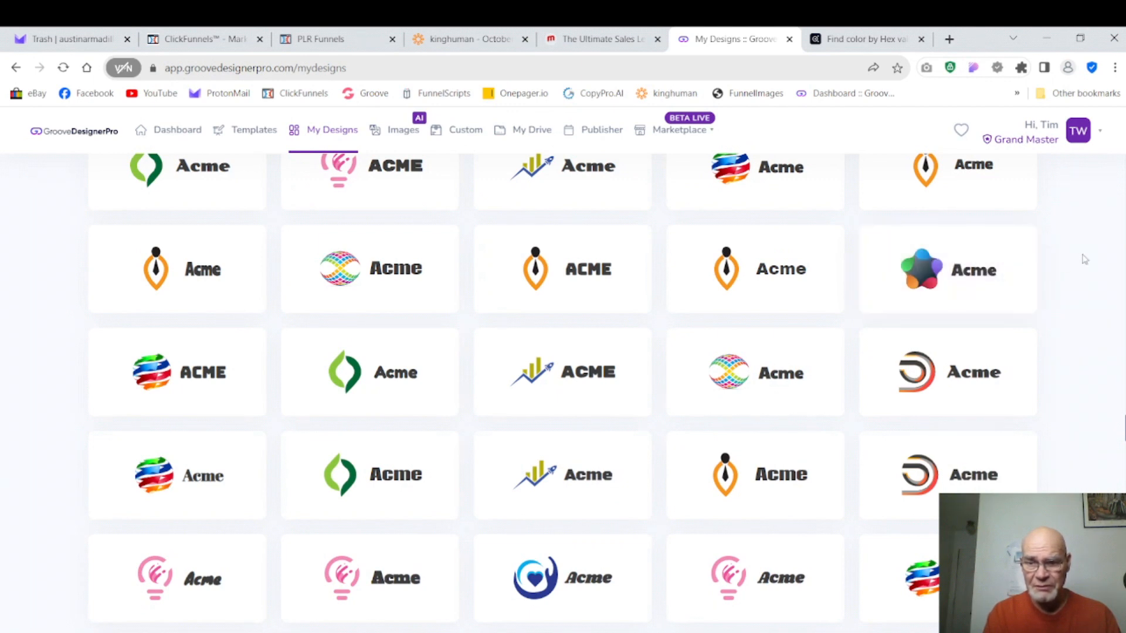
pyautogui.moveTo(972, 269)
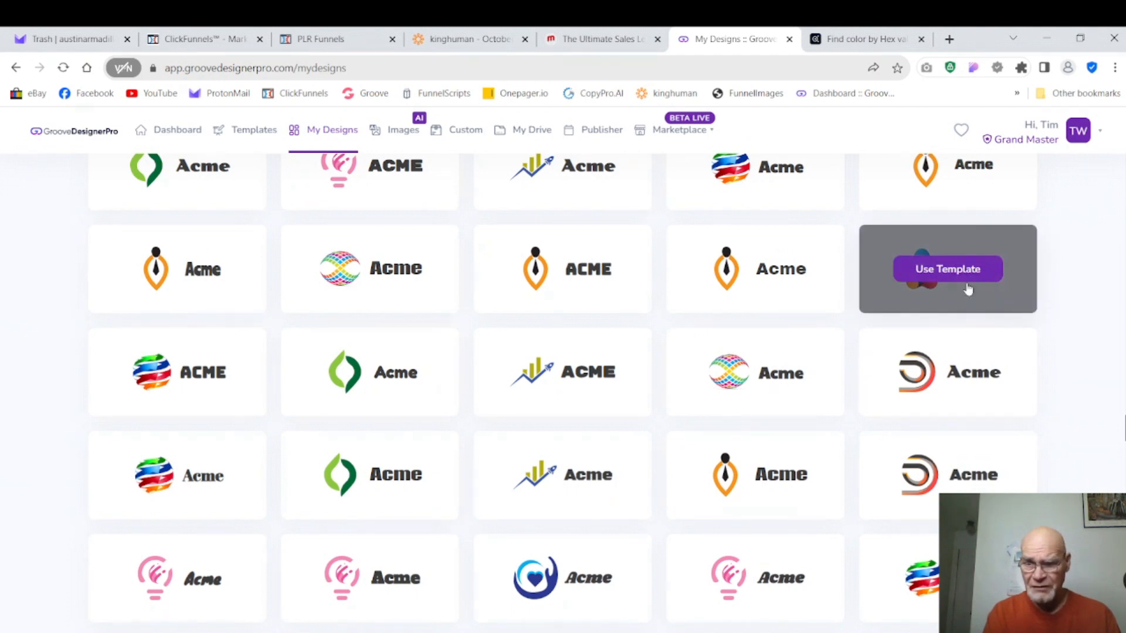
pyautogui.click(965, 270)
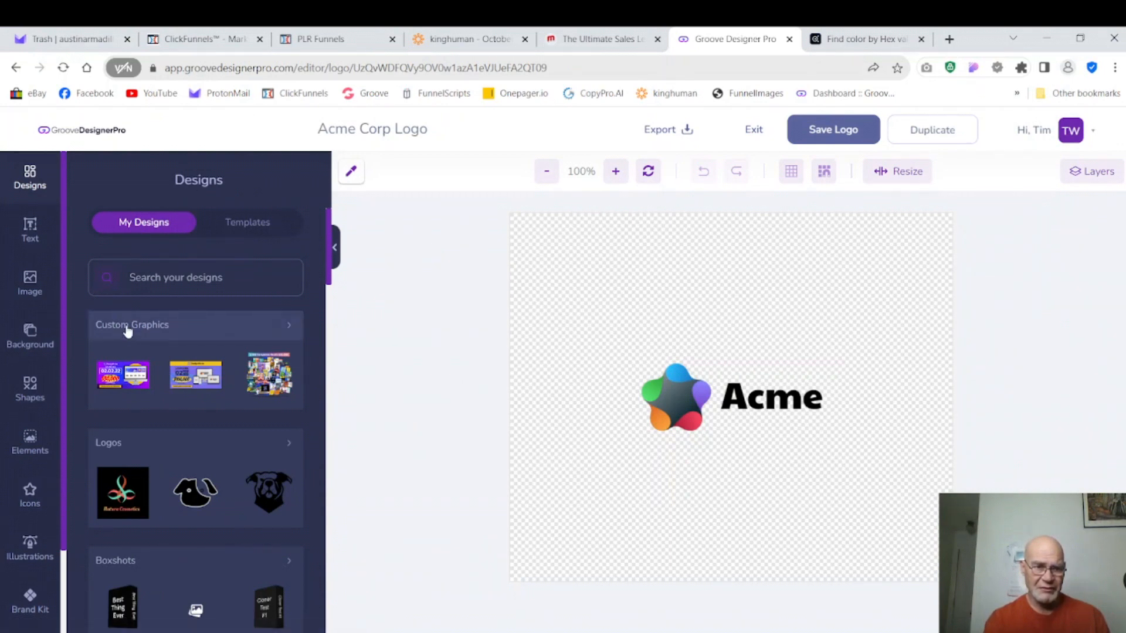
# - Set the canvas background to solid pale yellow #F9FBE7 and move the star icon to the canvas's upper-left corner
pyautogui.moveTo(127, 504)
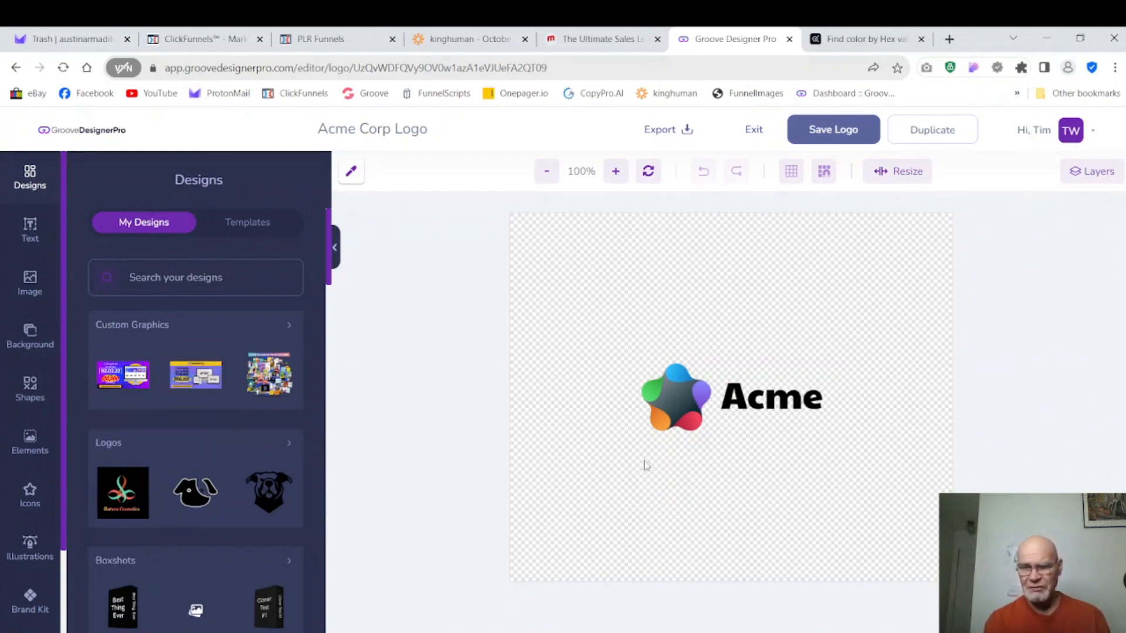
pyautogui.click(28, 346)
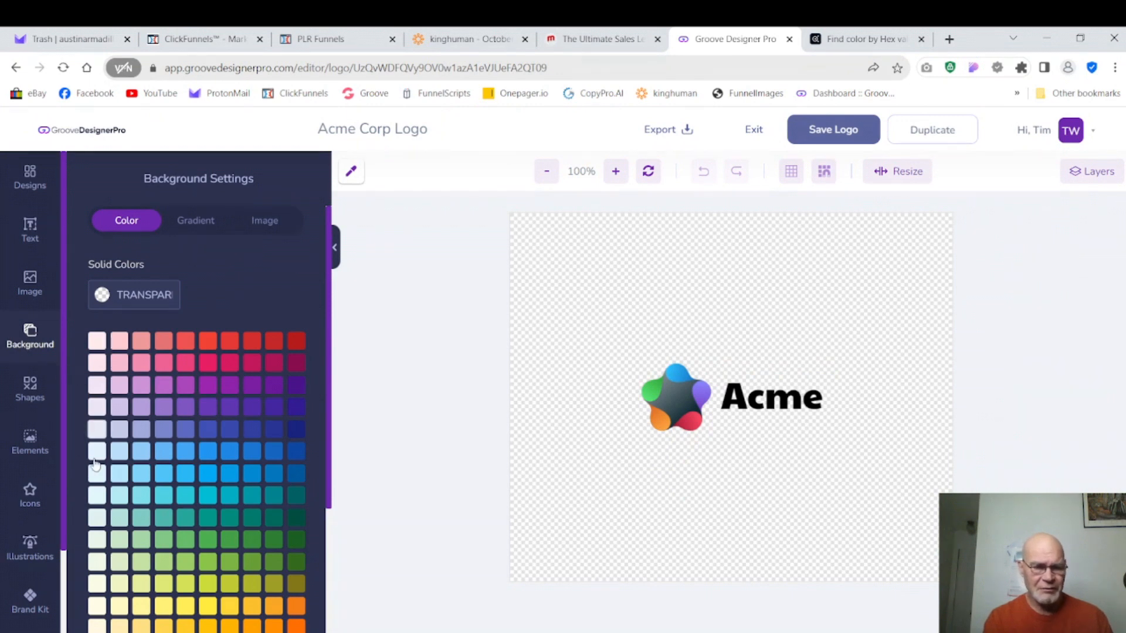
pyautogui.click(95, 584)
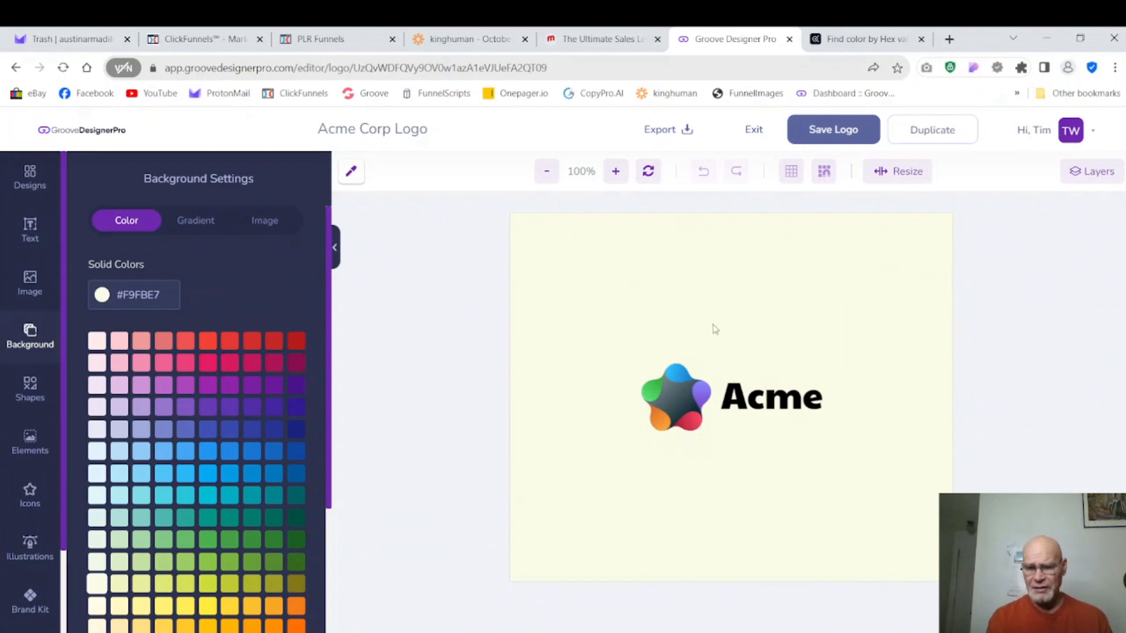
pyautogui.moveTo(671, 406); pyautogui.dragTo(562, 276)
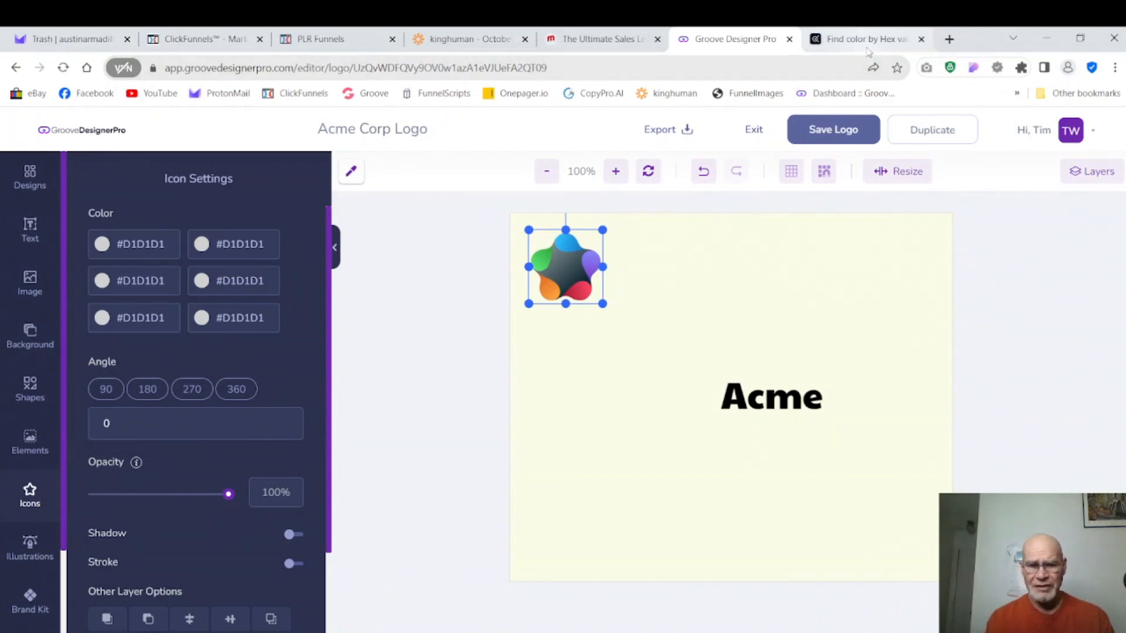
# - Switch to Adobe Color, pick the #4114FF code in the Mesh Primary Colors palette, and return to the logo editor
pyautogui.moveTo(872, 47)
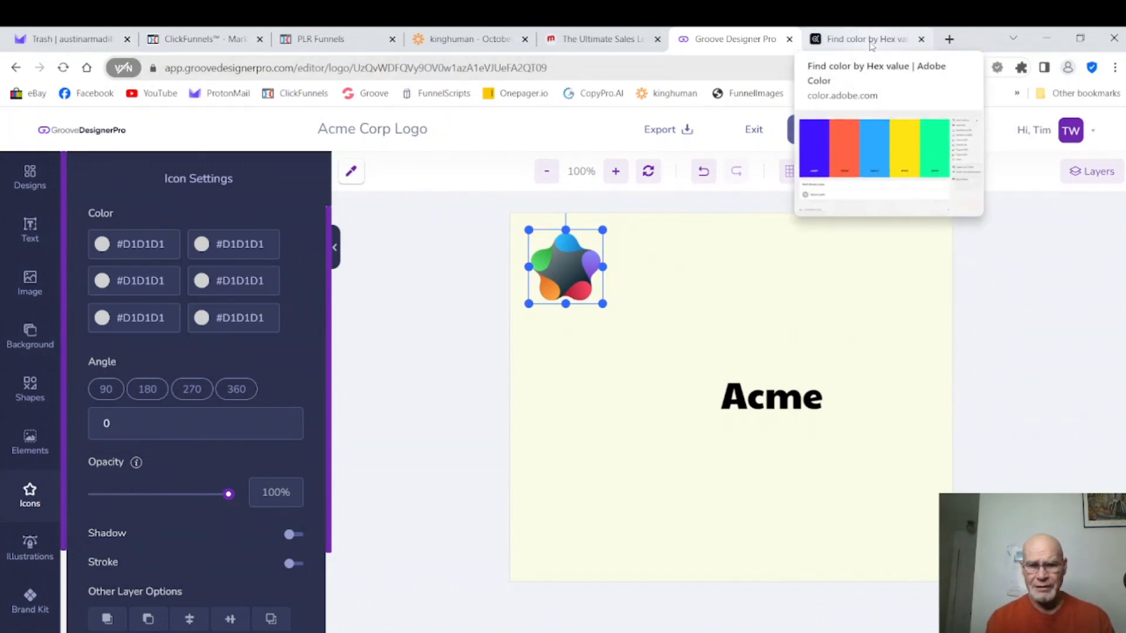
pyautogui.click(871, 47)
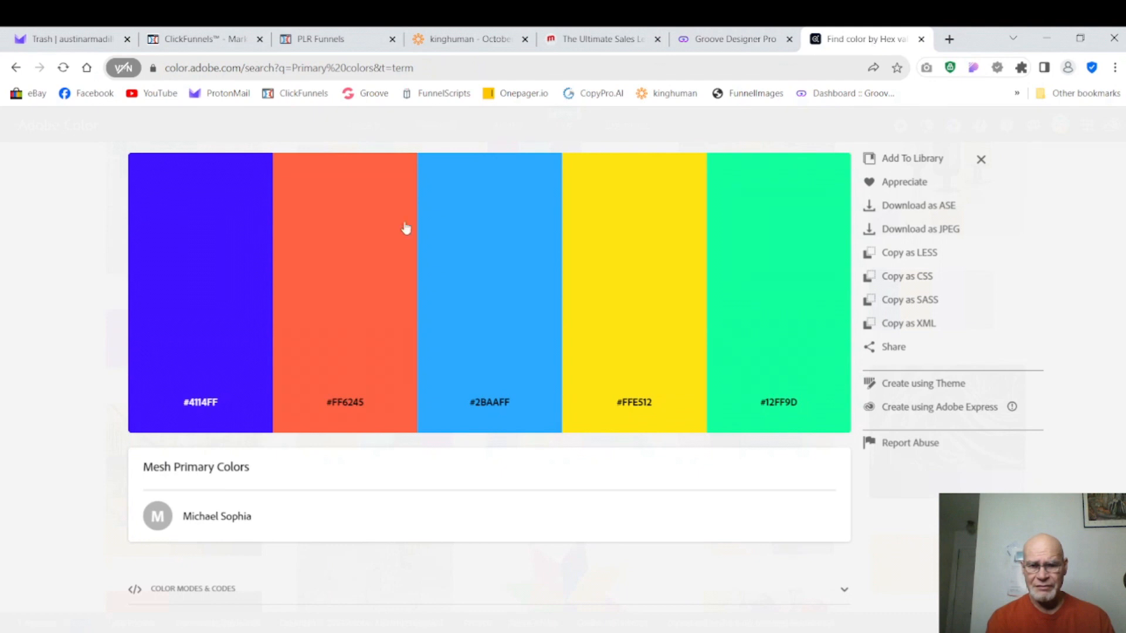
pyautogui.click(194, 402)
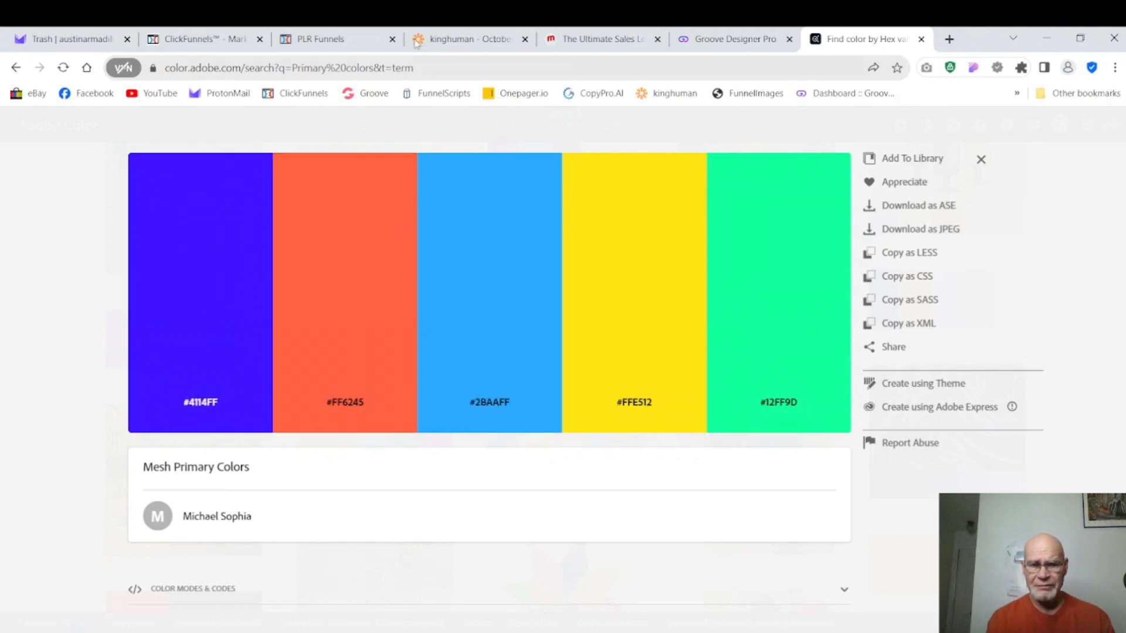
pyautogui.click(733, 39)
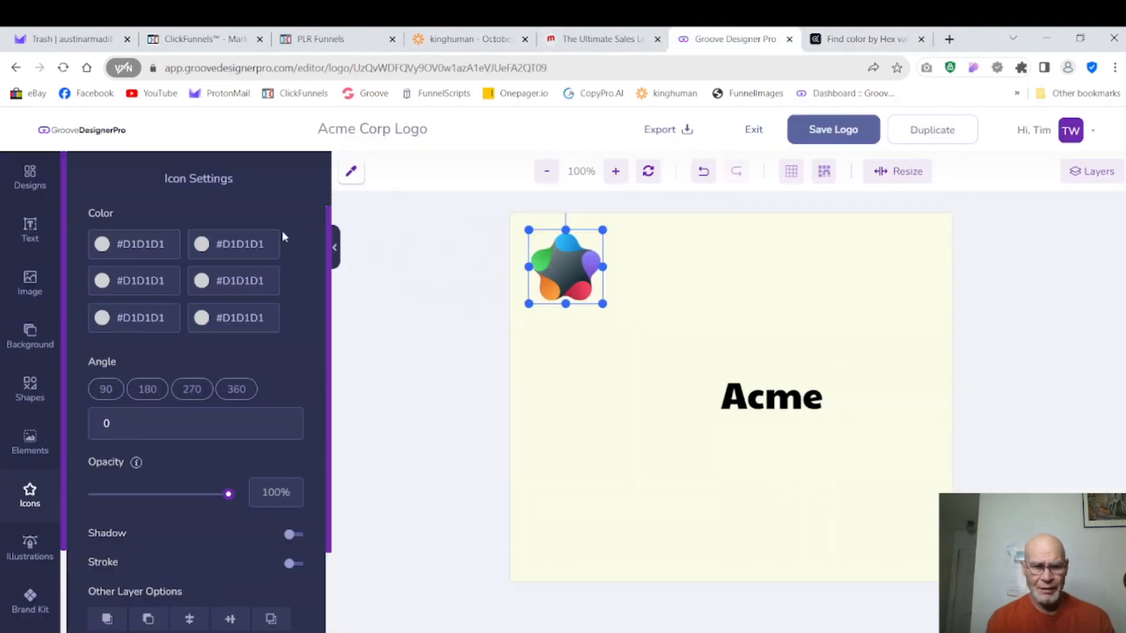
# - Clear the star icon's first color value and try FFFF in its place
pyautogui.click(166, 249)
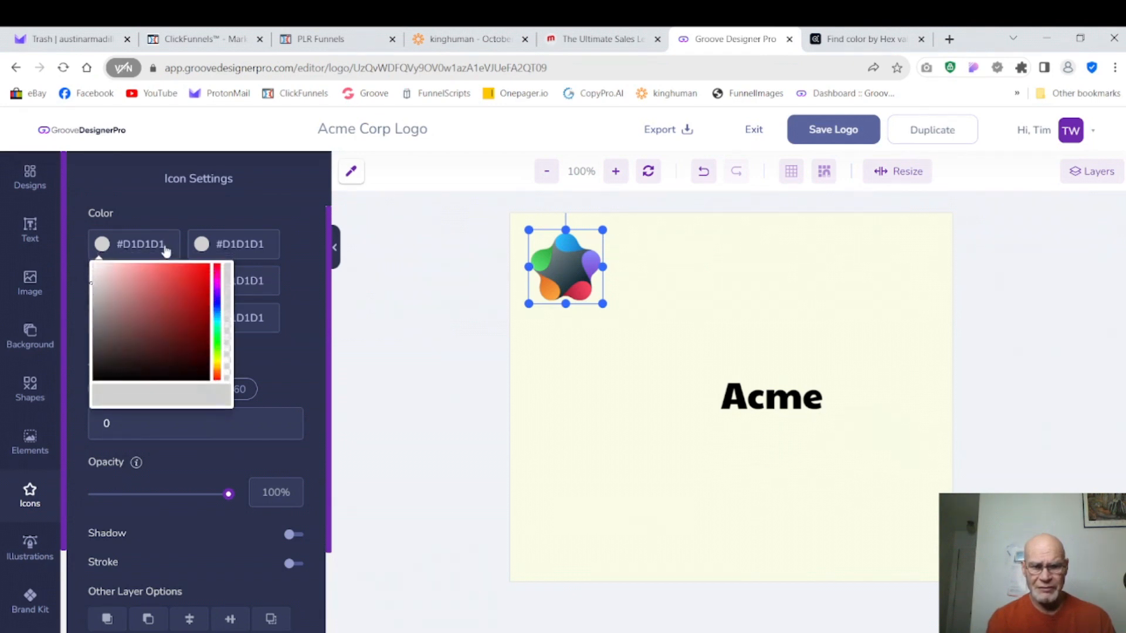
pyautogui.press('BackSpace')
pyautogui.press('BackSpace')
pyautogui.press('BackSpace')
pyautogui.press('BackSpace')
pyautogui.press('BackSpace')
pyautogui.press('BackSpace')
pyautogui.press('BackSpace')
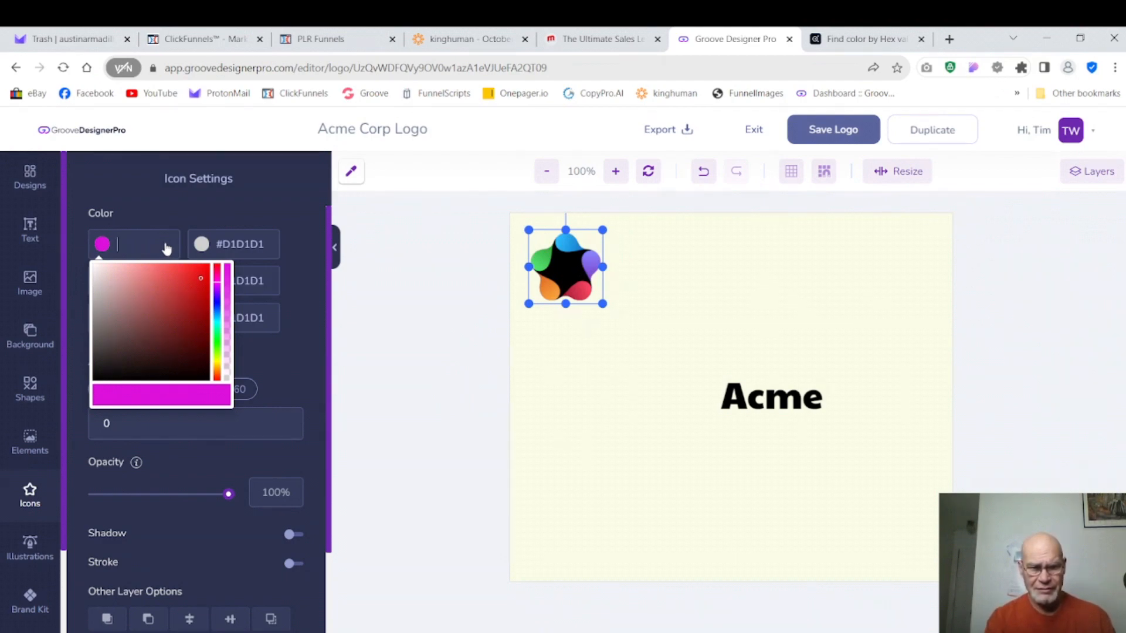
pyautogui.click(223, 206)
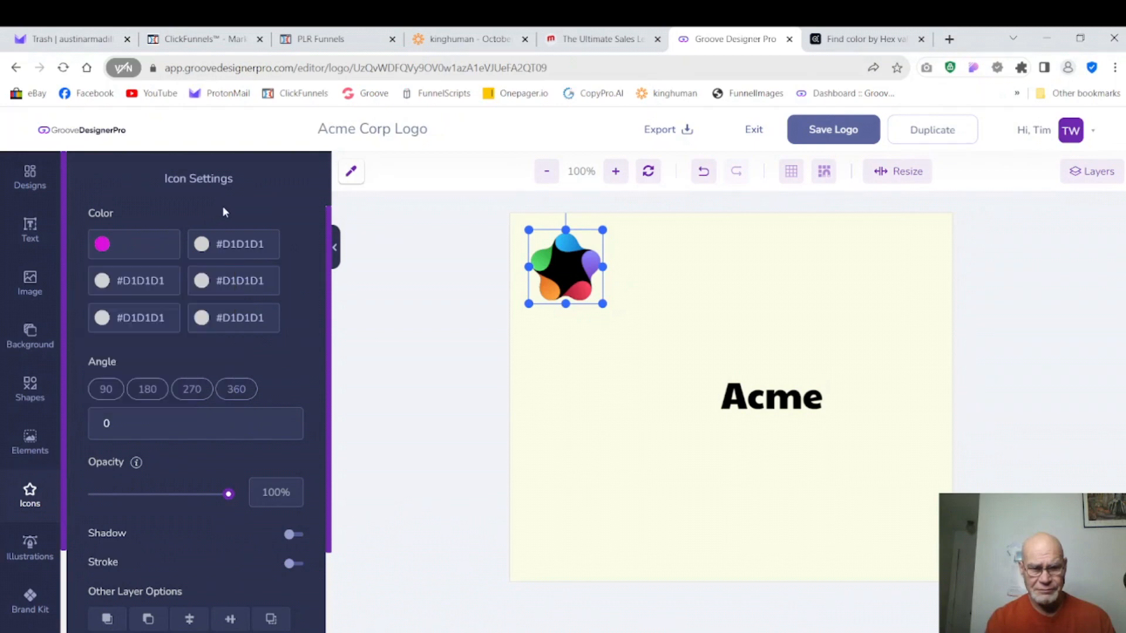
pyautogui.click(158, 245)
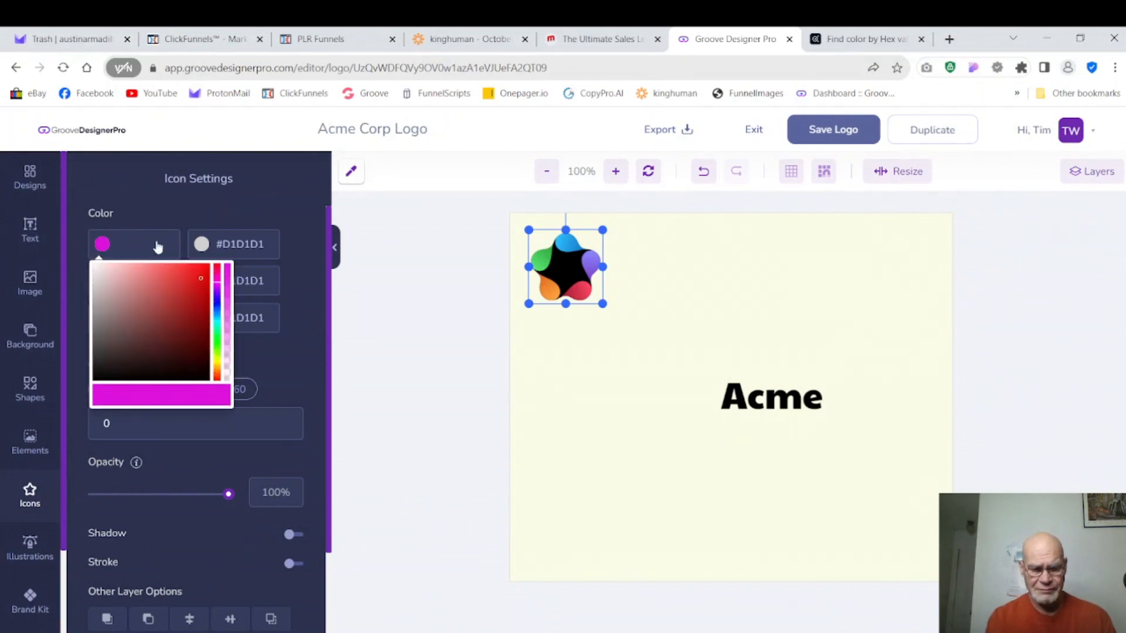
pyautogui.write('FFFF')
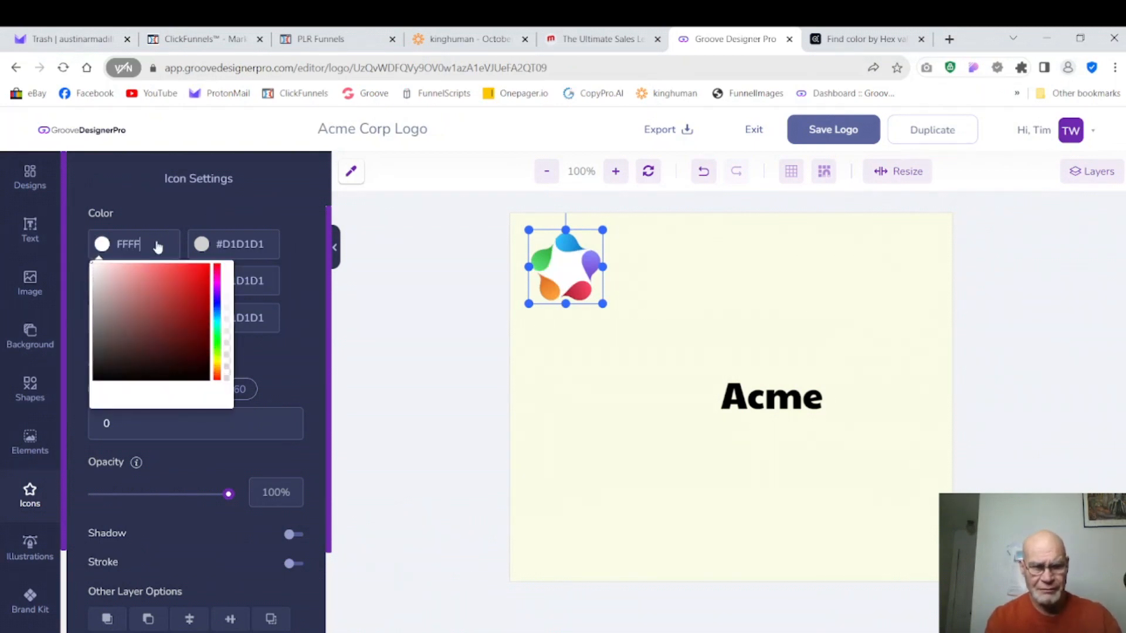
# - Set the star icon's first color to black, 000000
pyautogui.press('BackSpace')
pyautogui.press('BackSpace')
pyautogui.press('BackSpace')
pyautogui.press('BackSpace')
pyautogui.press('BackSpace')
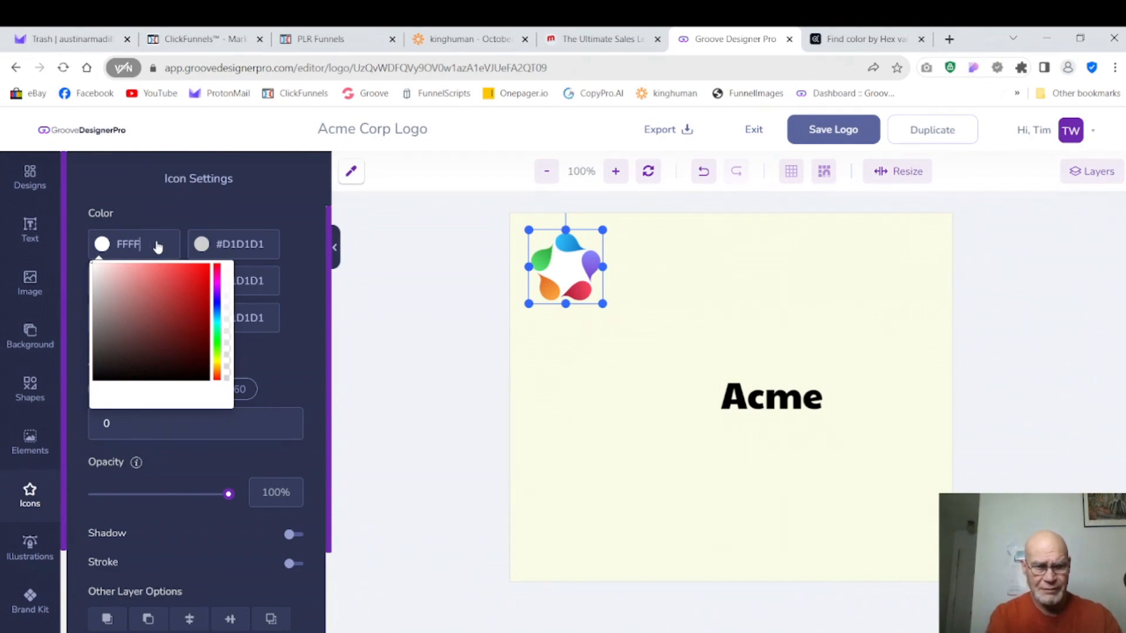
pyautogui.write('000000')
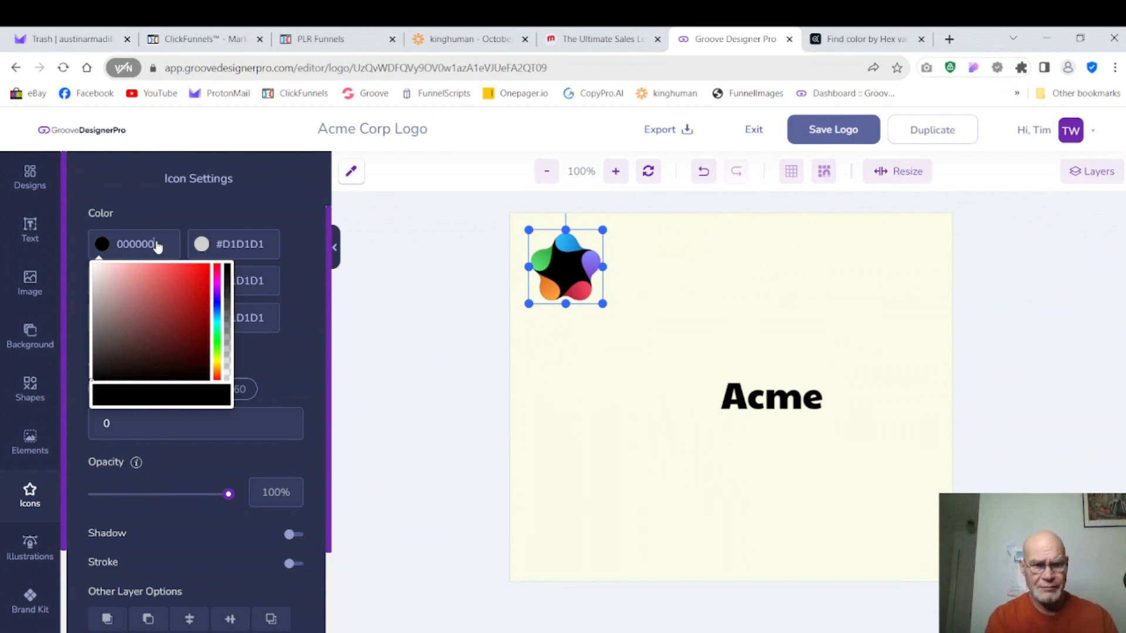
pyautogui.click(268, 192)
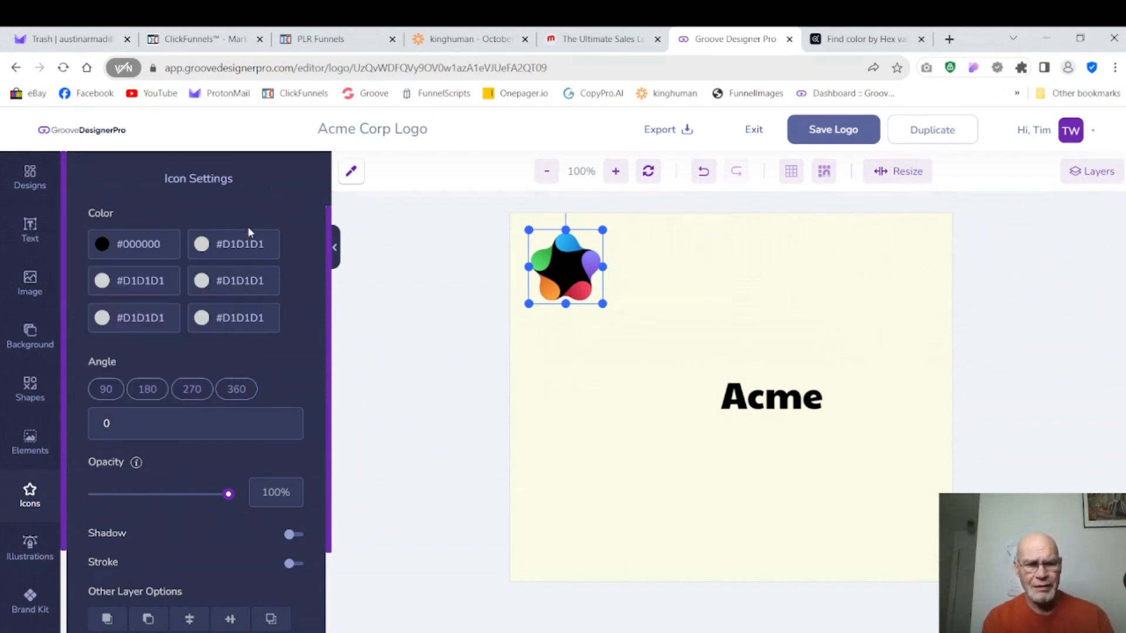
# - Replace the star icon's second color with #4114FF
pyautogui.click(244, 244)
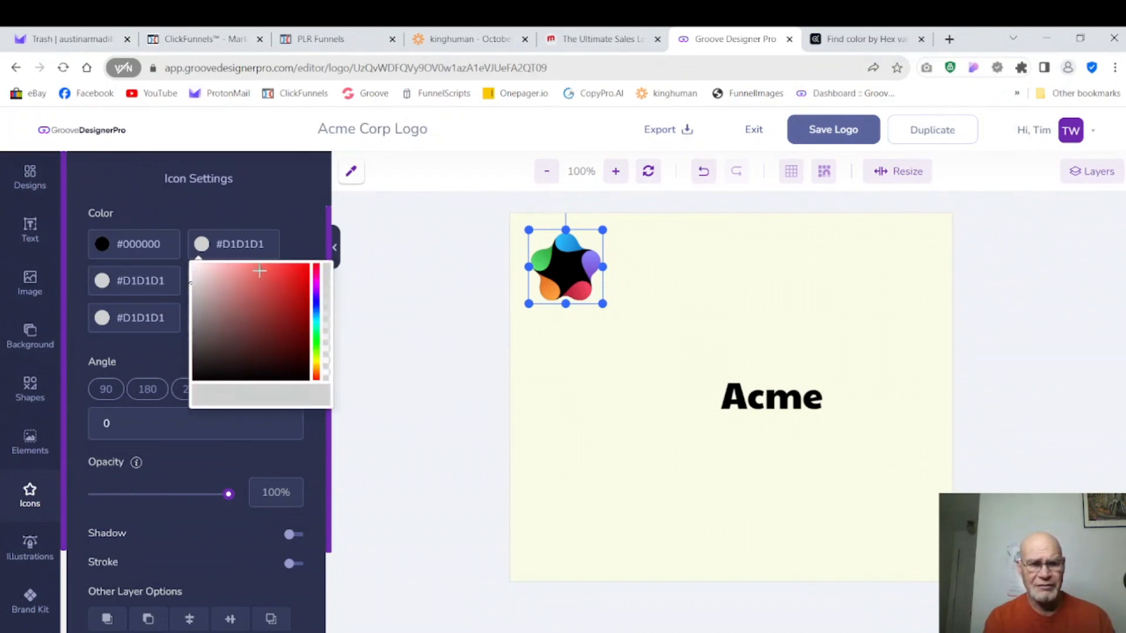
pyautogui.click(277, 251)
pyautogui.press('BackSpace')
pyautogui.press('BackSpace')
pyautogui.press('BackSpace')
pyautogui.press('BackSpace')
pyautogui.press('BackSpace')
pyautogui.press('BackSpace')
pyautogui.press('BackSpace')
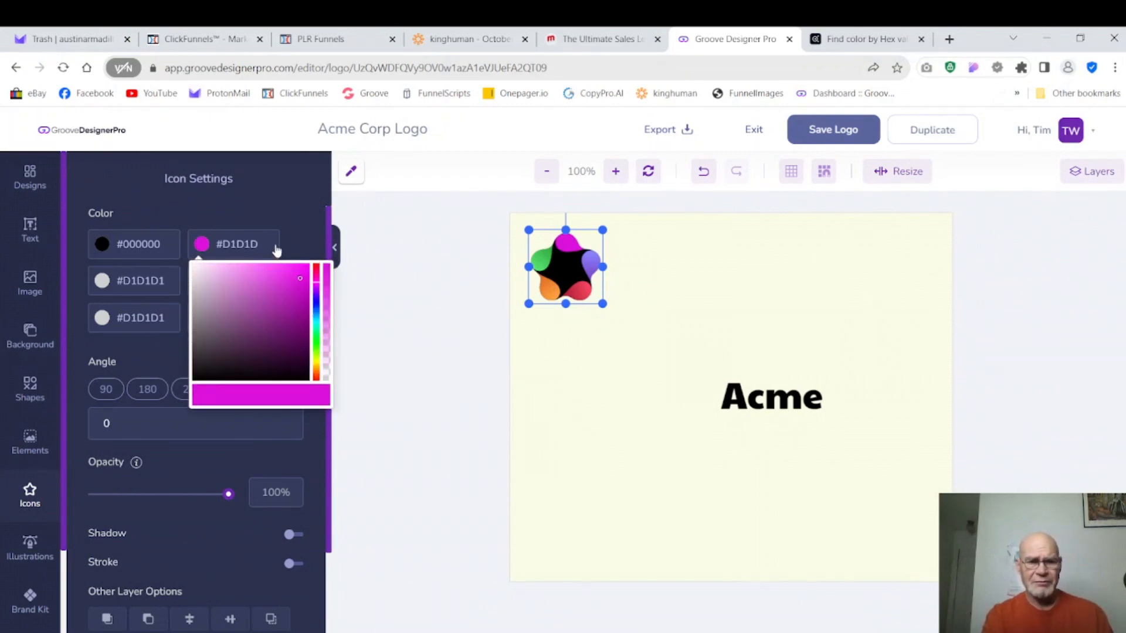
pyautogui.write('#4114FF')
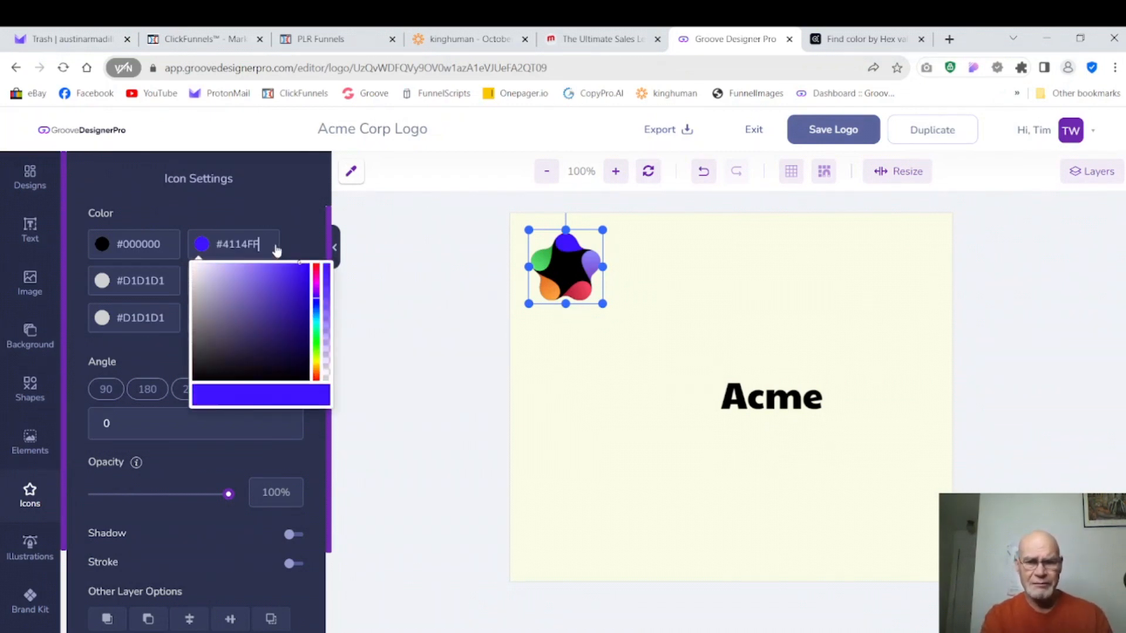
pyautogui.click(301, 192)
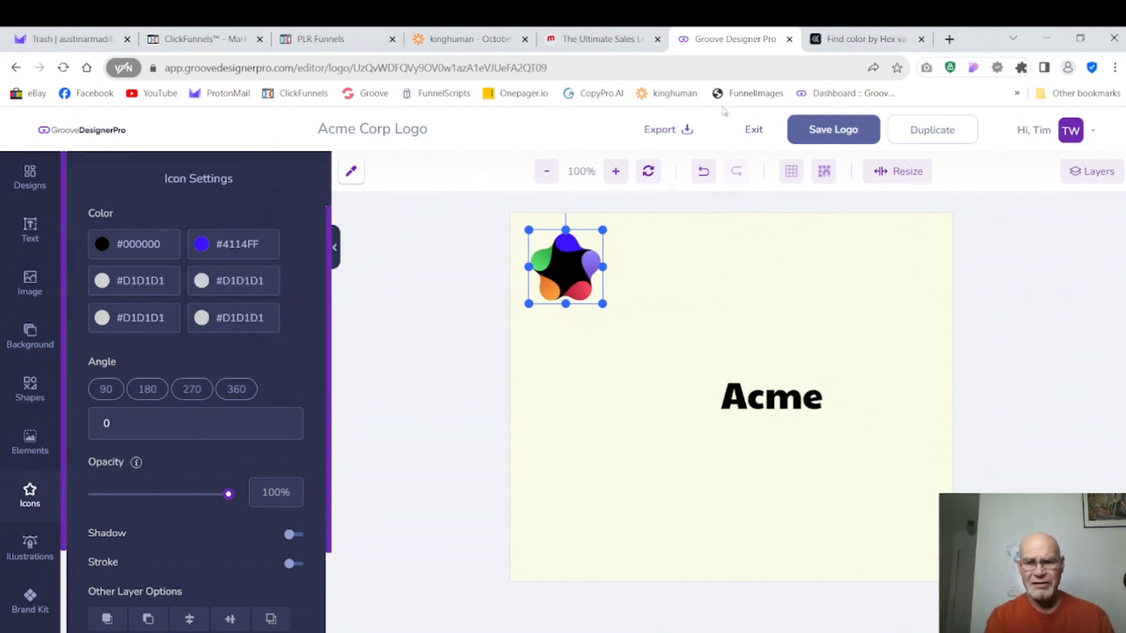
# - Switch to Adobe Color, copy the #FF6245 code from the Mesh Primary Colors palette, and return to the logo editor
pyautogui.click(842, 40)
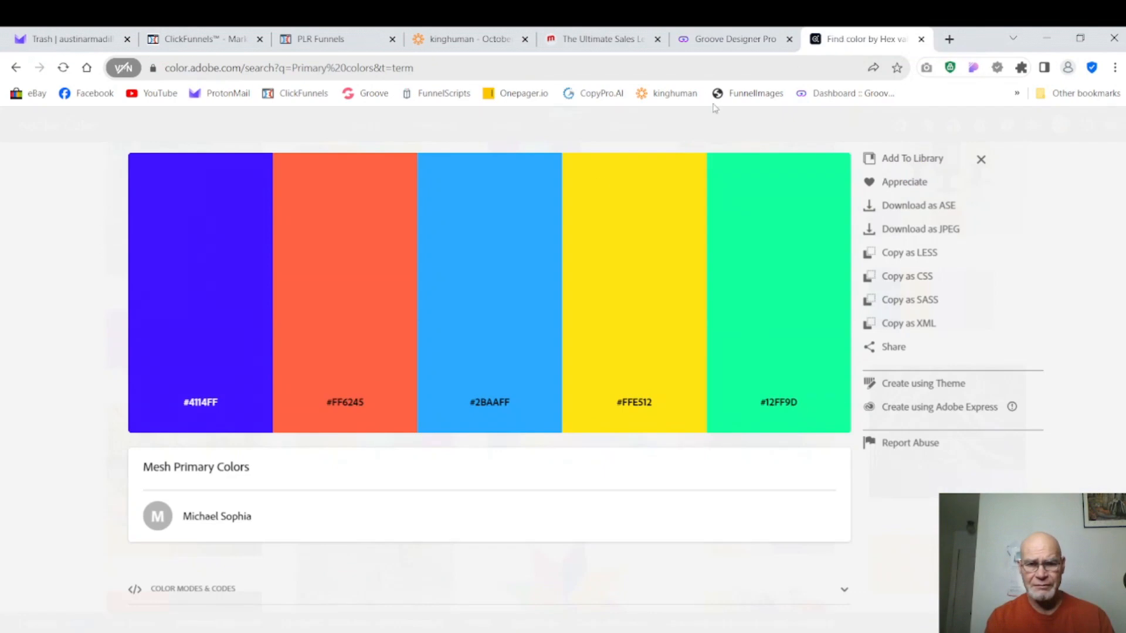
pyautogui.click(346, 402)
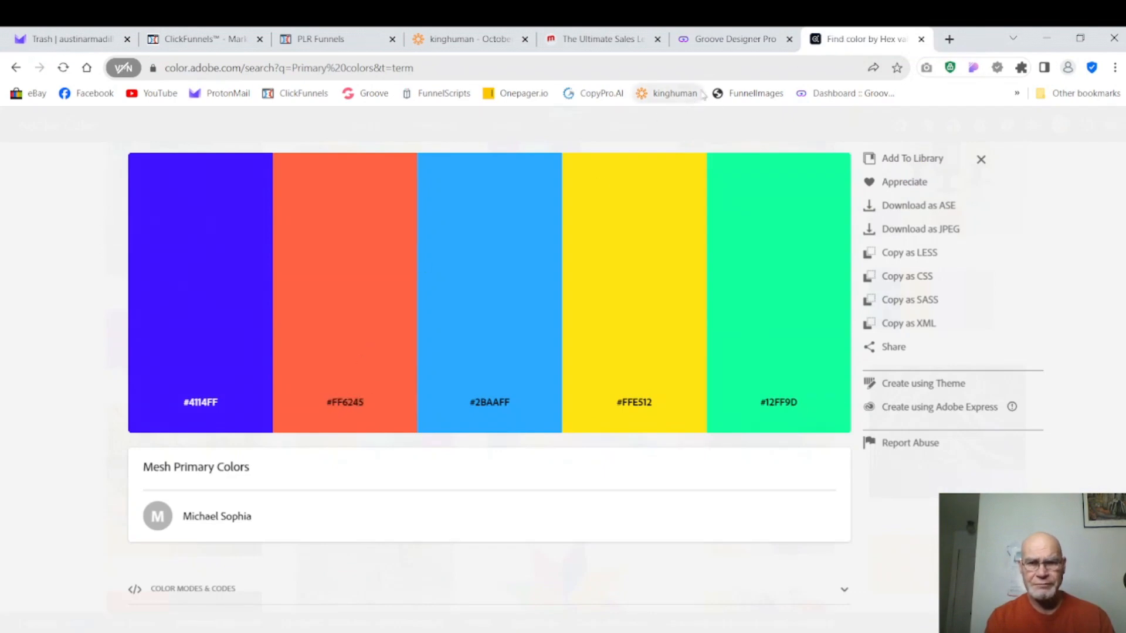
pyautogui.click(737, 37)
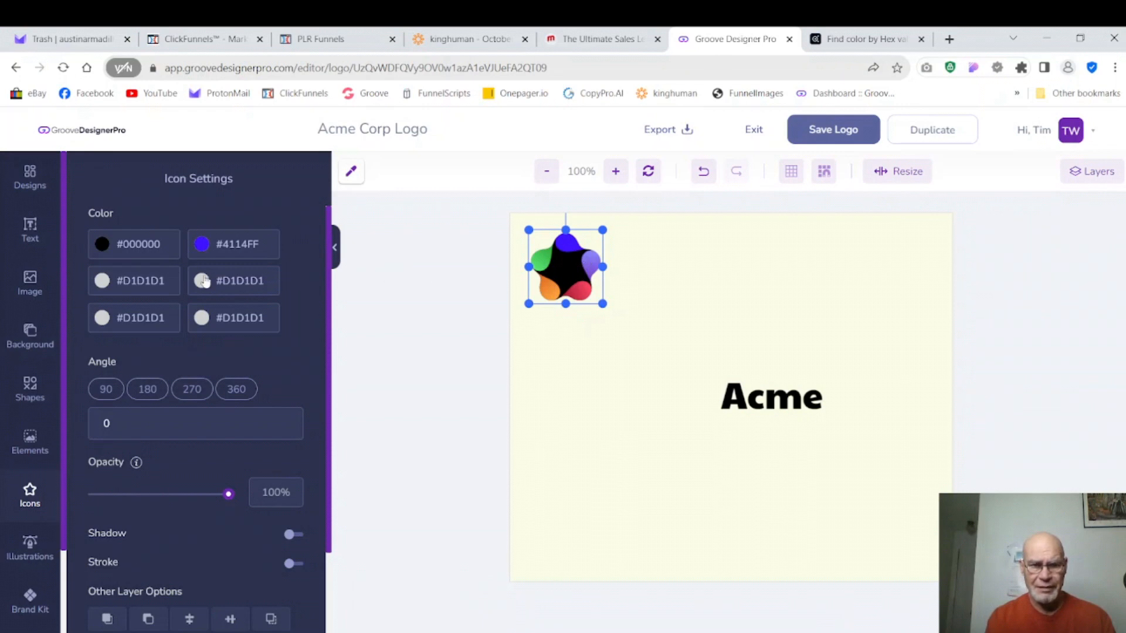
# - Replace the star icon's third color with the copied code #FF6245
pyautogui.click(172, 286)
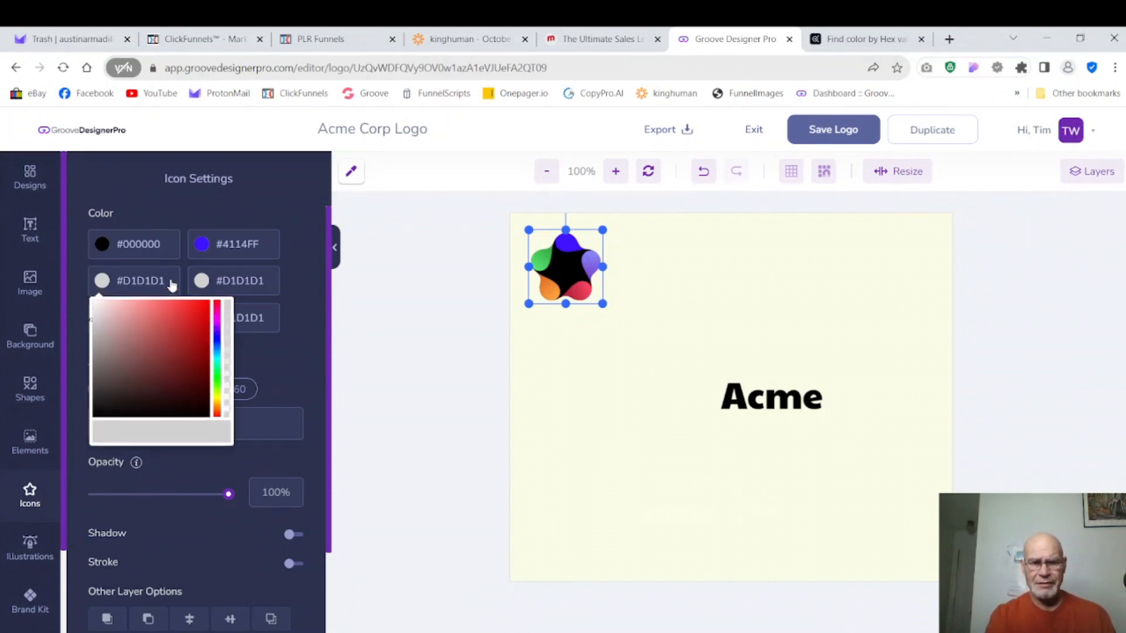
pyautogui.press('BackSpace')
pyautogui.press('BackSpace')
pyautogui.press('BackSpace')
pyautogui.press('BackSpace')
pyautogui.press('BackSpace')
pyautogui.press('BackSpace')
pyautogui.press('BackSpace')
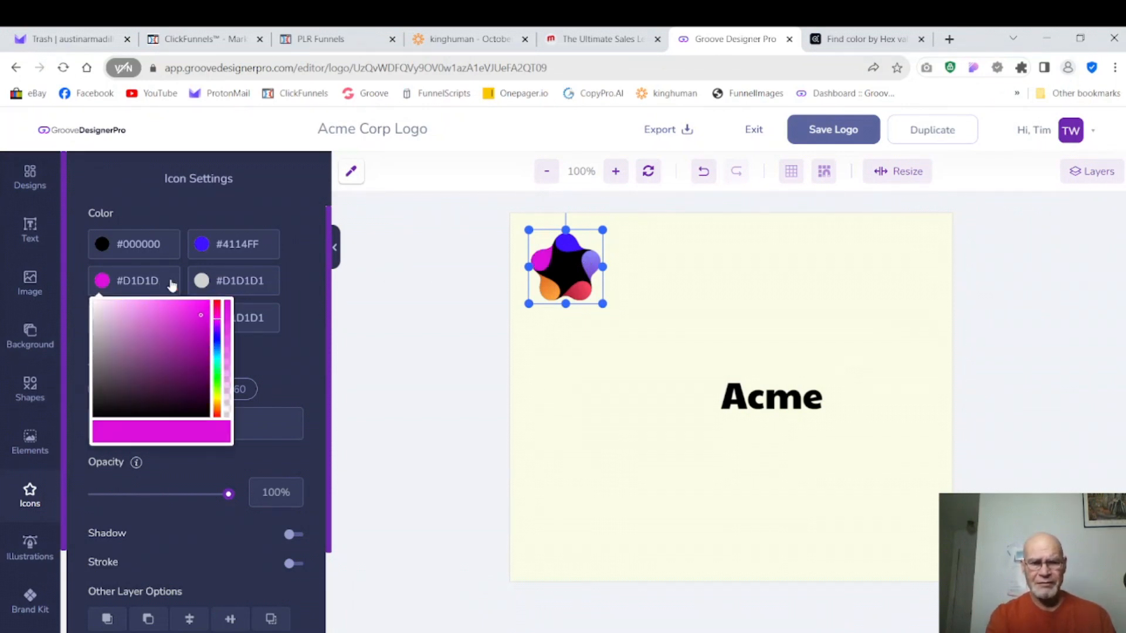
pyautogui.hotkey('ctrl', 'v')
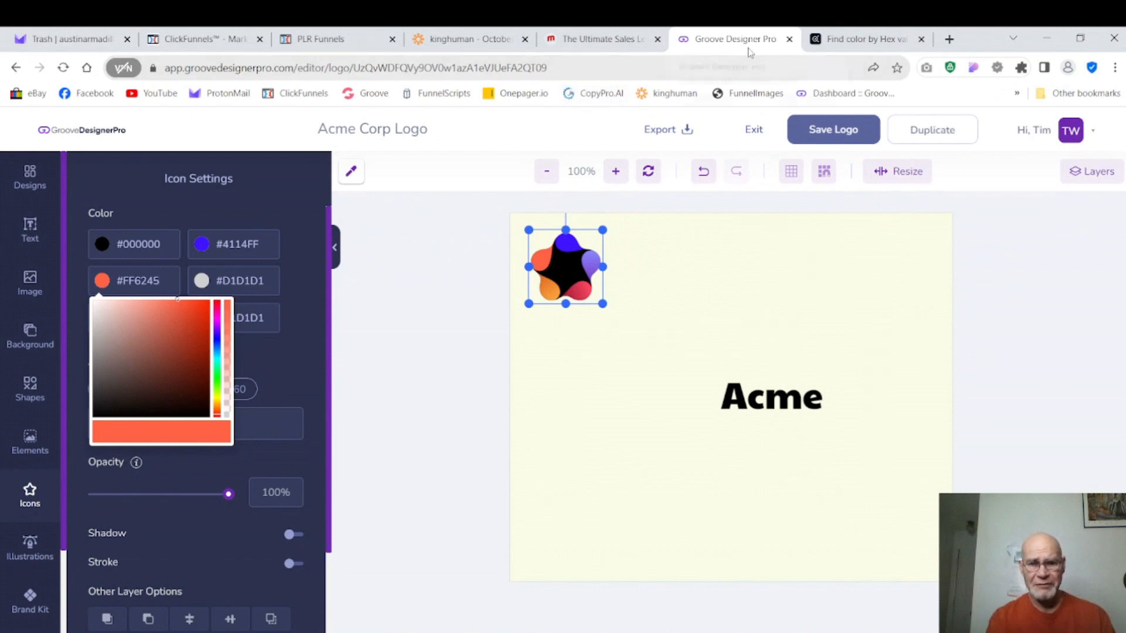
pyautogui.click(306, 273)
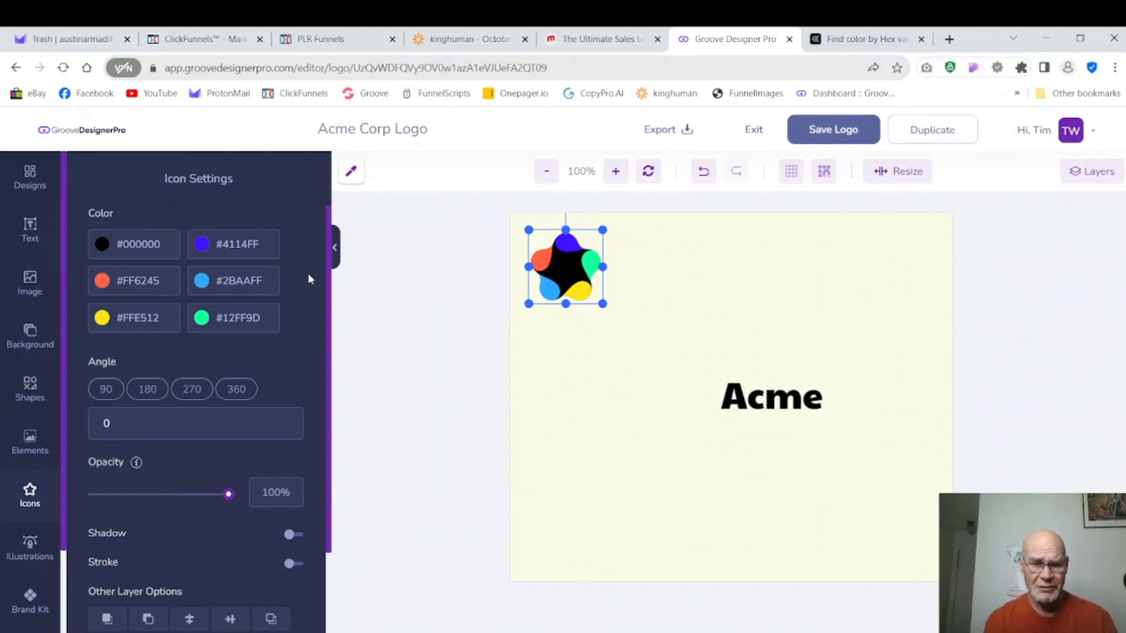
# - Move the Acme text directly beside the star icon and change its font family to Playball
pyautogui.click(694, 322)
pyautogui.moveTo(741, 395)
pyautogui.mouseDown()
pyautogui.moveTo(716, 342)
pyautogui.moveTo(638, 270)
pyautogui.mouseUp()
pyautogui.moveTo(327, 297); pyautogui.dragTo(335, 443)
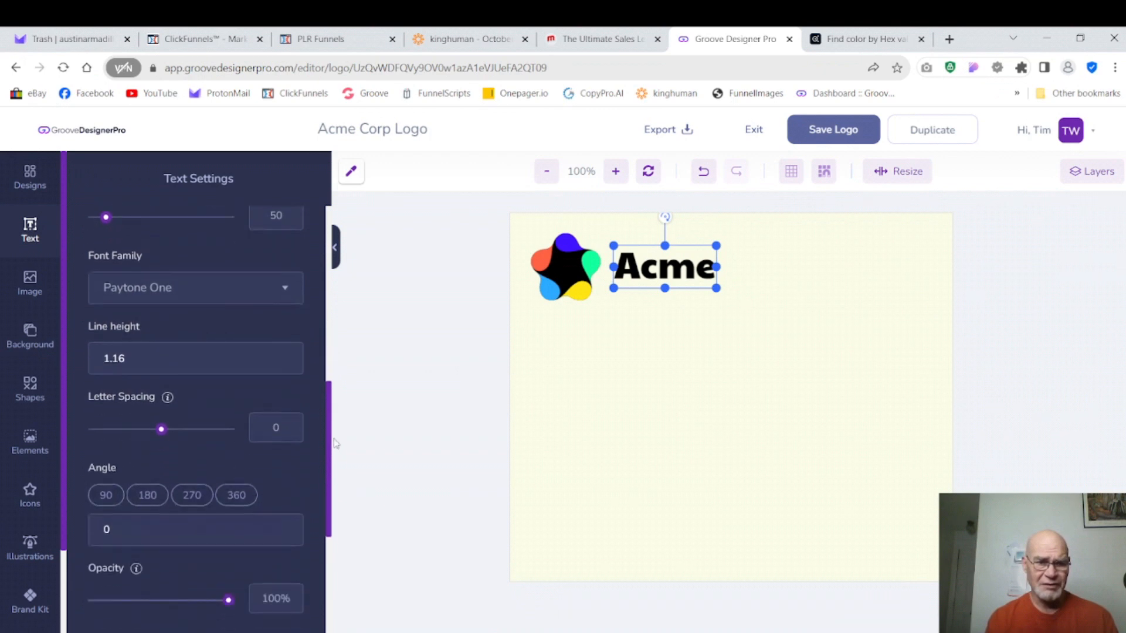
pyautogui.click(285, 293)
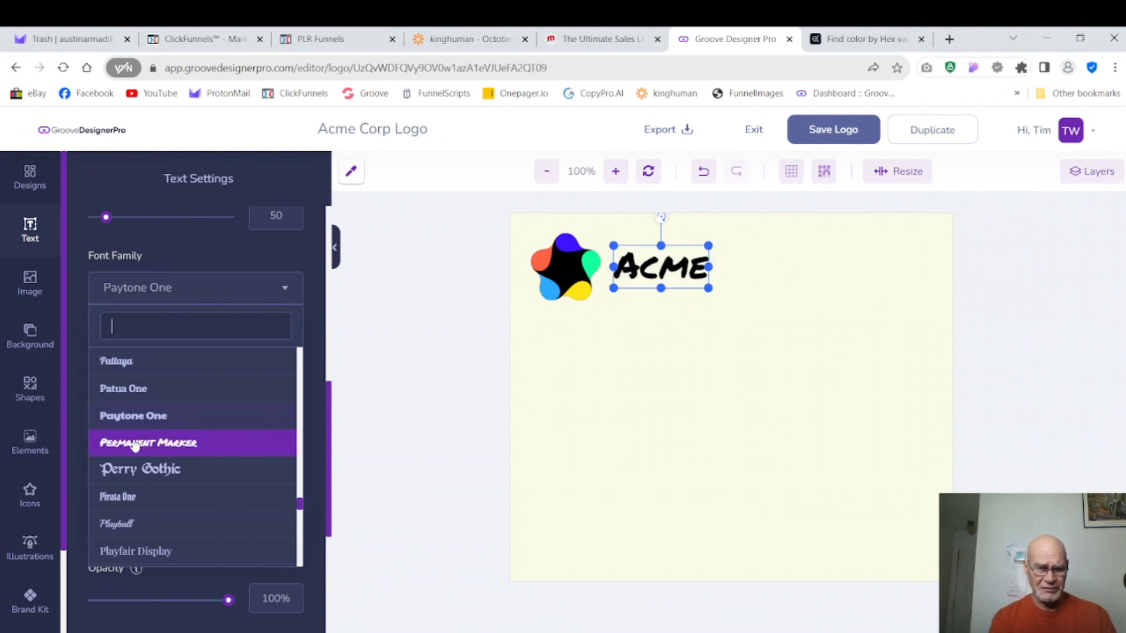
pyautogui.click(120, 526)
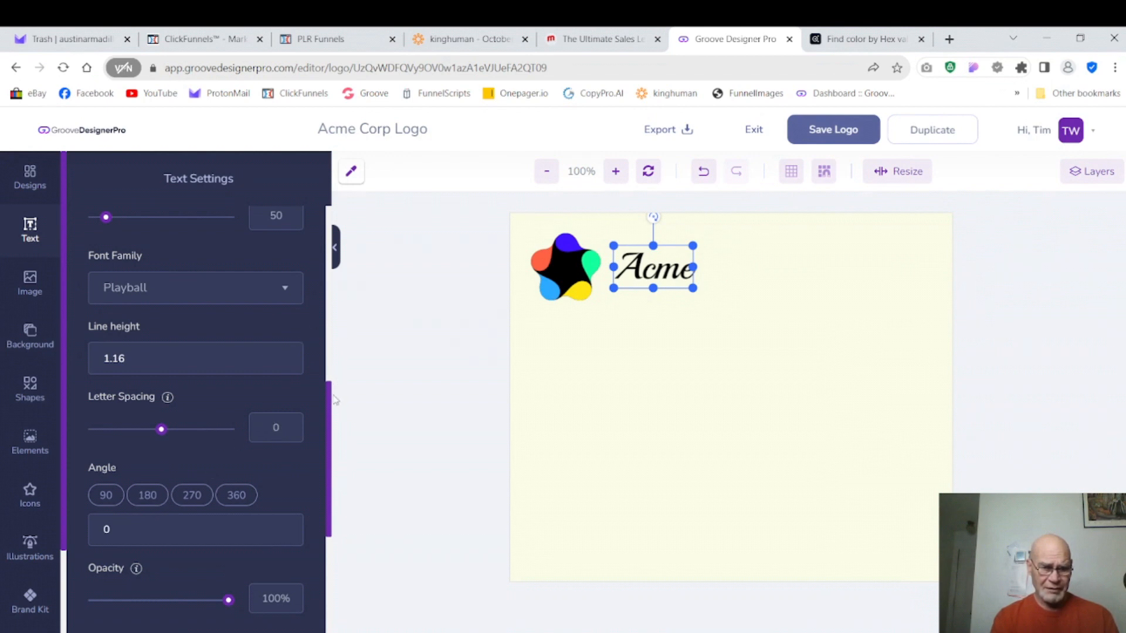
pyautogui.moveTo(328, 400); pyautogui.dragTo(328, 307)
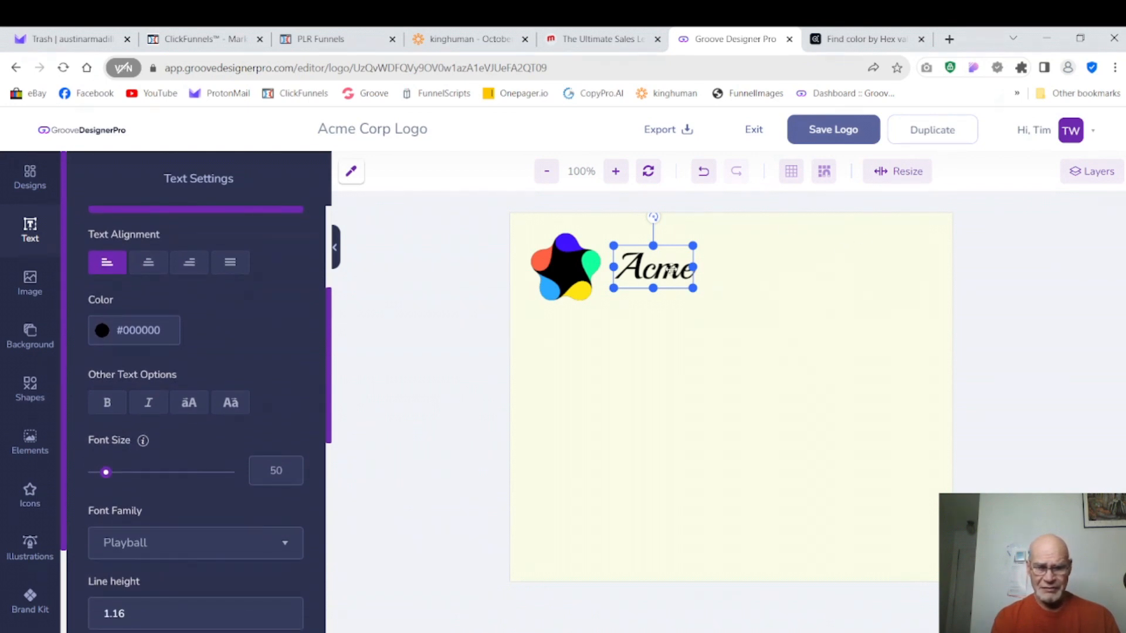
pyautogui.moveTo(649, 262); pyautogui.dragTo(649, 262)
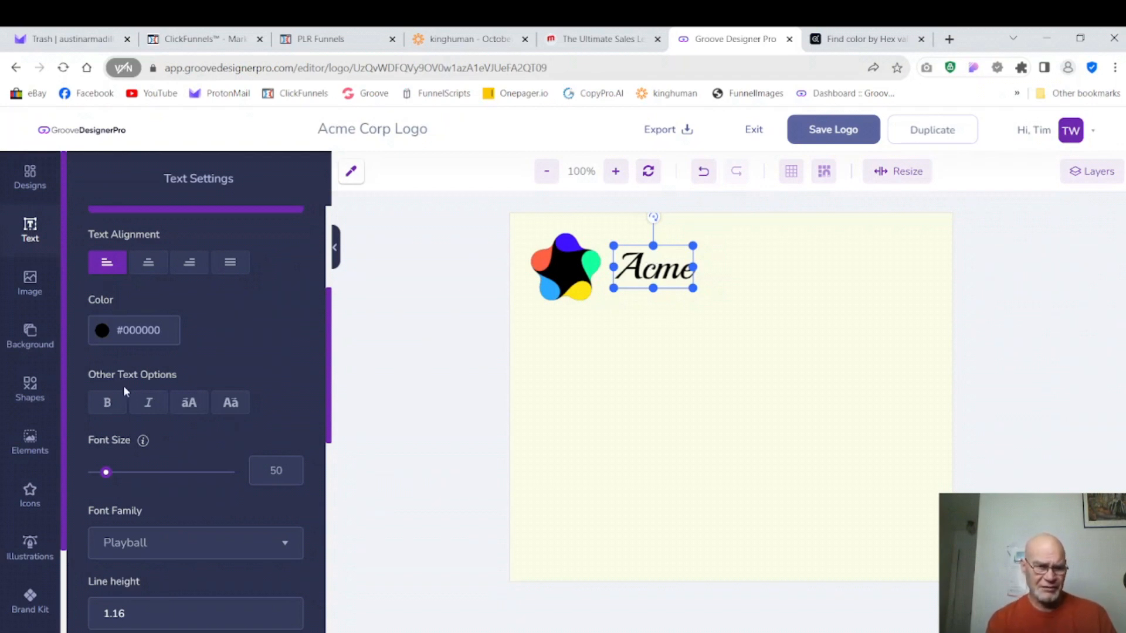
# - Try a partly transparent canvas background, and restore it to fully opaque #F9FBE7
pyautogui.click(36, 342)
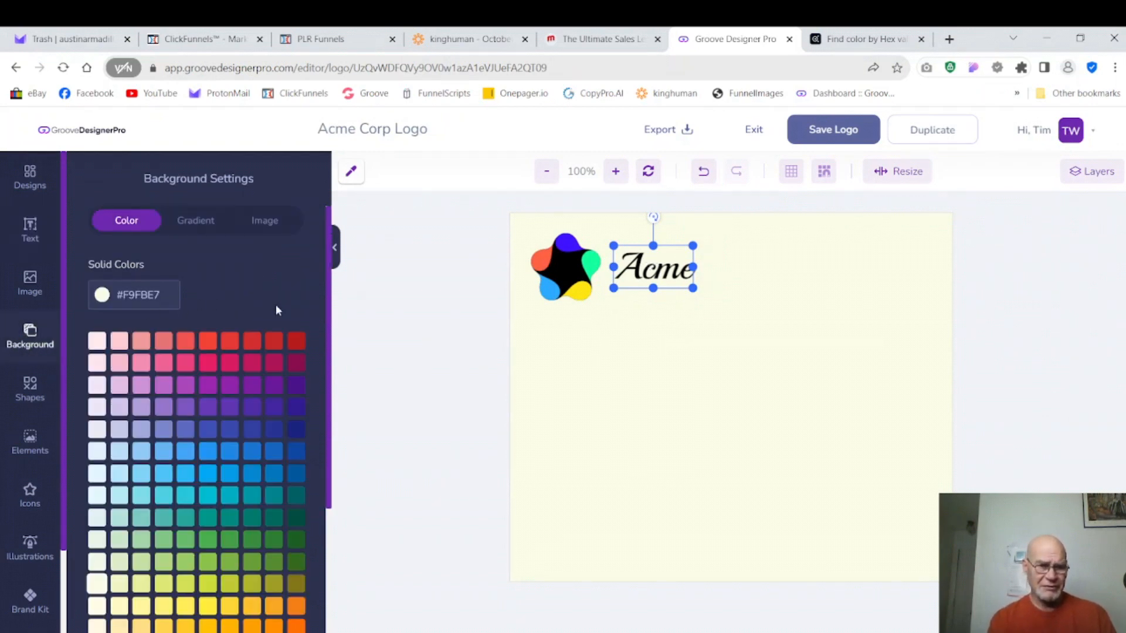
pyautogui.click(156, 294)
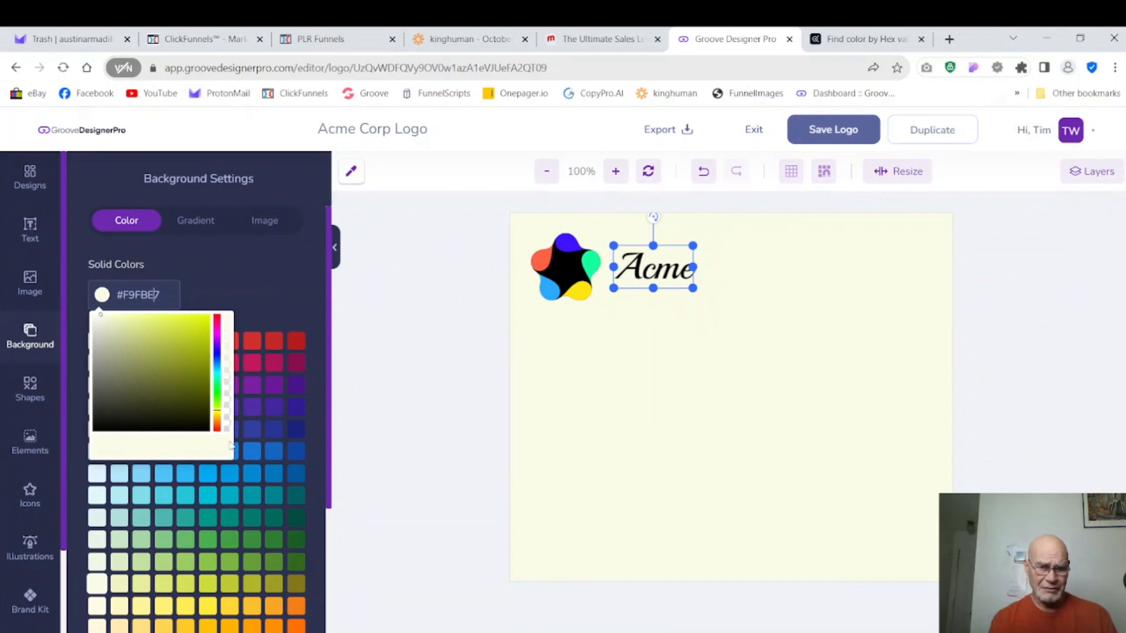
pyautogui.click(228, 425)
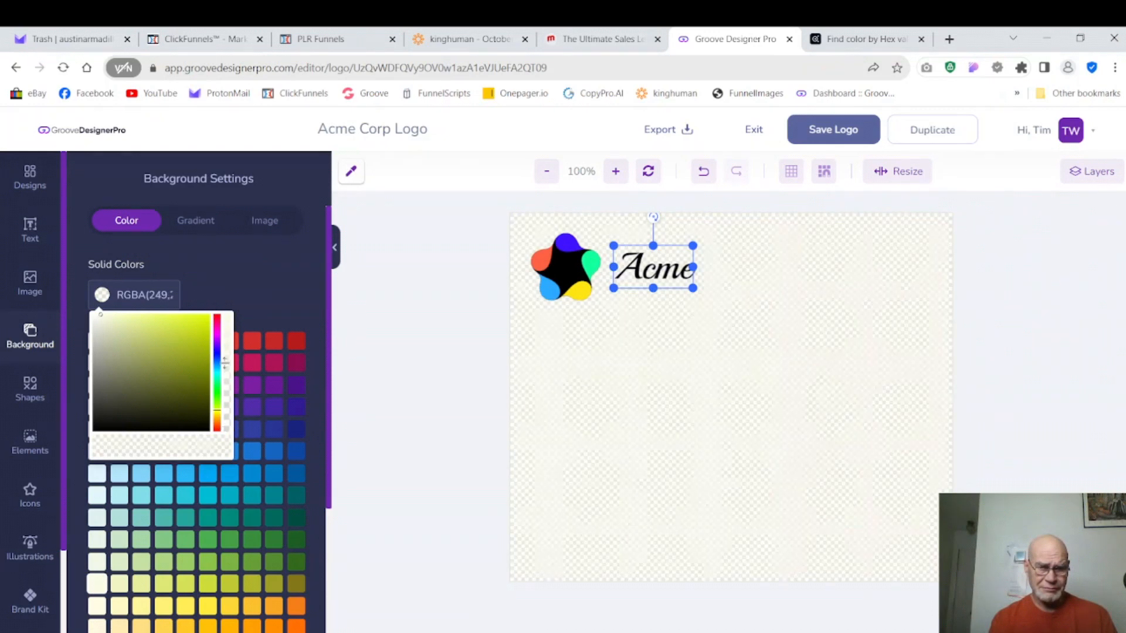
pyautogui.moveTo(224, 429); pyautogui.dragTo(225, 313)
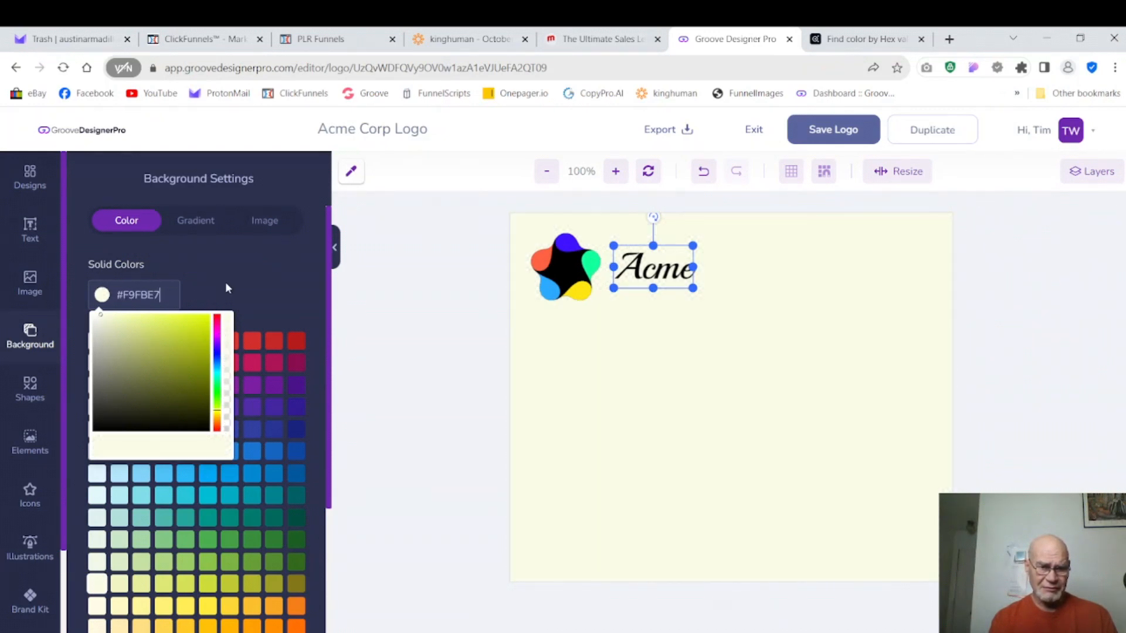
pyautogui.click(625, 377)
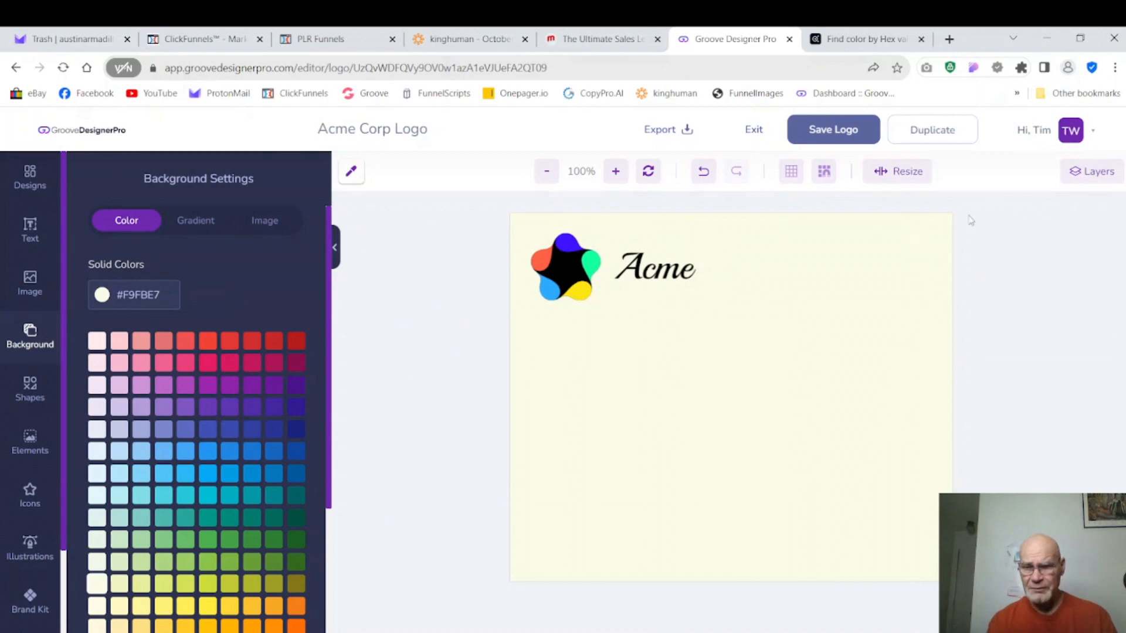
# - Resize the logo canvas to a width of 400
pyautogui.click(914, 175)
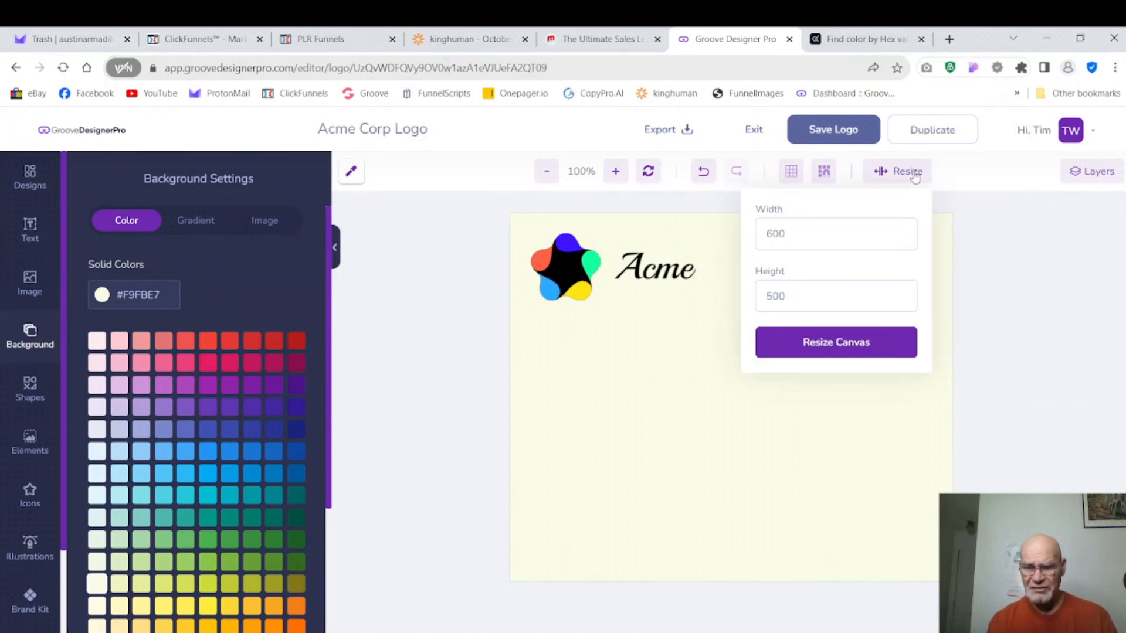
pyautogui.click(866, 231)
pyautogui.press('BackSpace')
pyautogui.press('BackSpace')
pyautogui.press('BackSpace')
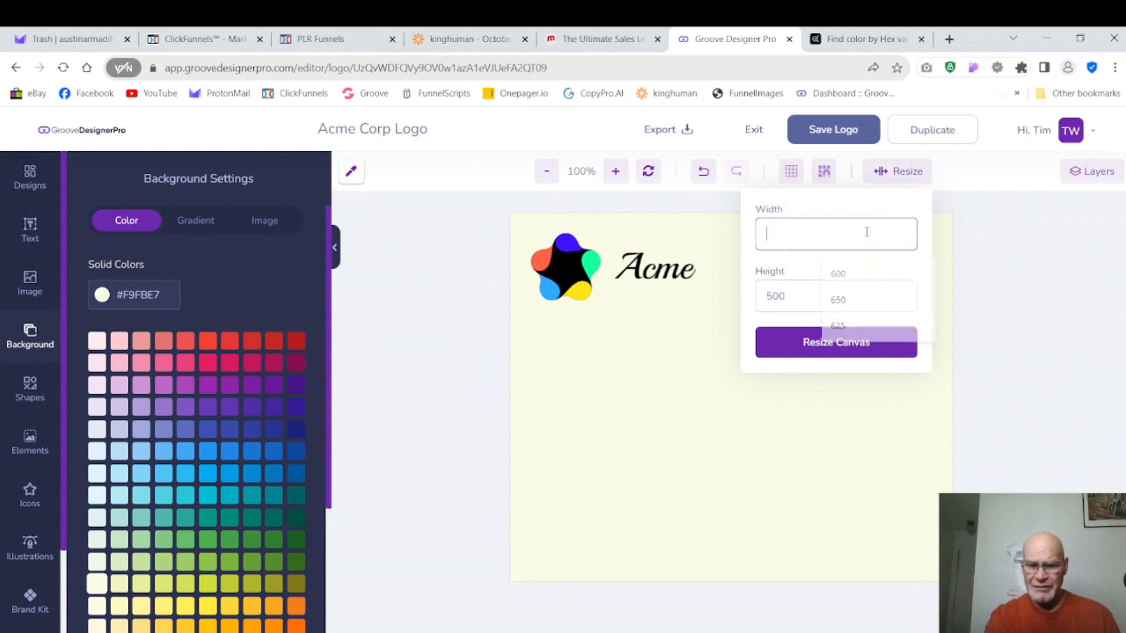
pyautogui.write('400')
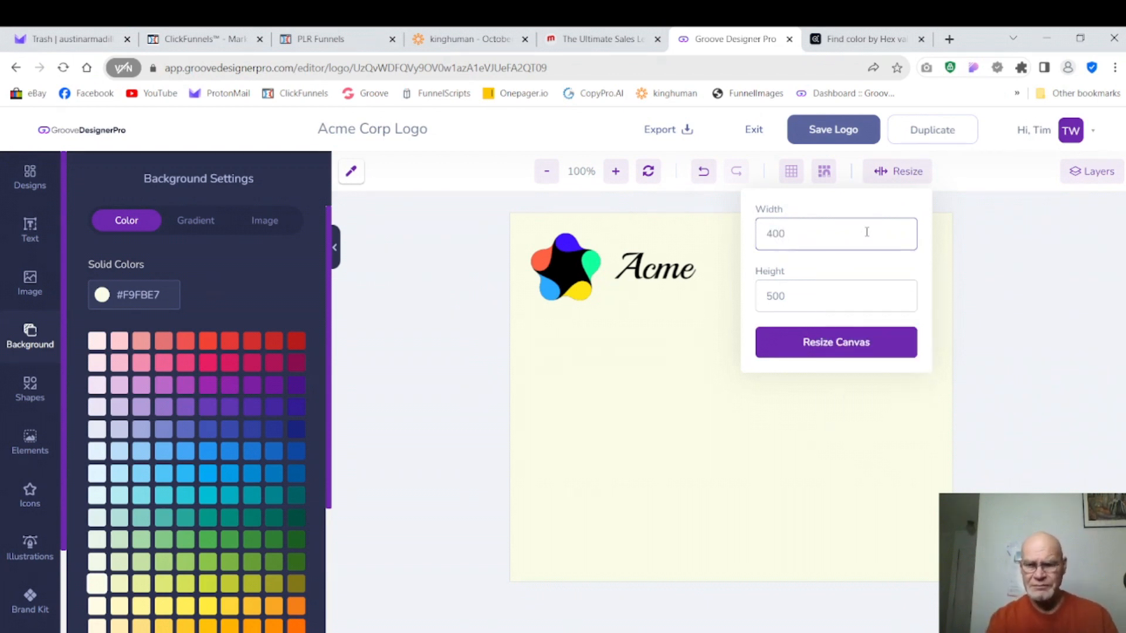
pyautogui.click(866, 344)
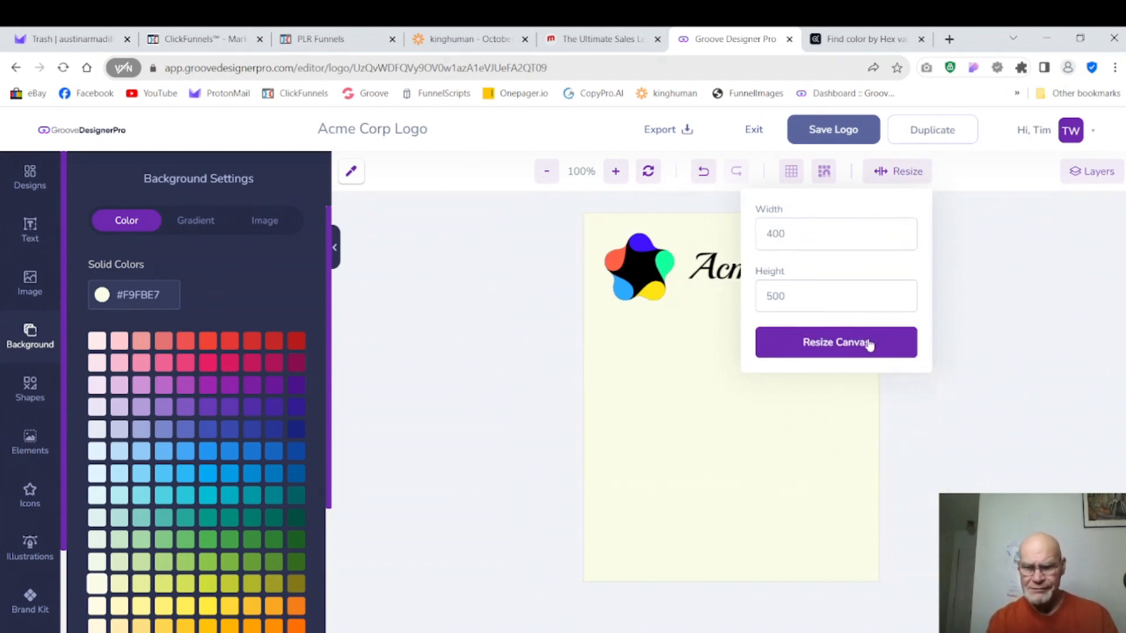
pyautogui.click(708, 404)
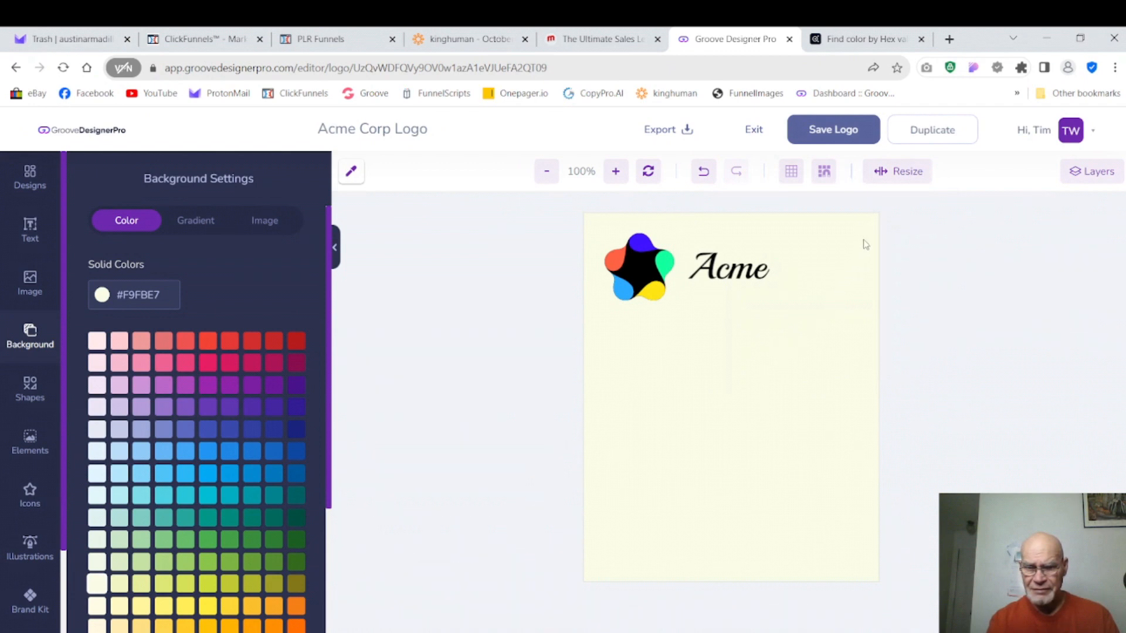
# - Resize the logo canvas to a width of 300
pyautogui.click(909, 176)
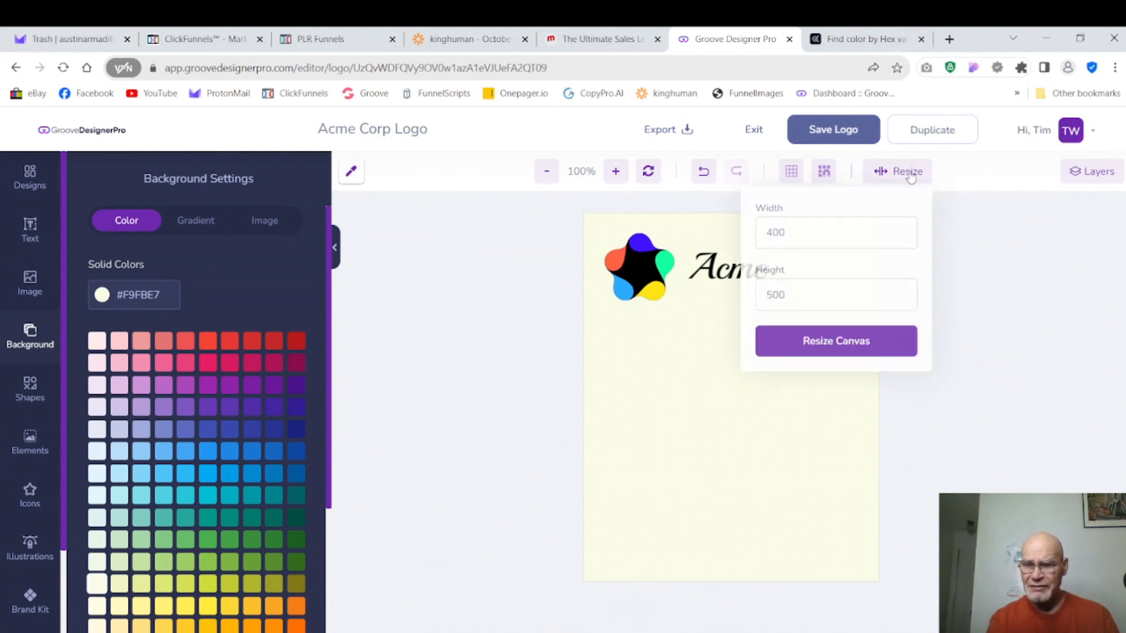
pyautogui.click(850, 239)
pyautogui.press('BackSpace')
pyautogui.press('BackSpace')
pyautogui.press('BackSpace')
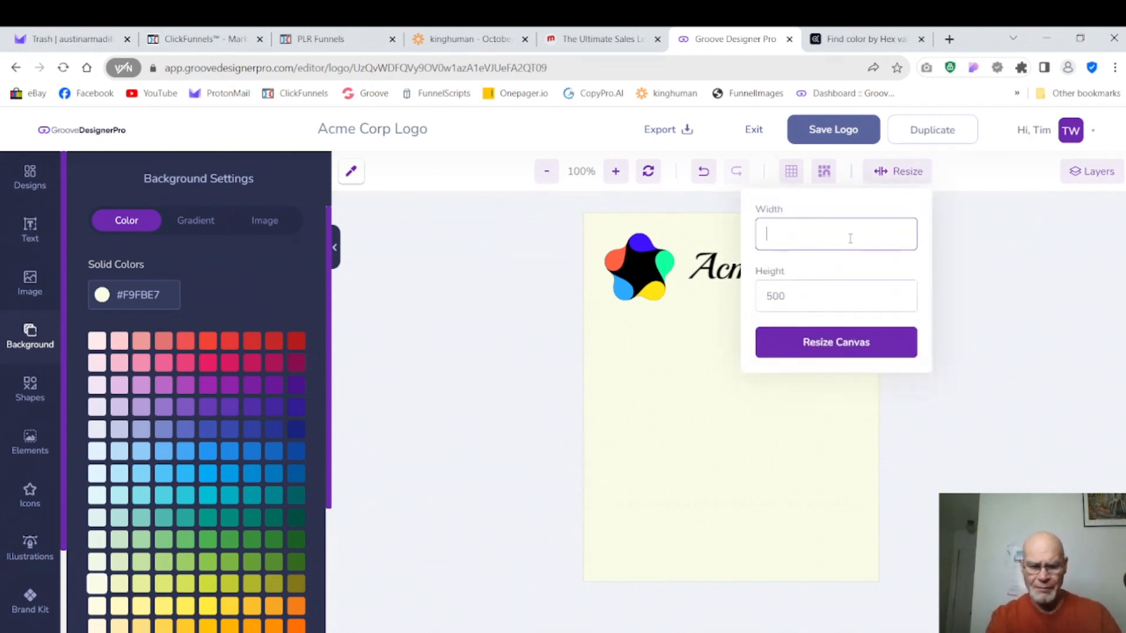
pyautogui.write('300')
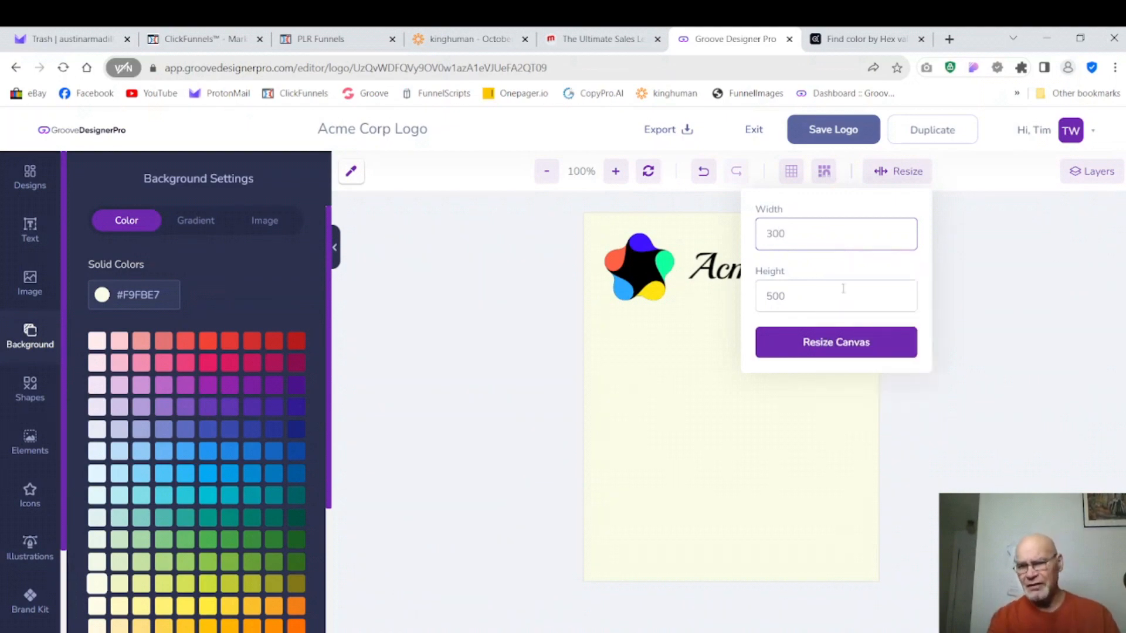
pyautogui.click(844, 352)
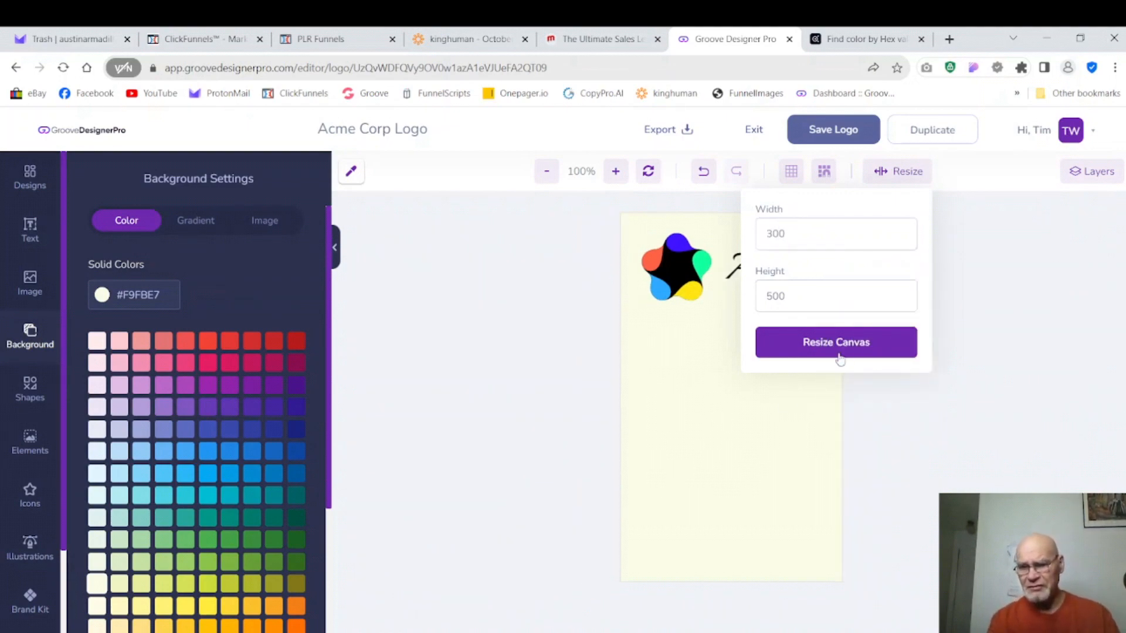
pyautogui.click(769, 424)
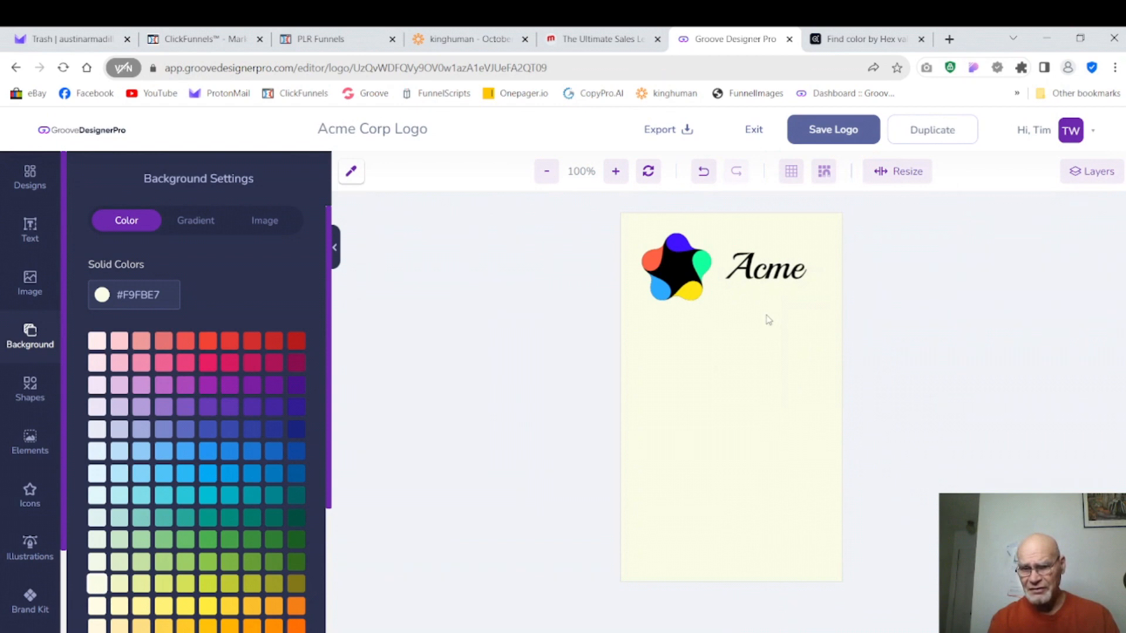
# - Resize the logo canvas to a width of 380
pyautogui.click(902, 179)
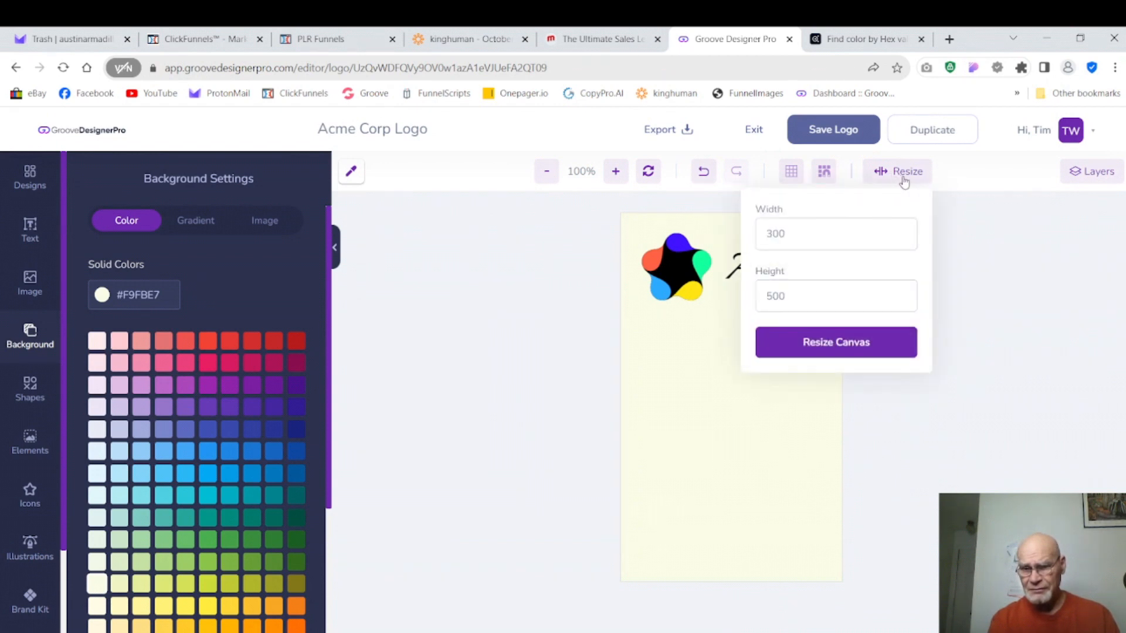
pyautogui.click(867, 234)
pyautogui.press('BackSpace')
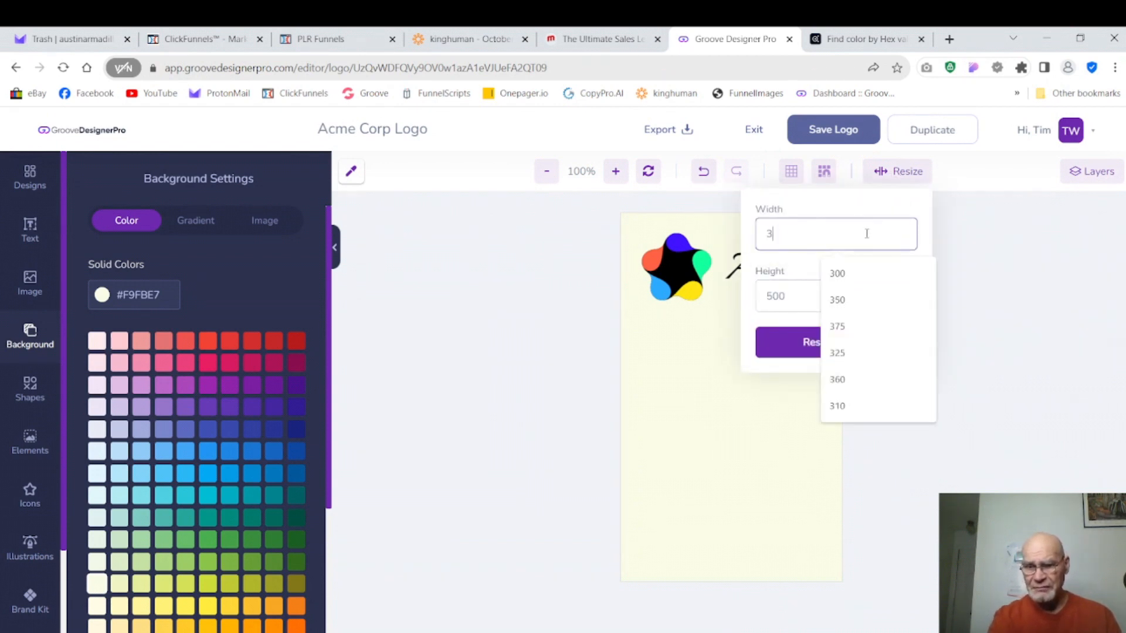
pyautogui.write('80')
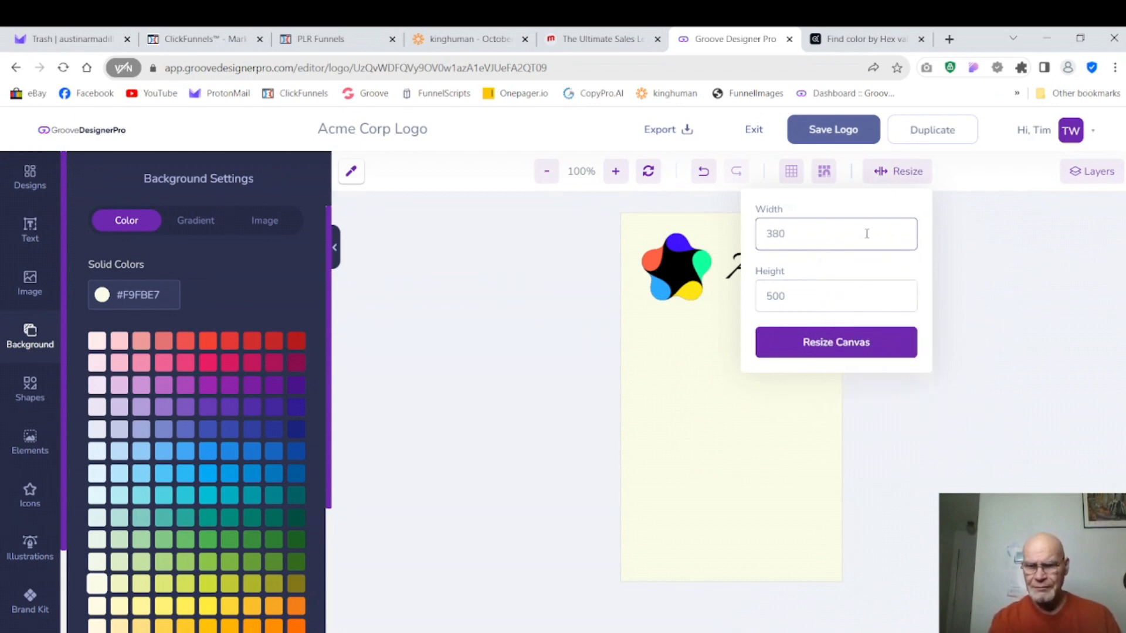
pyautogui.click(818, 354)
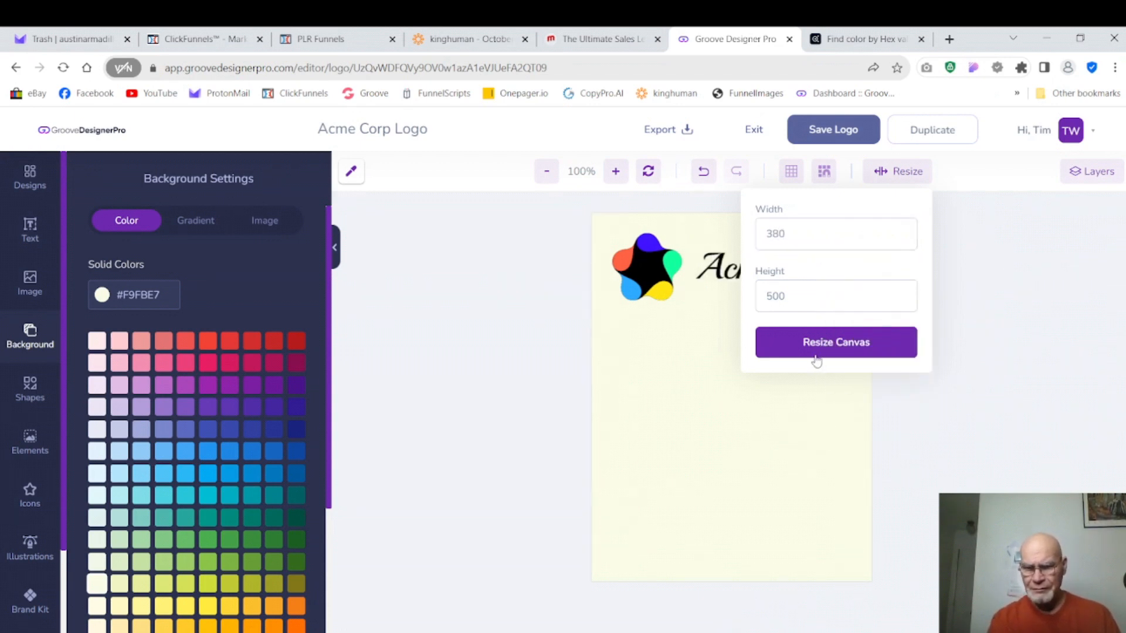
# - Resize the logo canvas to a width of 280
pyautogui.click(822, 238)
pyautogui.press('BackSpace')
pyautogui.press('BackSpace')
pyautogui.press('BackSpace')
pyautogui.write('280')
pyautogui.click(823, 361)
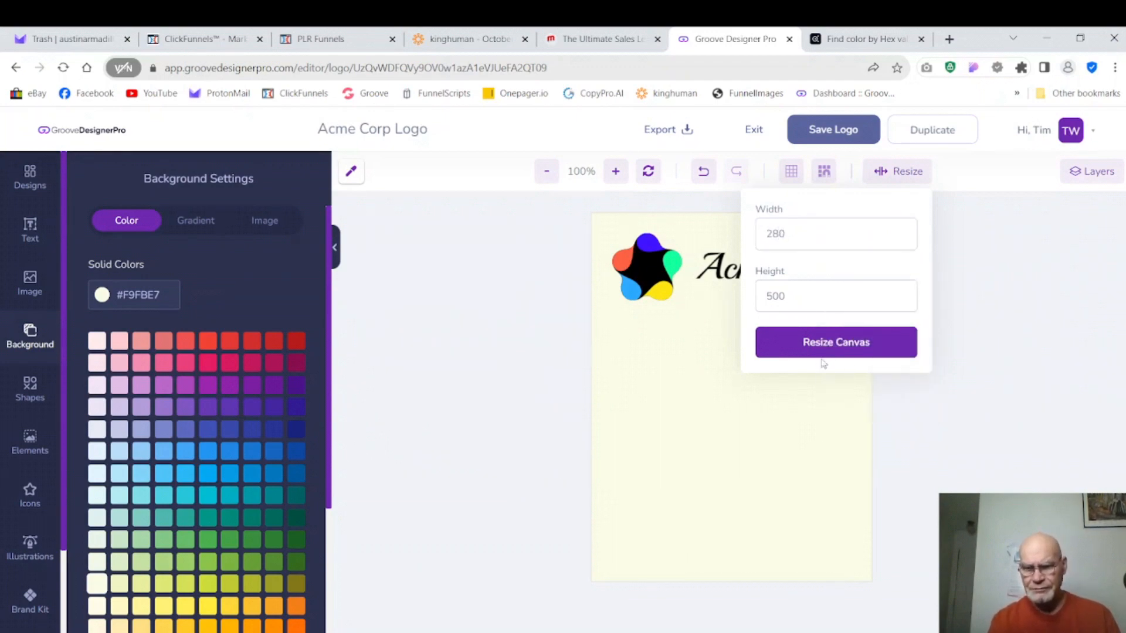
pyautogui.click(747, 390)
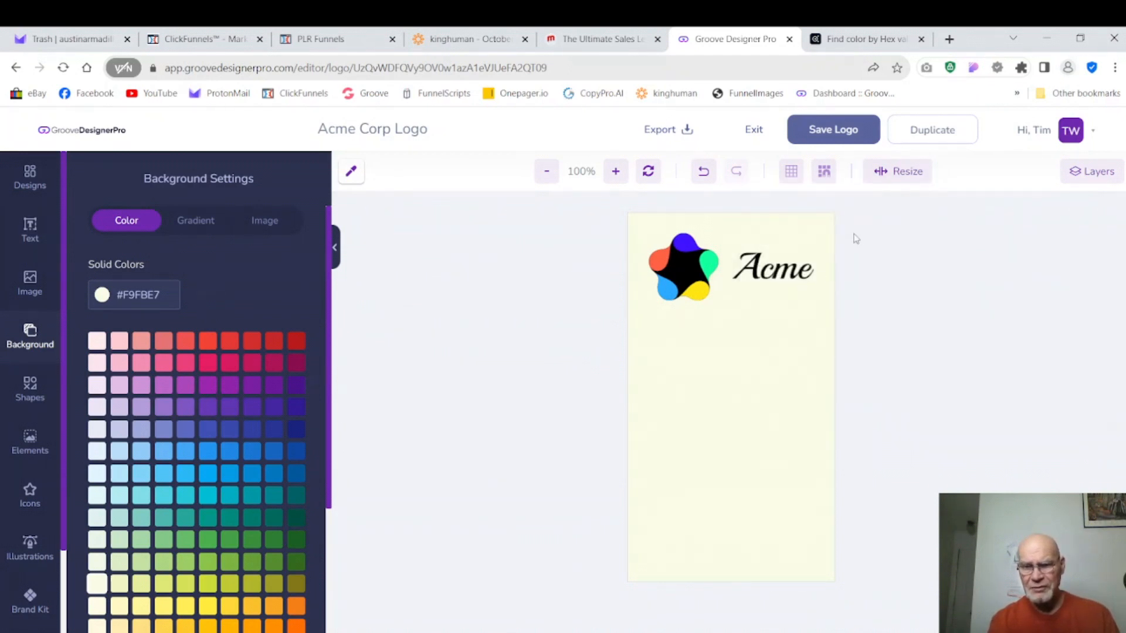
# - Resize the logo canvas to a height of 200
pyautogui.click(902, 174)
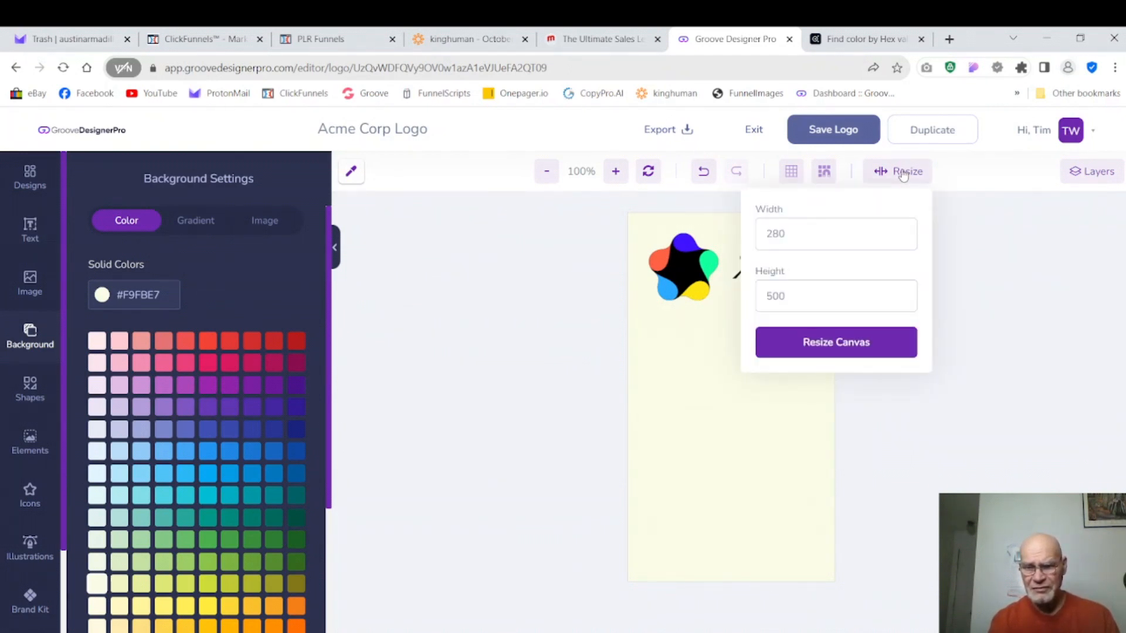
pyautogui.click(823, 289)
pyautogui.press('BackSpace')
pyautogui.press('BackSpace')
pyautogui.press('BackSpace')
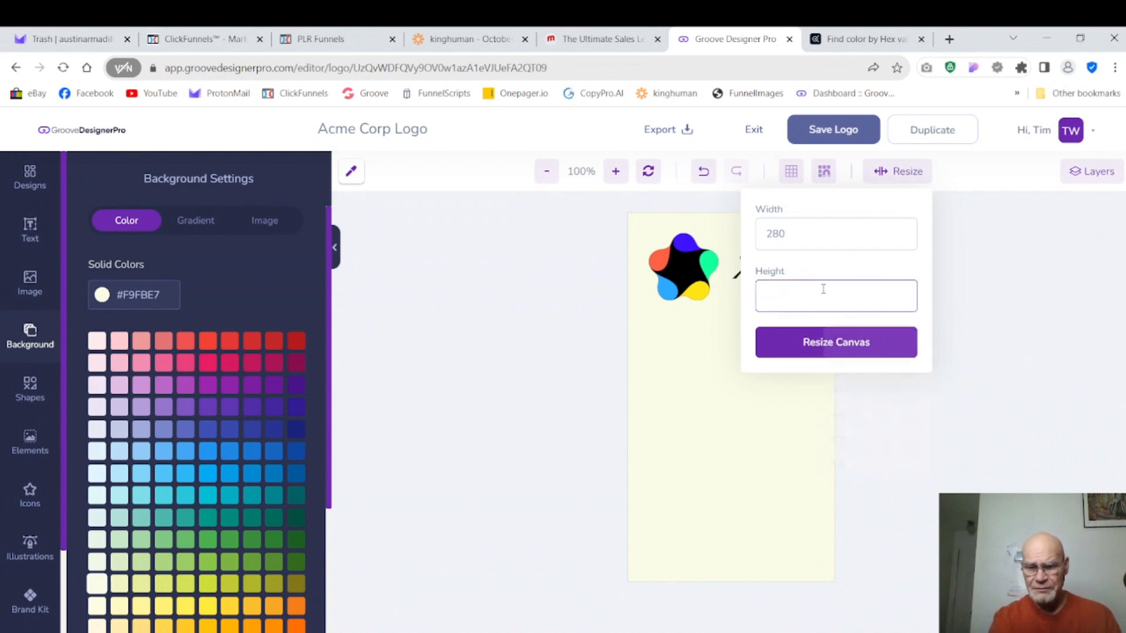
pyautogui.write('200')
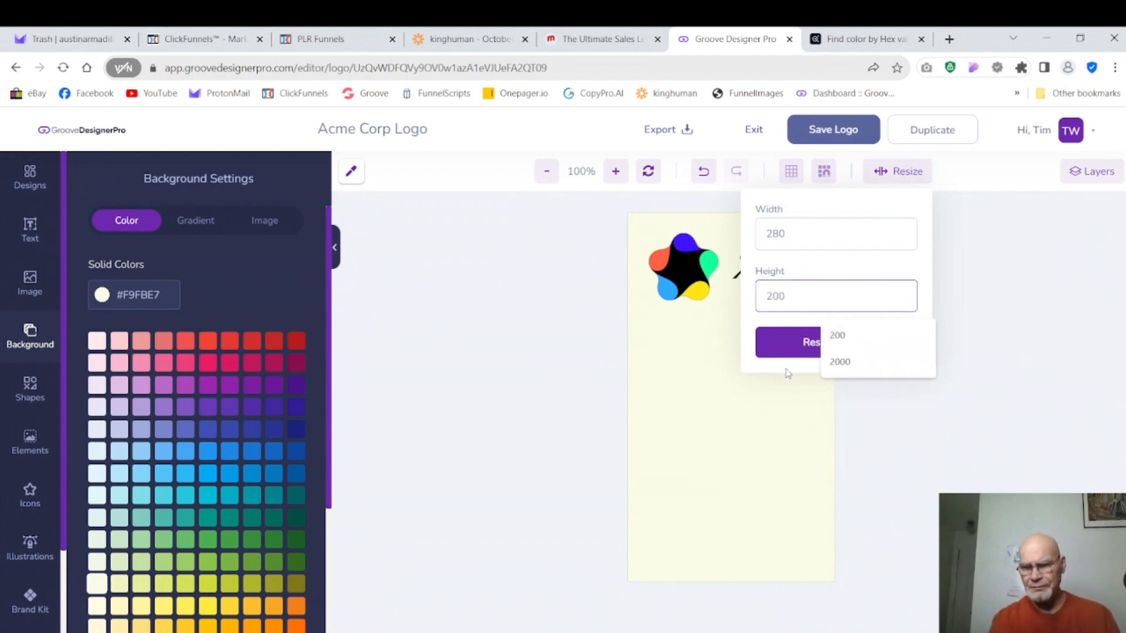
pyautogui.click(794, 350)
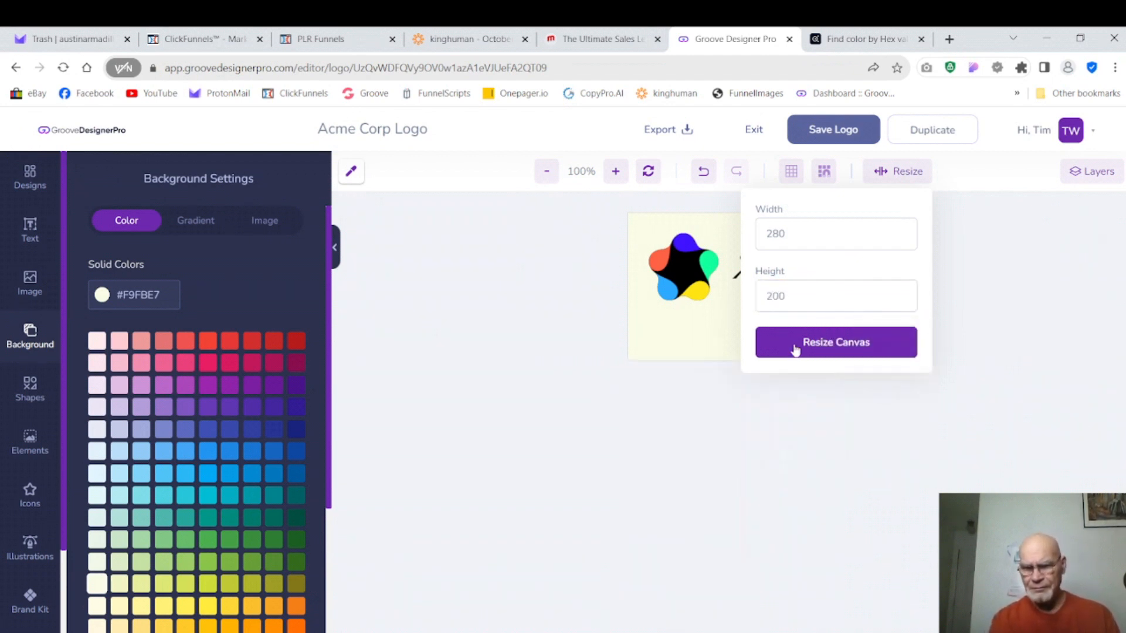
# - Resize the logo canvas to a height of 150
pyautogui.click(801, 299)
pyautogui.press('BackSpace')
pyautogui.press('BackSpace')
pyautogui.press('BackSpace')
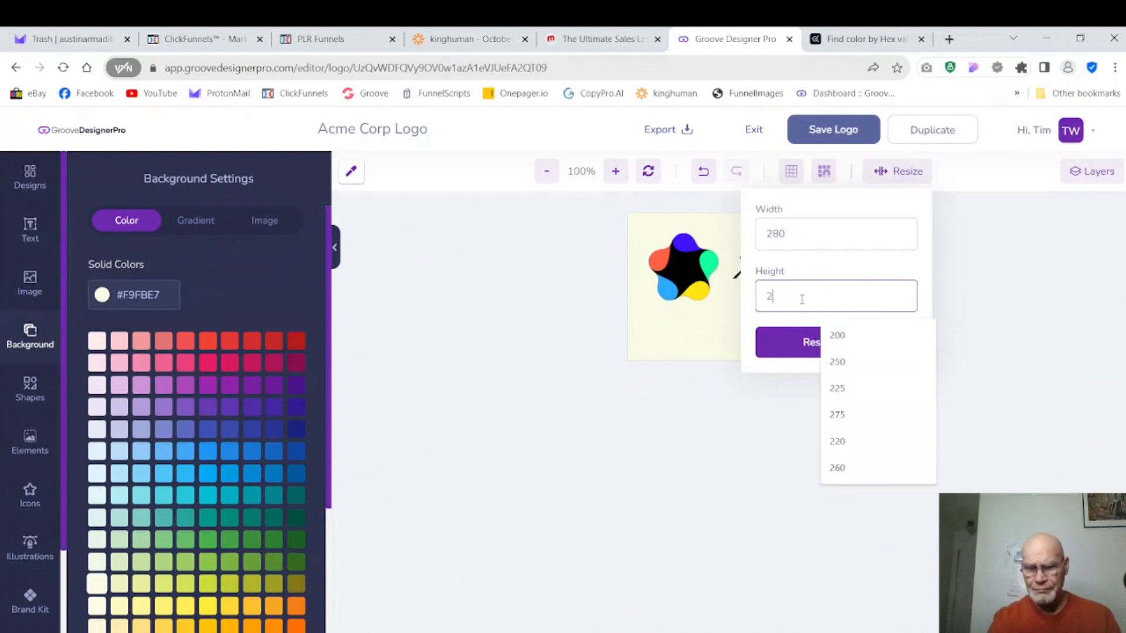
pyautogui.write('150')
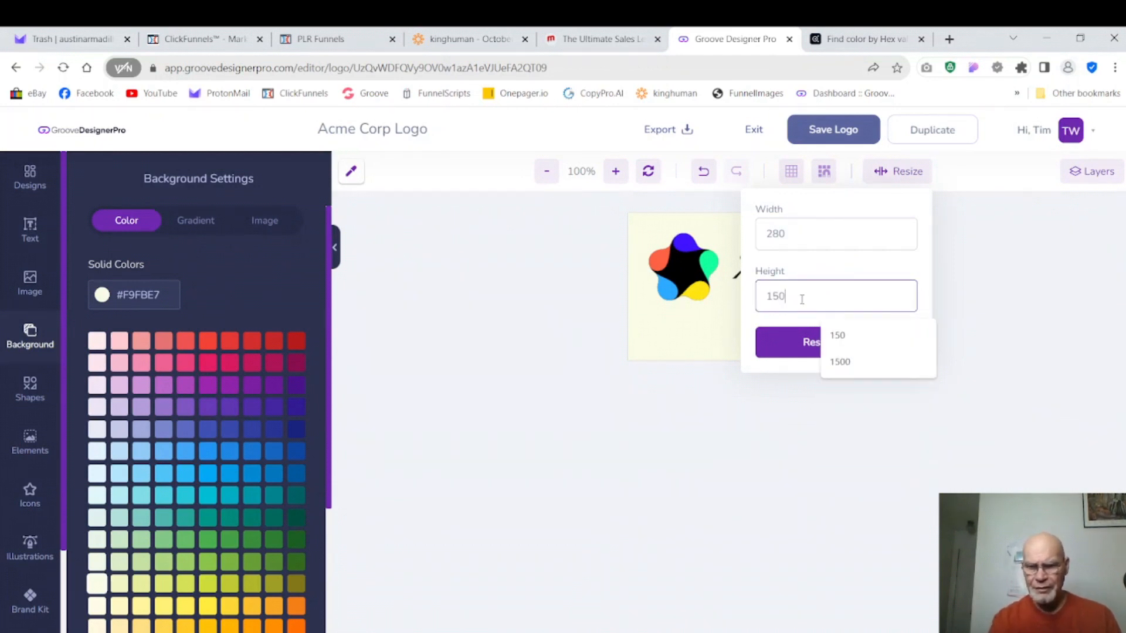
pyautogui.click(789, 352)
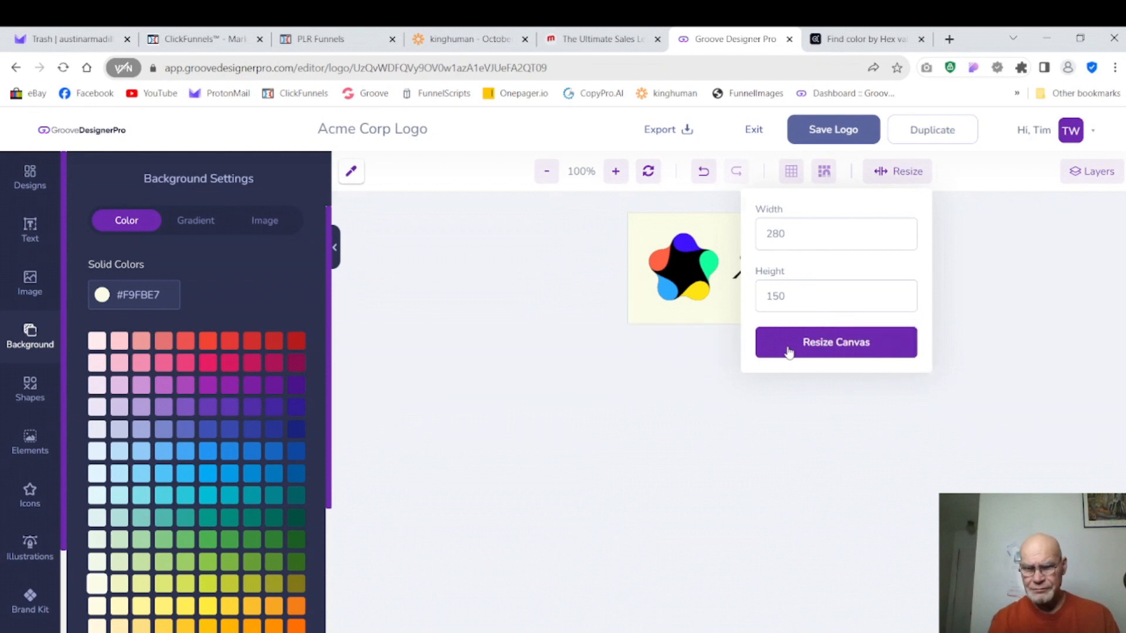
pyautogui.click(726, 325)
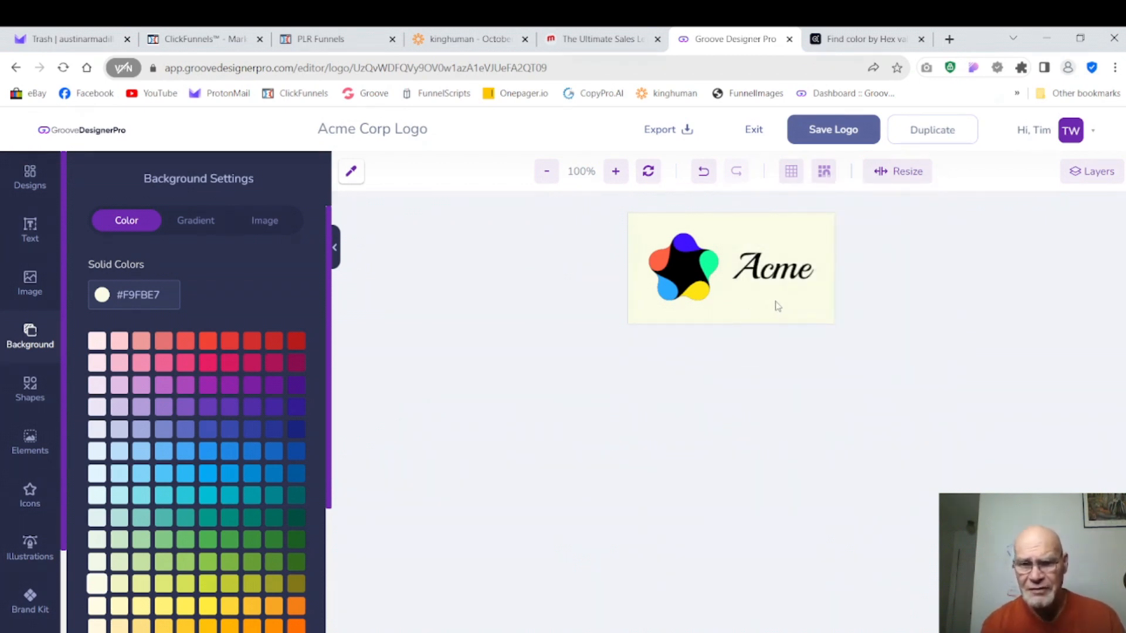
# - Nudge the Acme text closer to the star icon, and shift icon and text together slightly right to centre them on the canvas
pyautogui.moveTo(777, 271); pyautogui.dragTo(773, 273)
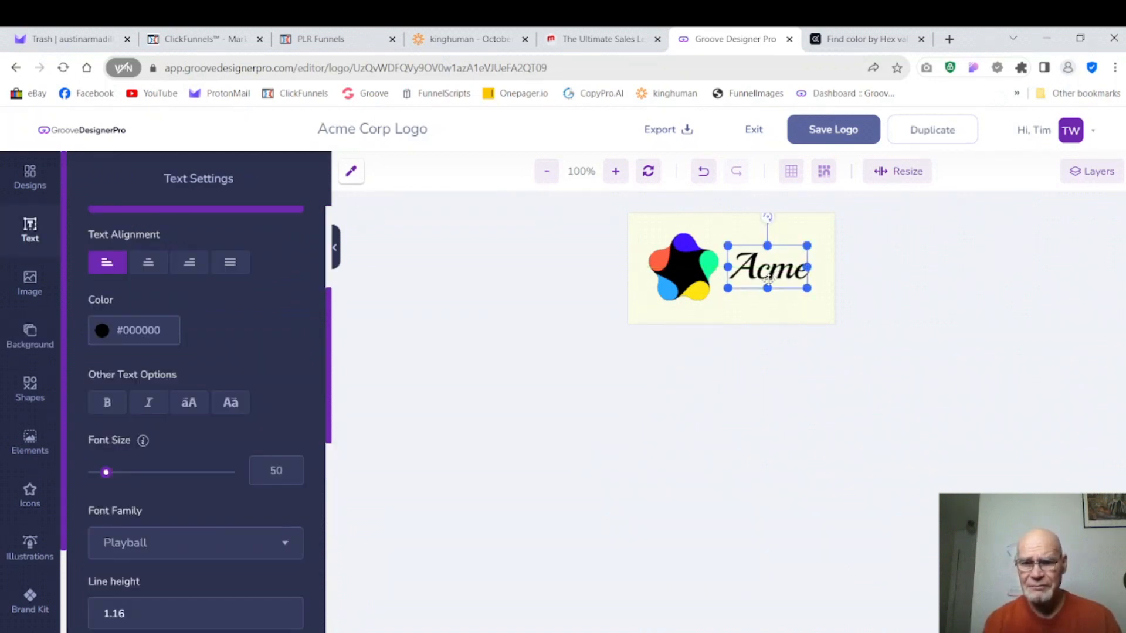
pyautogui.click(750, 309)
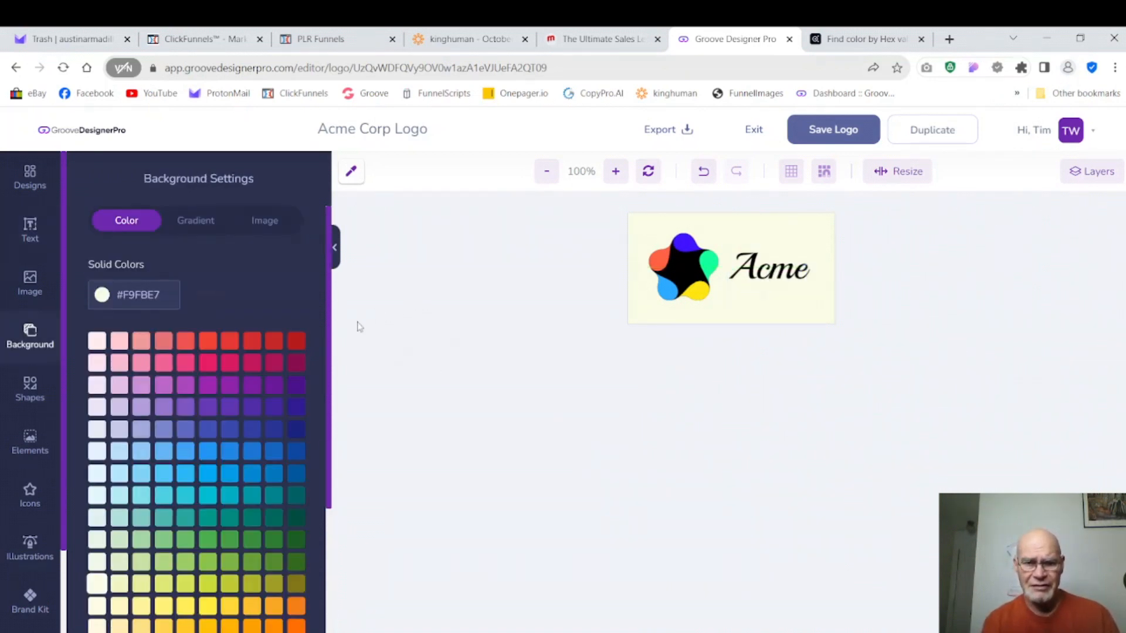
pyautogui.click(704, 279)
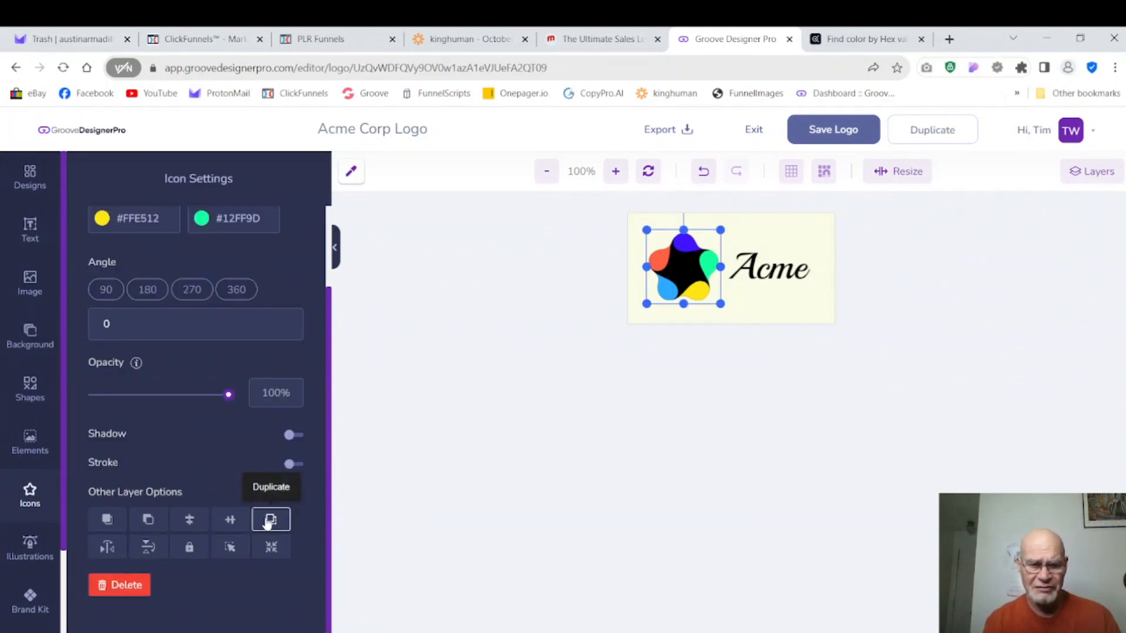
pyautogui.click(230, 548)
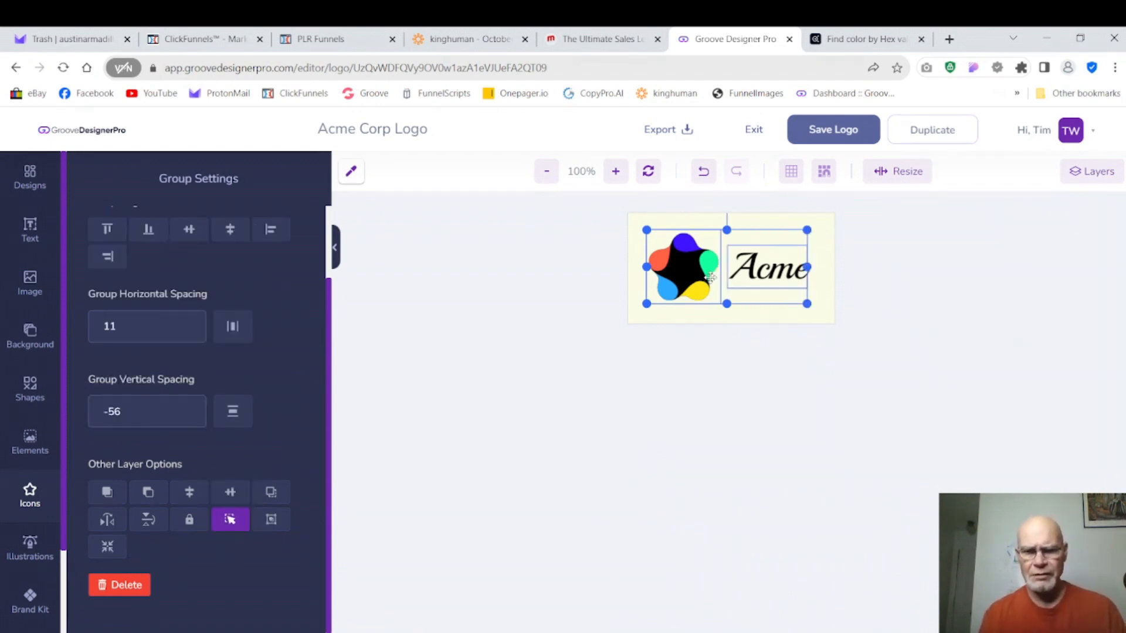
pyautogui.moveTo(710, 276); pyautogui.dragTo(712, 277)
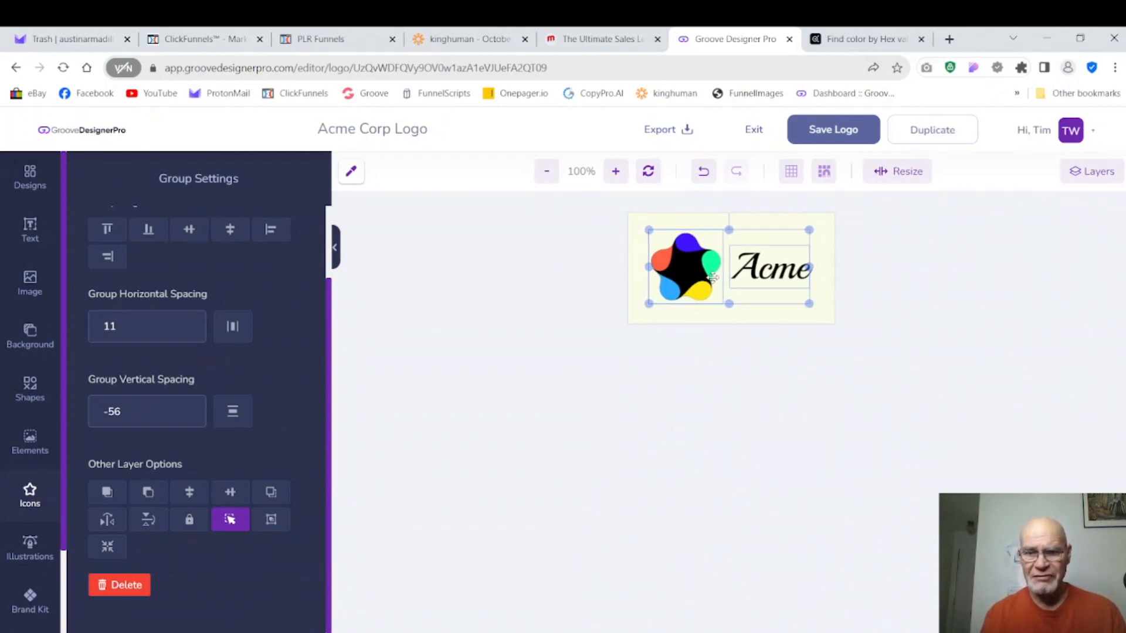
pyautogui.moveTo(712, 278); pyautogui.dragTo(714, 277)
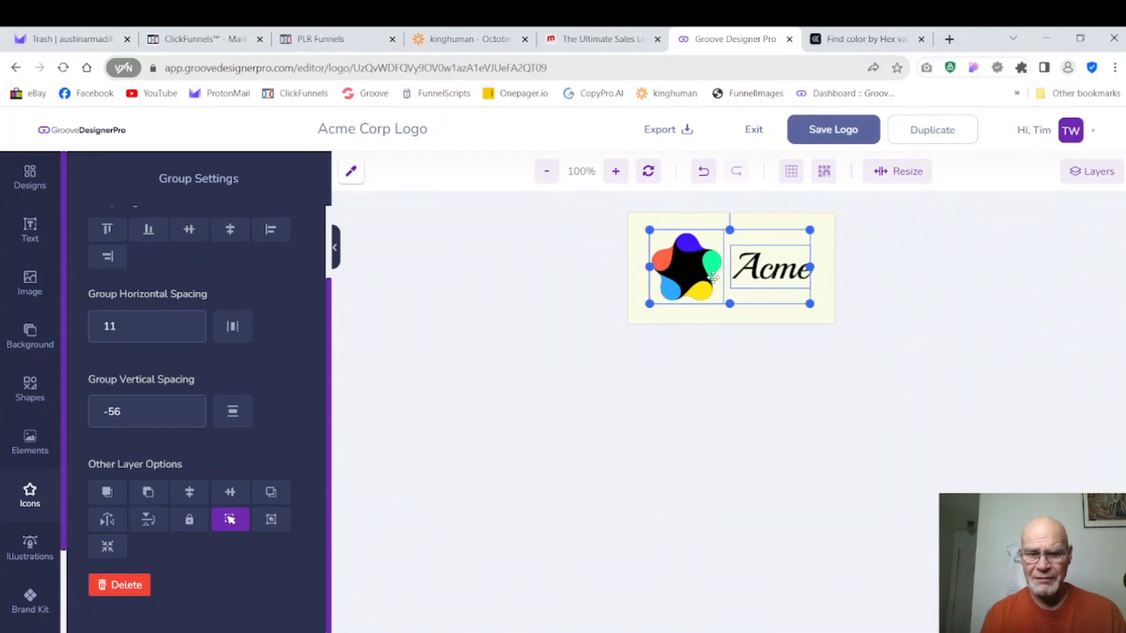
pyautogui.click(696, 320)
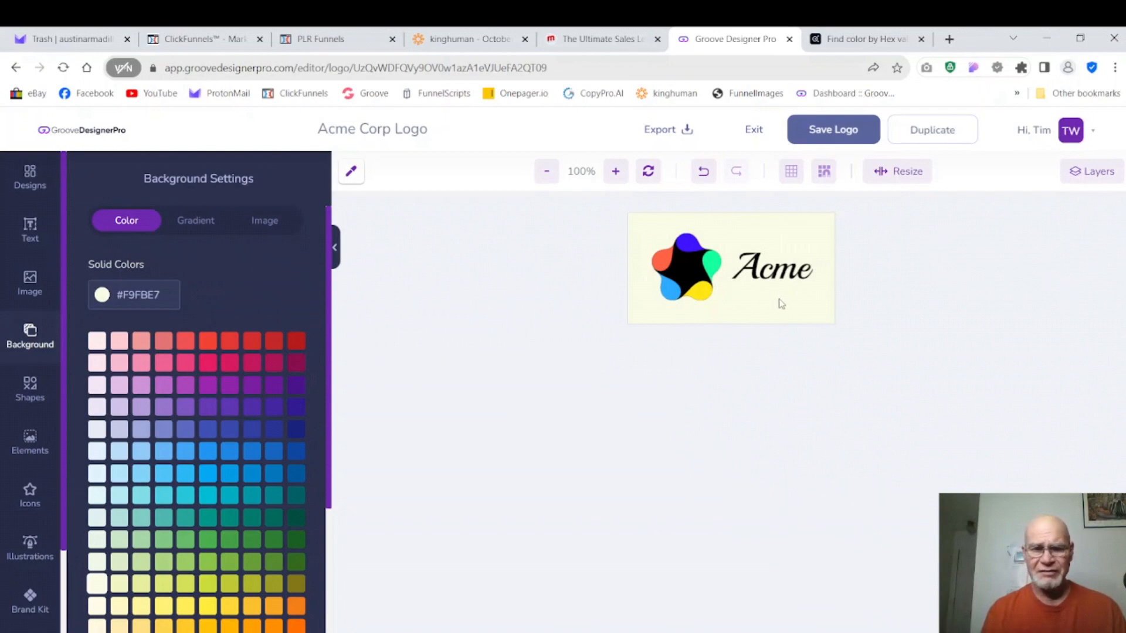
# - Make the canvas background color fully transparent
pyautogui.click(166, 296)
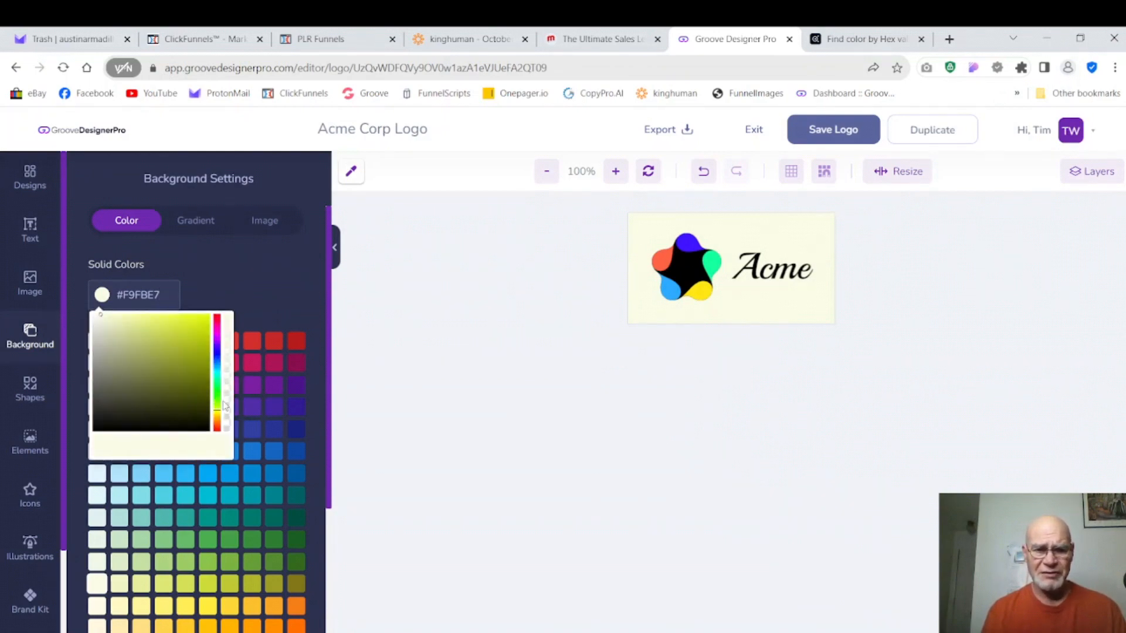
pyautogui.moveTo(226, 421); pyautogui.dragTo(225, 315)
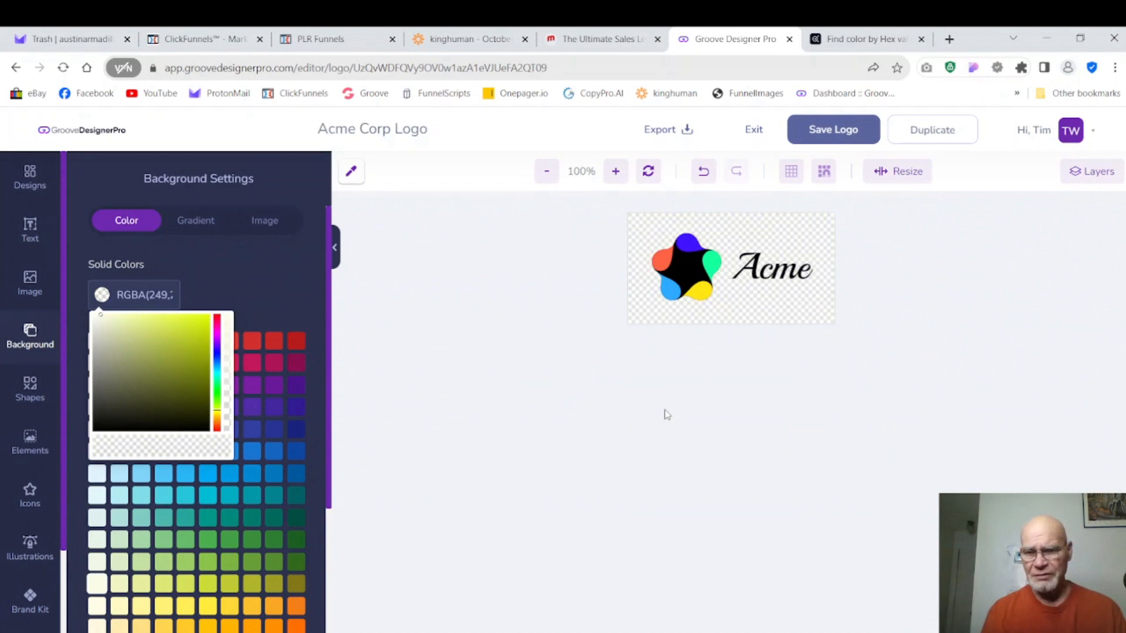
pyautogui.click(733, 327)
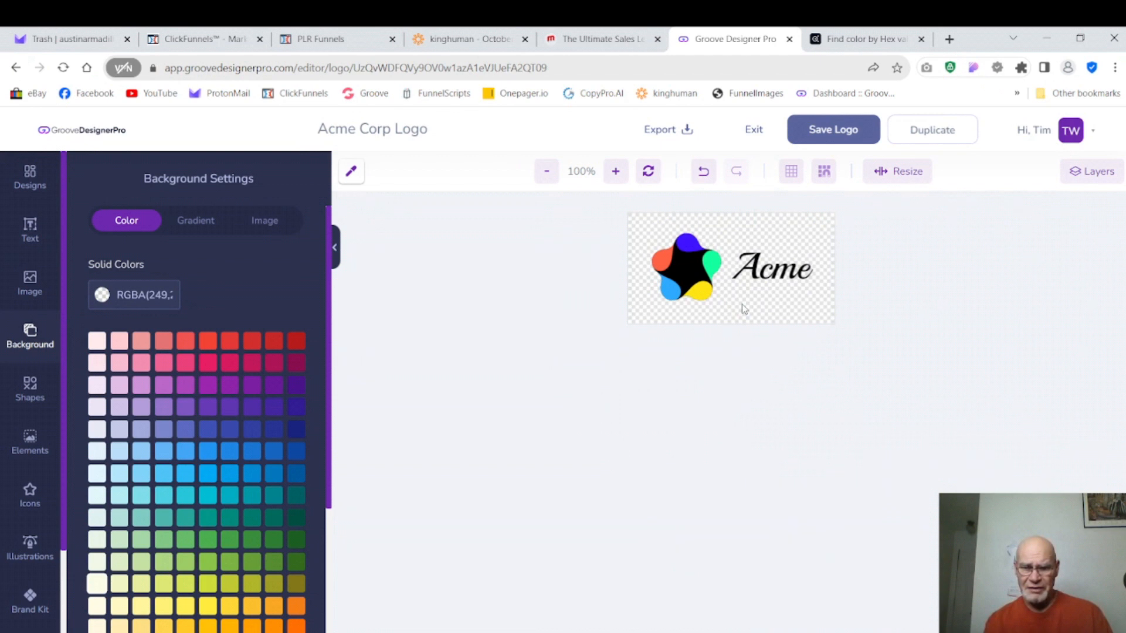
# - Save the logo and exit the editor to the My Designs page
pyautogui.click(820, 133)
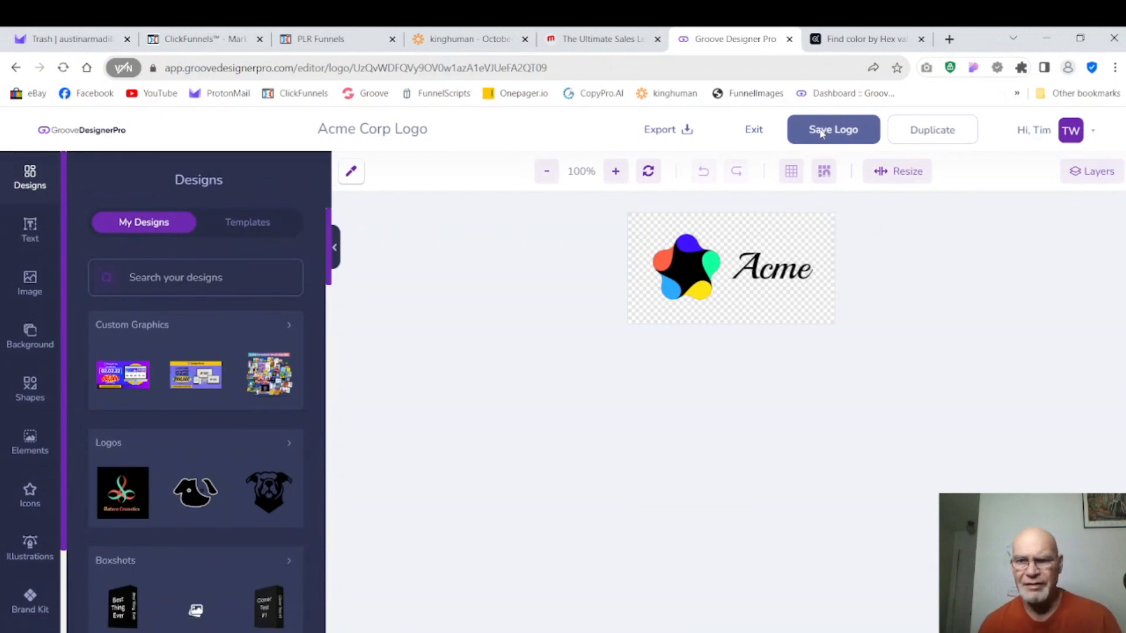
pyautogui.click(749, 134)
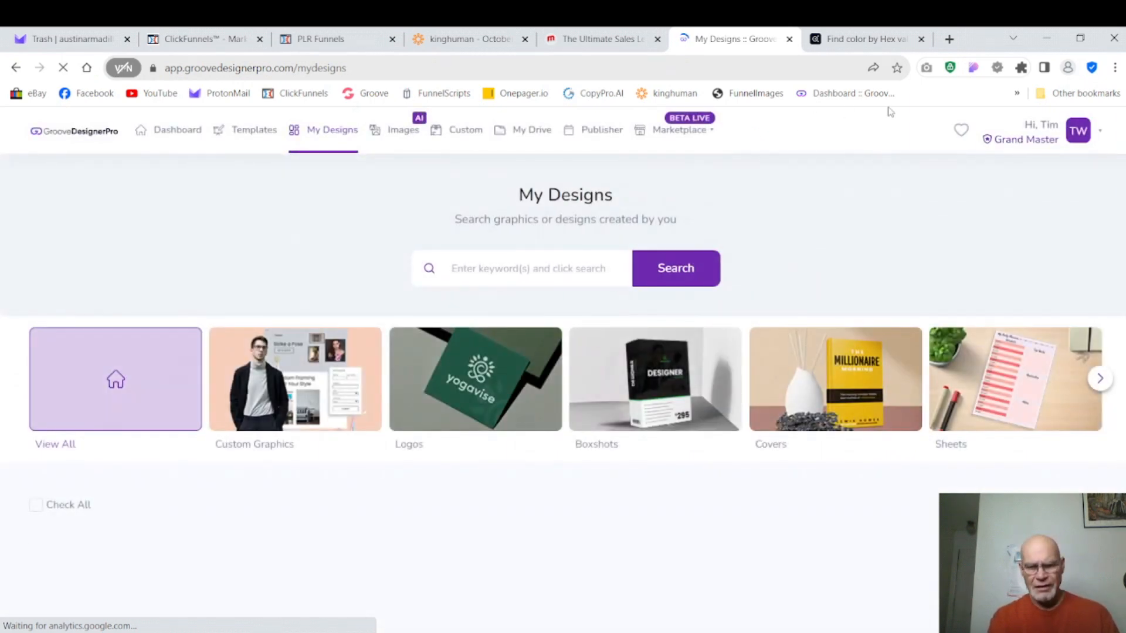
# - Examine the download format, DPI and size options for the Acme Corp Logo, and close them without downloading
pyautogui.scroll(-4, 578, 359)
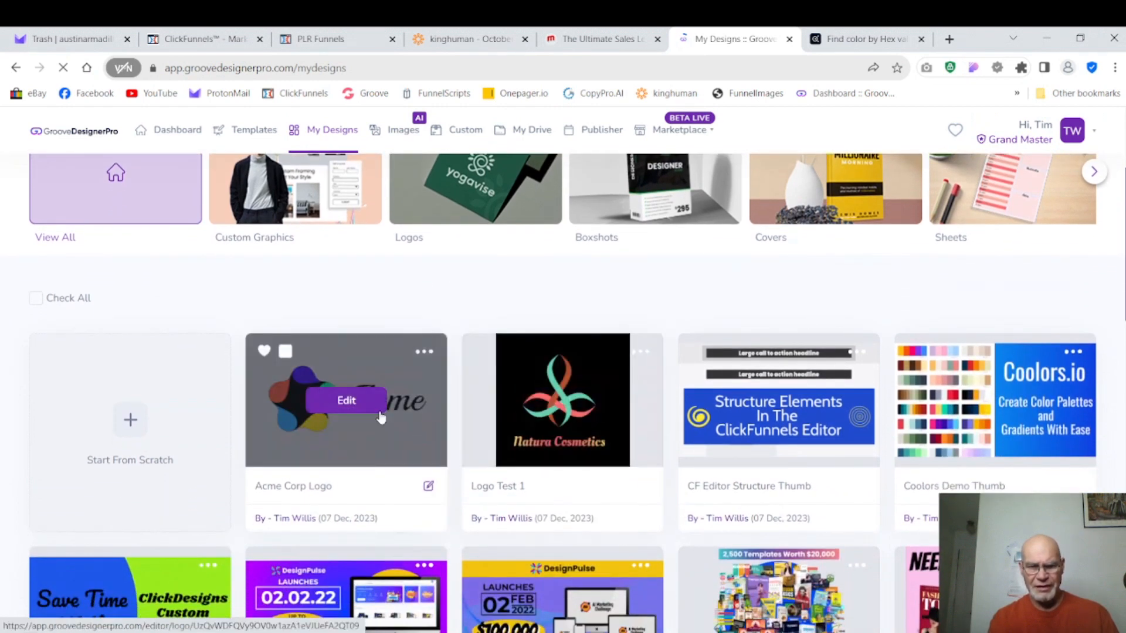
pyautogui.click(422, 354)
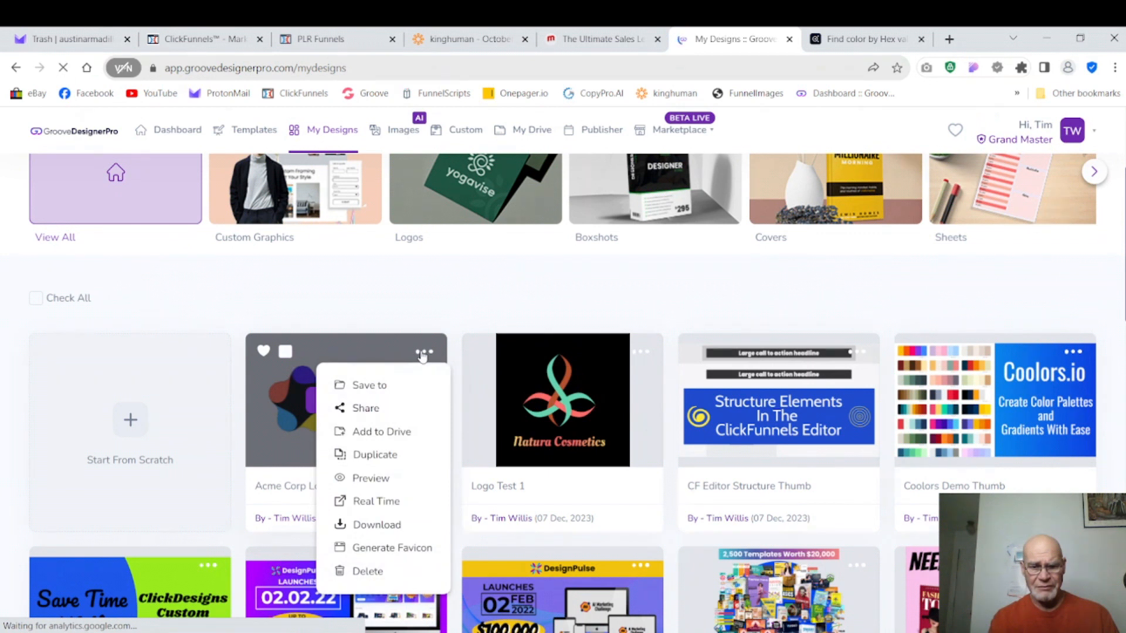
pyautogui.click(394, 526)
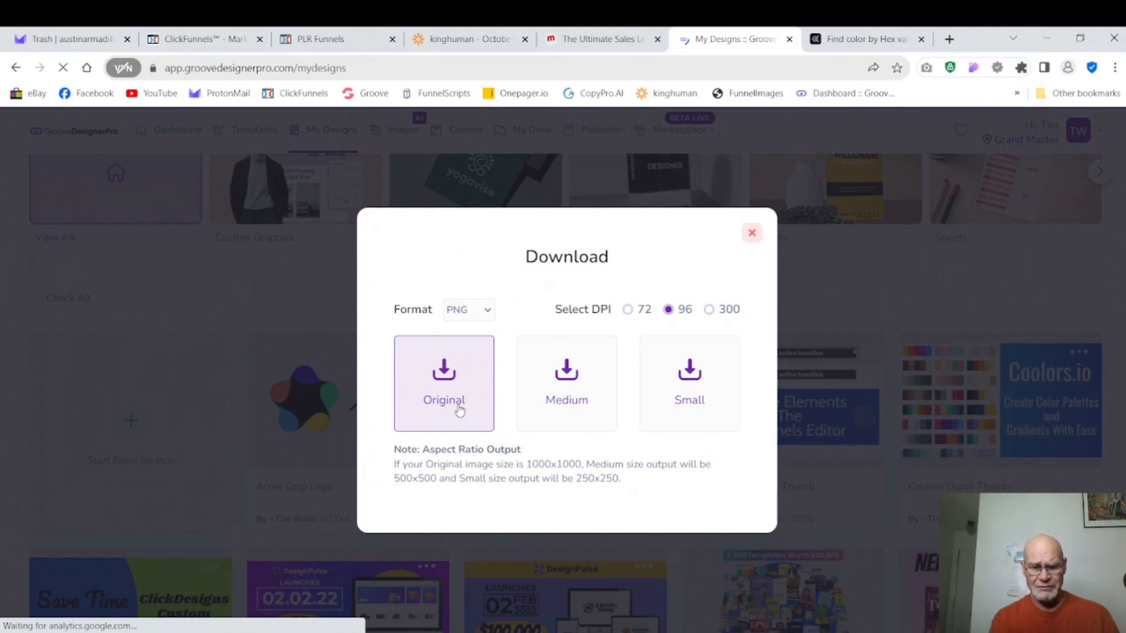
pyautogui.click(752, 232)
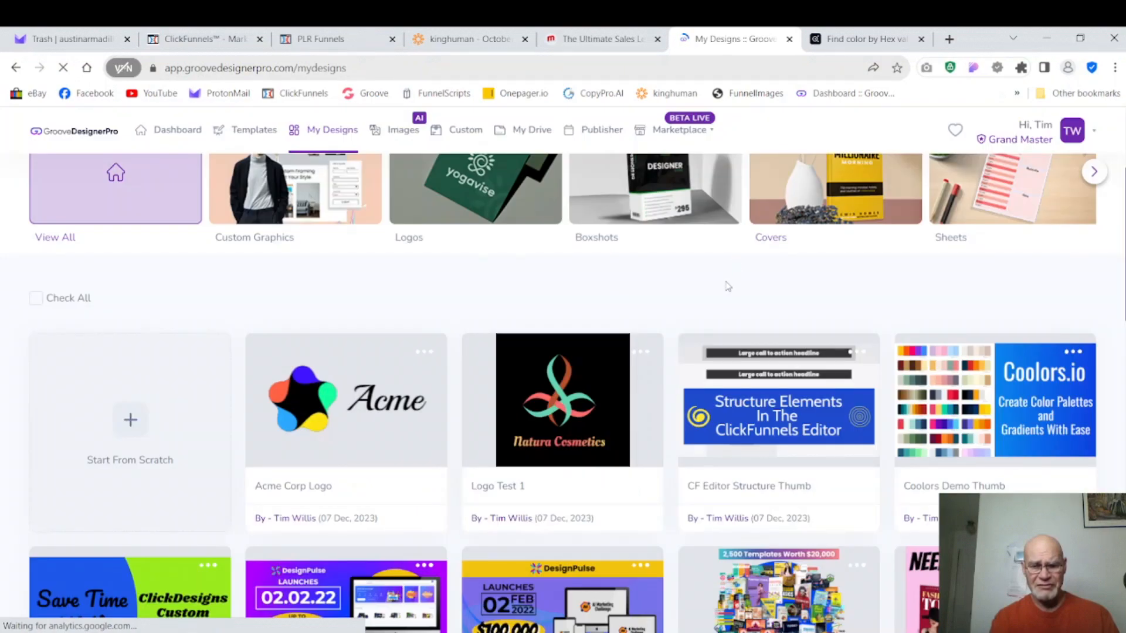